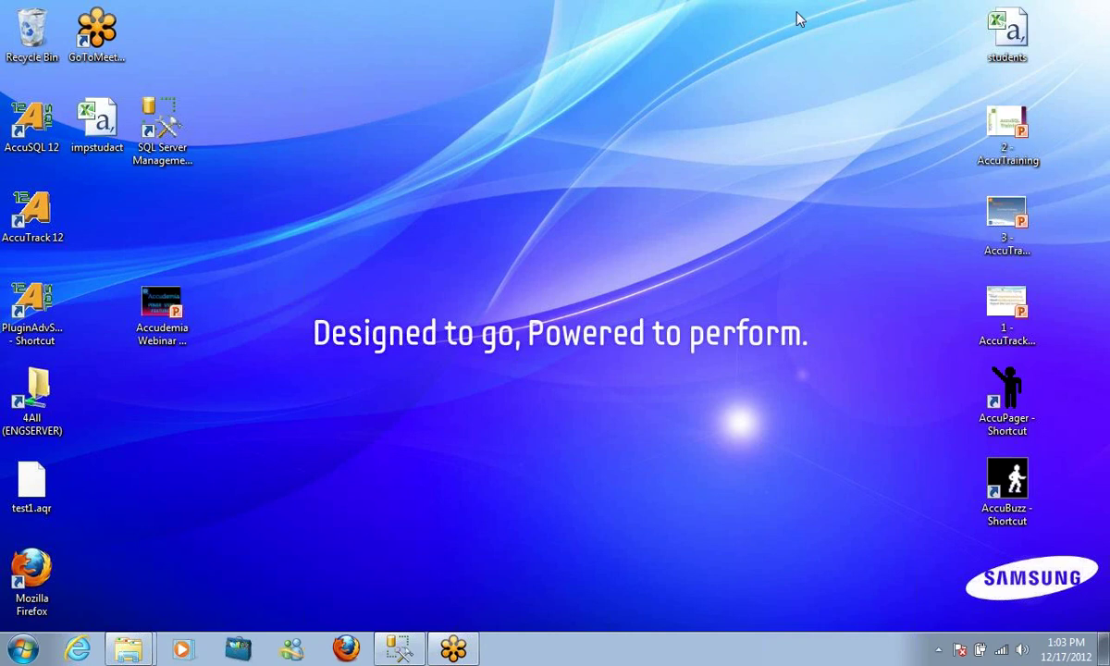
Select the AccuTrack 12 shortcut on the Windows desktop
{"action": "left_click", "coordinate": [41, 215]}
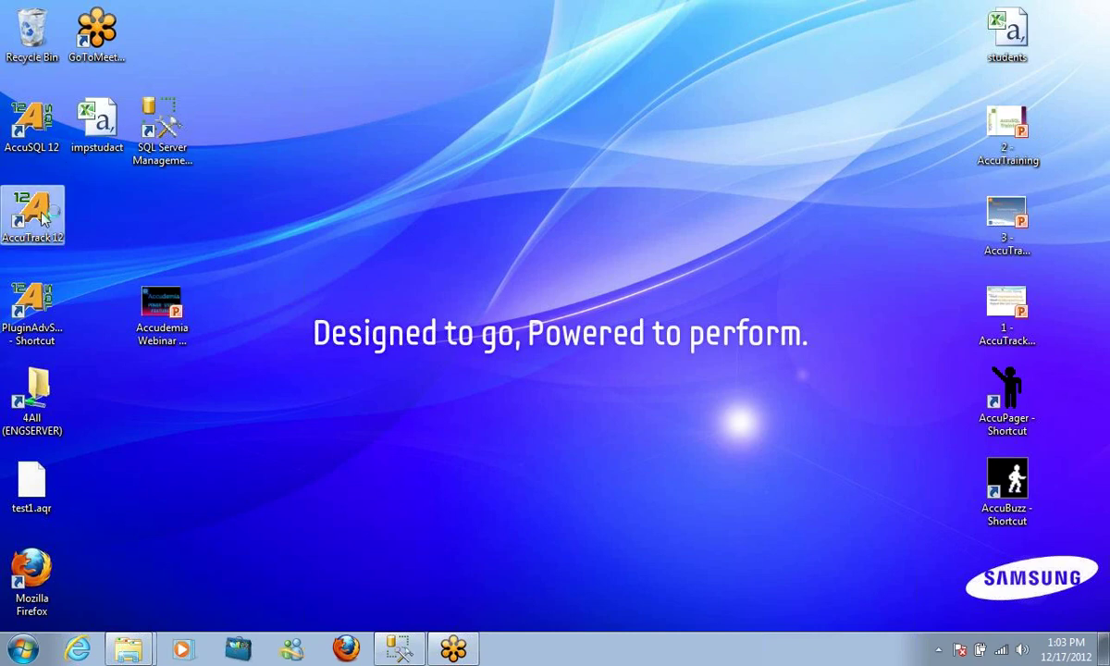
Launch AccuTrack 12 and sign in with the administrator ID and password
{"action": "double_click", "coordinate": [41, 214]}
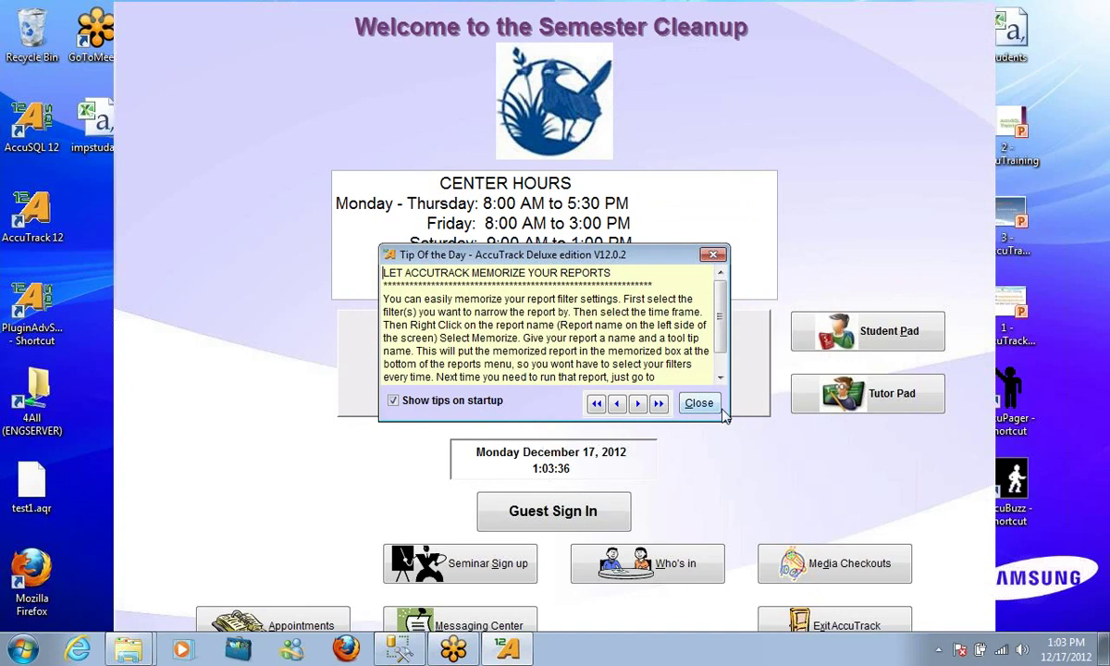
{"action": "left_click", "coordinate": [683, 396]}
{"action": "type", "text": "***********"}
{"action": "key", "text": "Return"}
{"action": "type", "text": "***"}
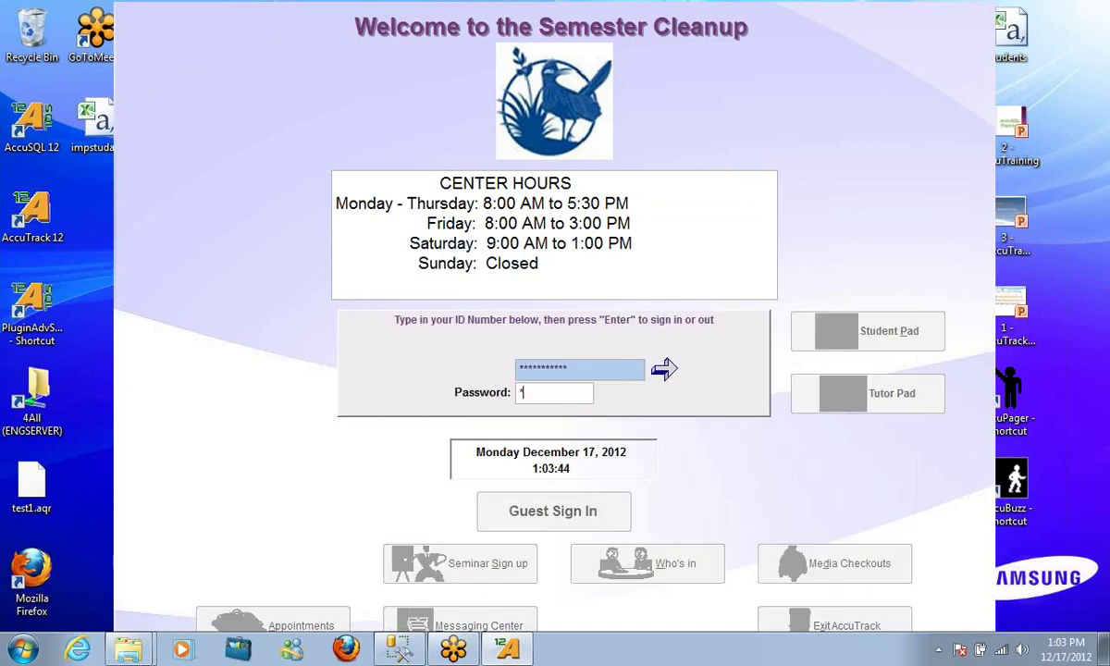
{"action": "key", "text": "Return"}
{"action": "left_click", "coordinate": [727, 437]}
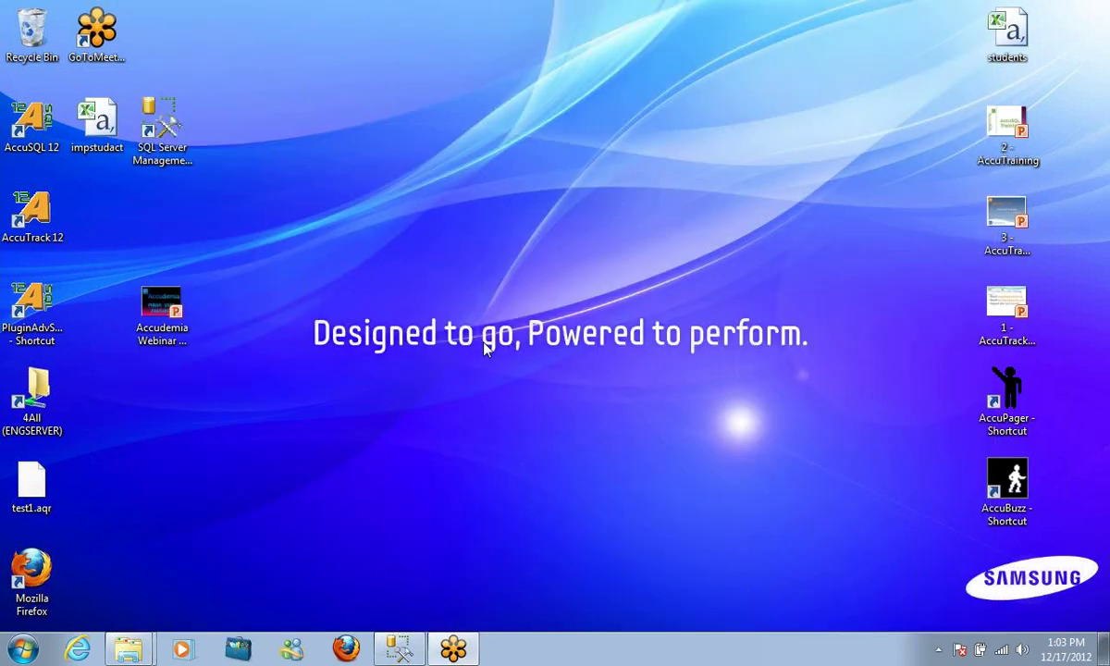
Review the Students and Activities records under Student Setup, then exit AccuTrack
{"action": "left_click", "coordinate": [146, 93]}
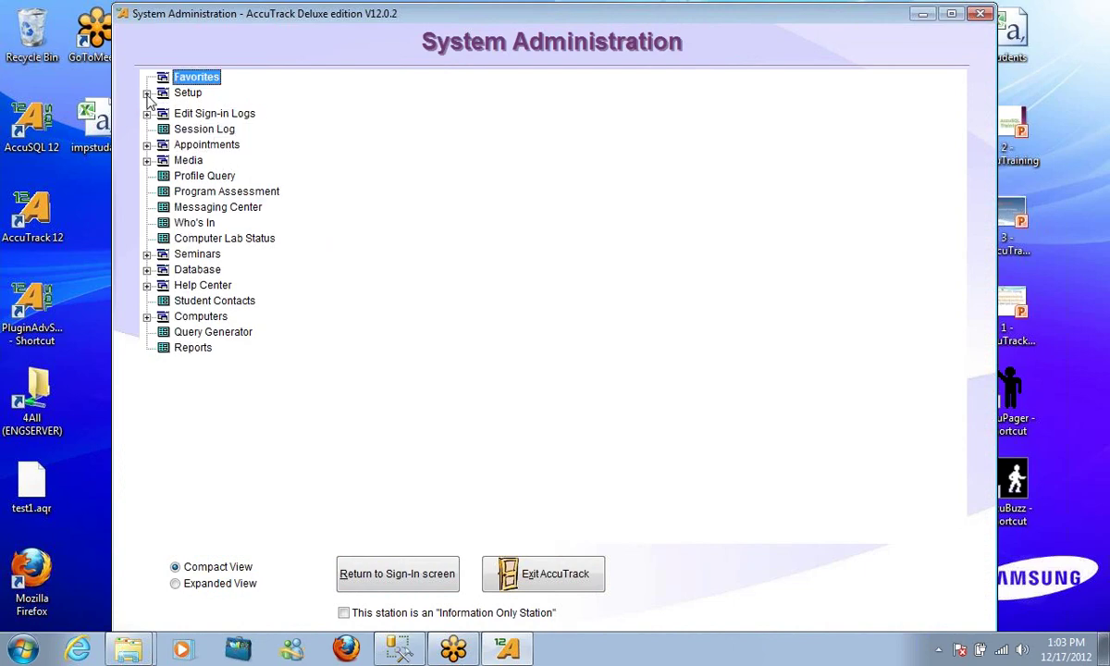
{"action": "left_click", "coordinate": [162, 156]}
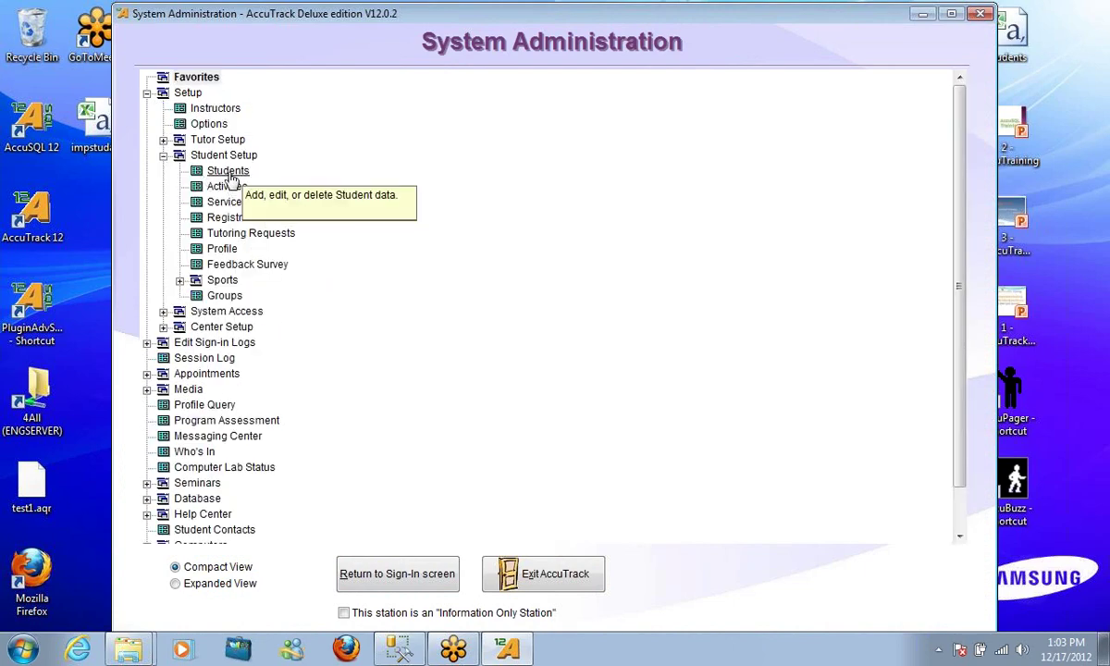
{"action": "double_click", "coordinate": [228, 171]}
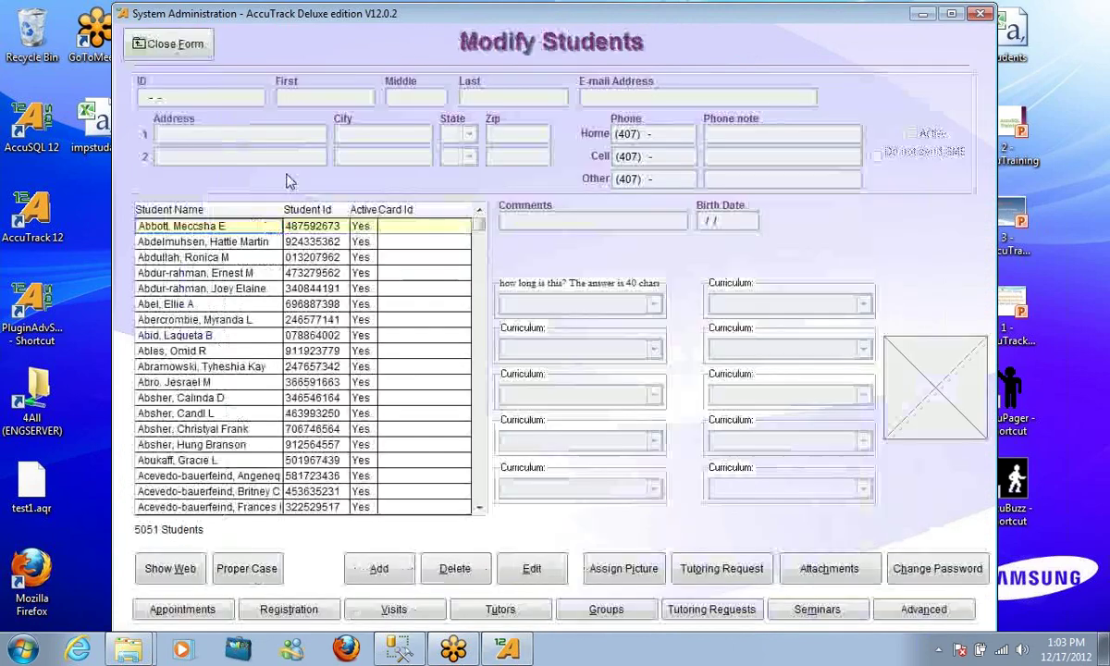
{"action": "left_click", "coordinate": [174, 44]}
{"action": "double_click", "coordinate": [225, 185]}
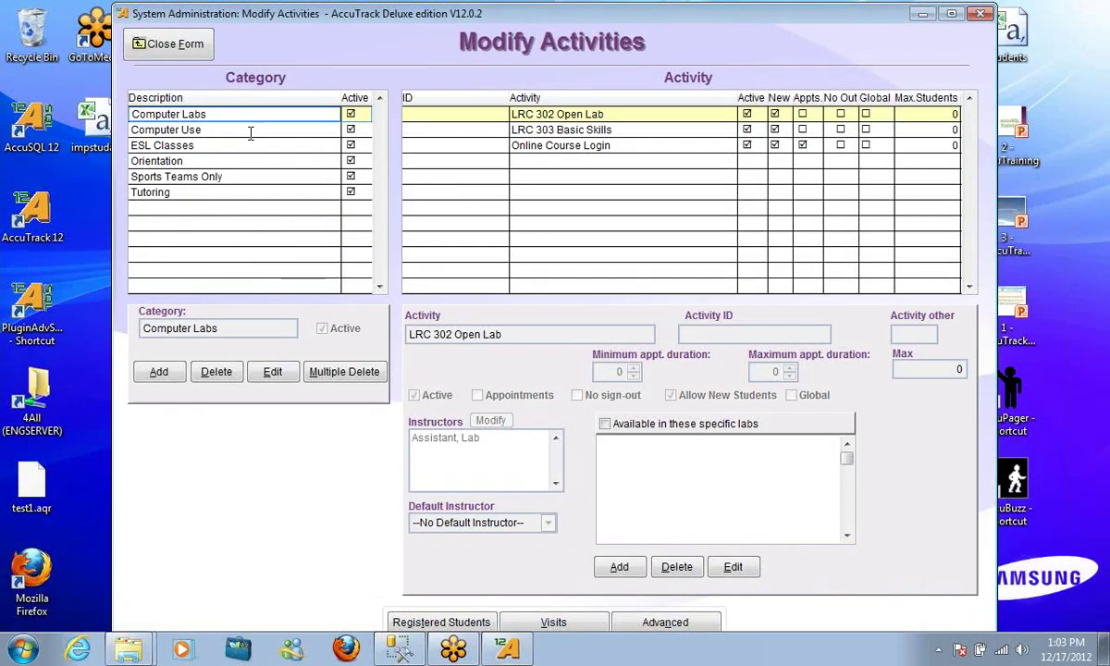
{"action": "left_click", "coordinate": [163, 43]}
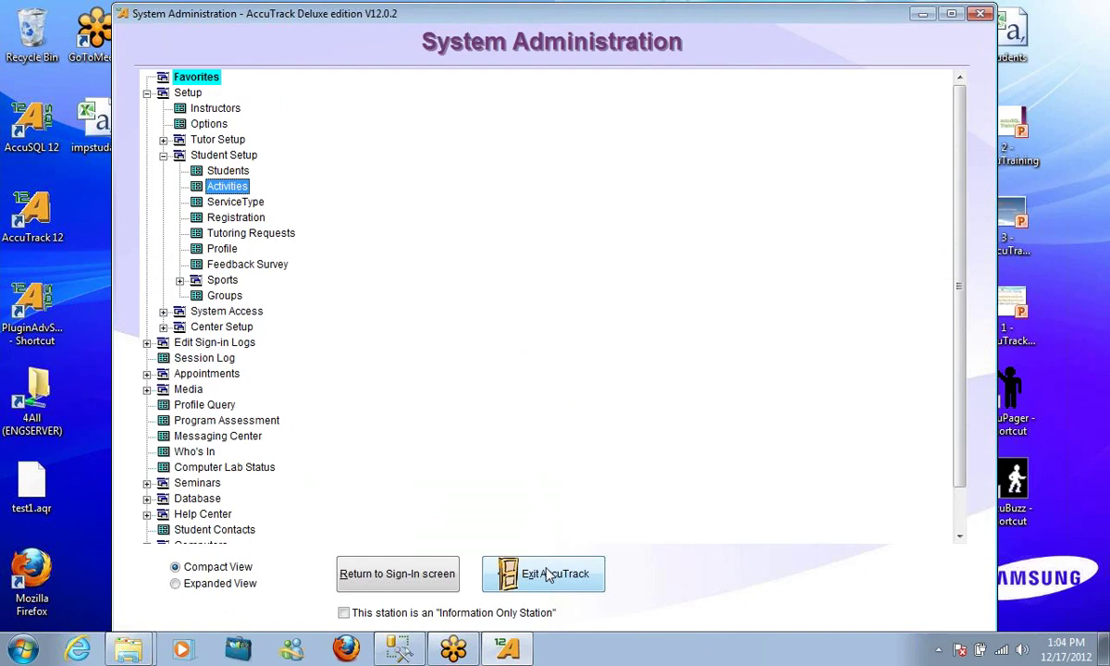
{"action": "left_click", "coordinate": [549, 575]}
{"action": "left_click", "coordinate": [537, 386]}
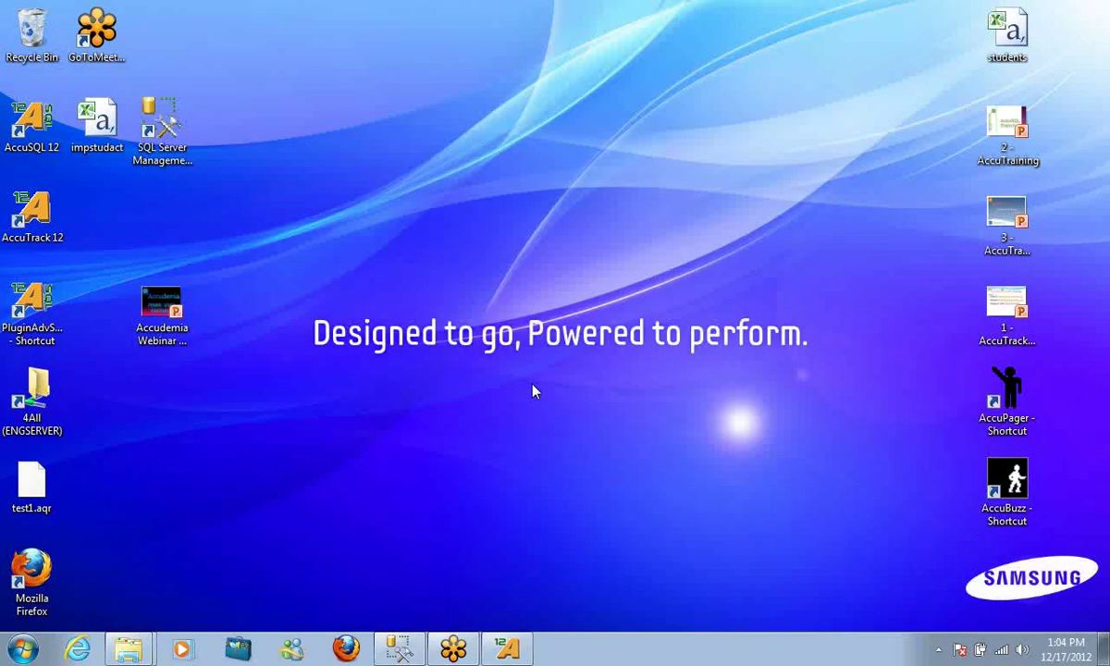
Open the AccuTrack 12 install folder from the shortcut's properties and enter SampleDatabases
{"action": "right_click", "coordinate": [20, 648]}
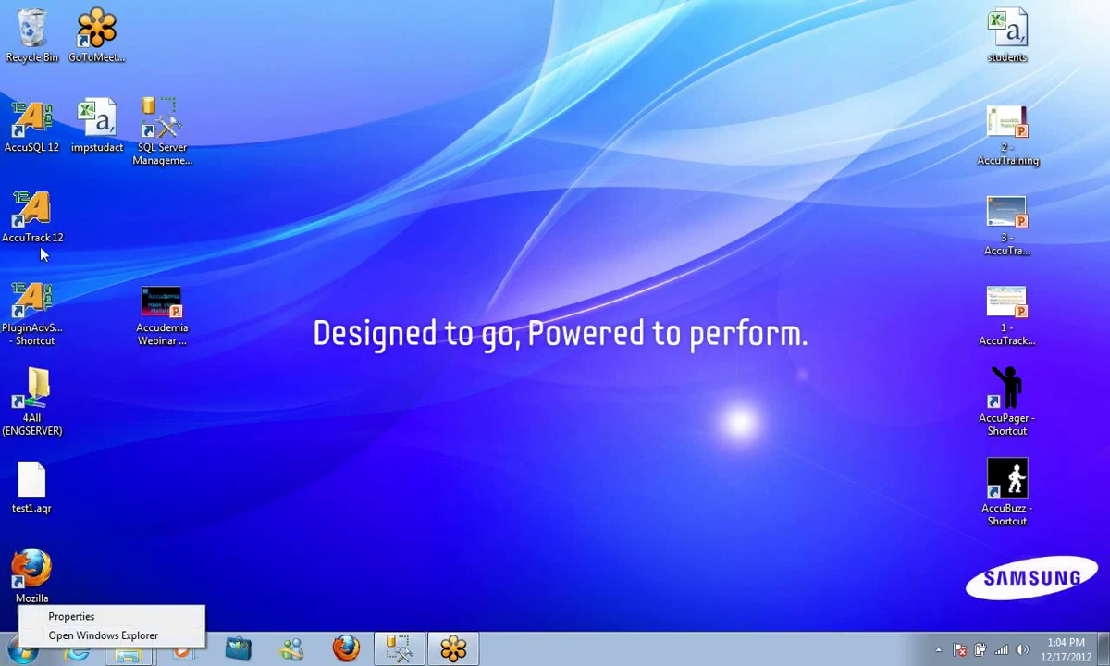
{"action": "right_click", "coordinate": [41, 211]}
{"action": "left_click", "coordinate": [148, 580]}
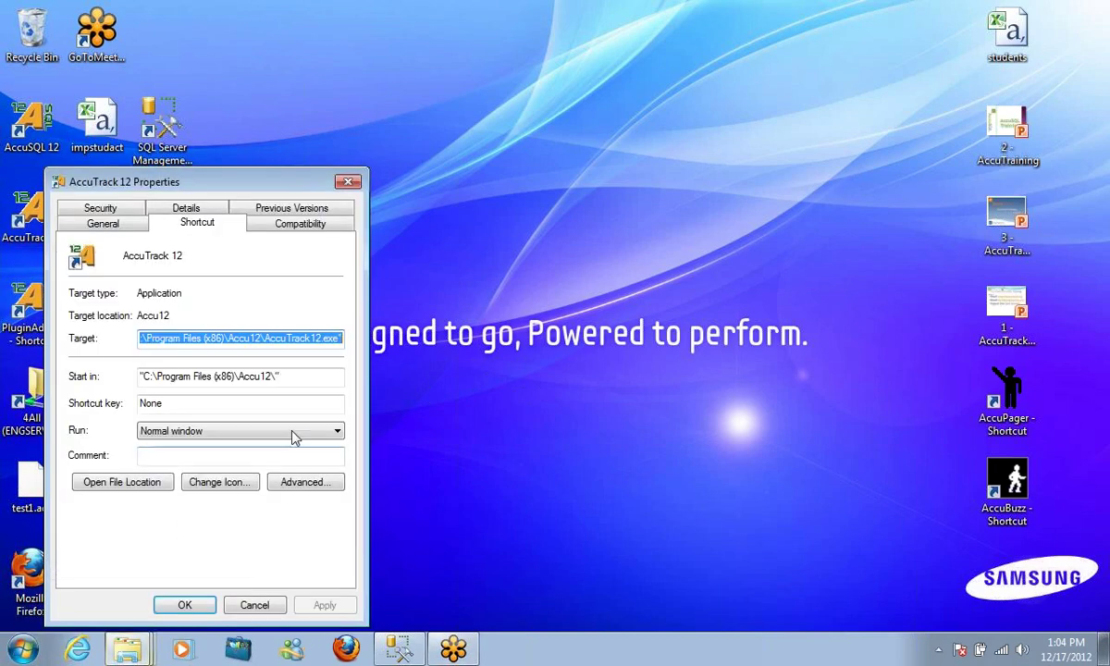
{"action": "left_click", "coordinate": [115, 482]}
{"action": "left_click", "coordinate": [237, 599]}
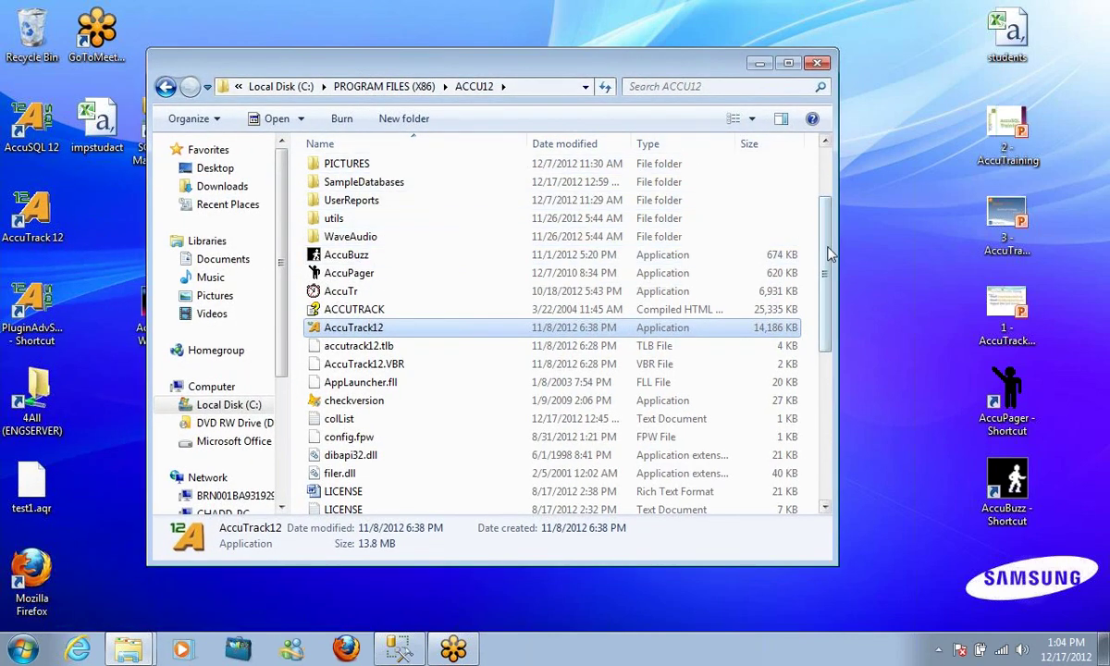
{"action": "scroll", "coordinate": [819, 231], "scroll_direction": "up", "scroll_amount": 2}
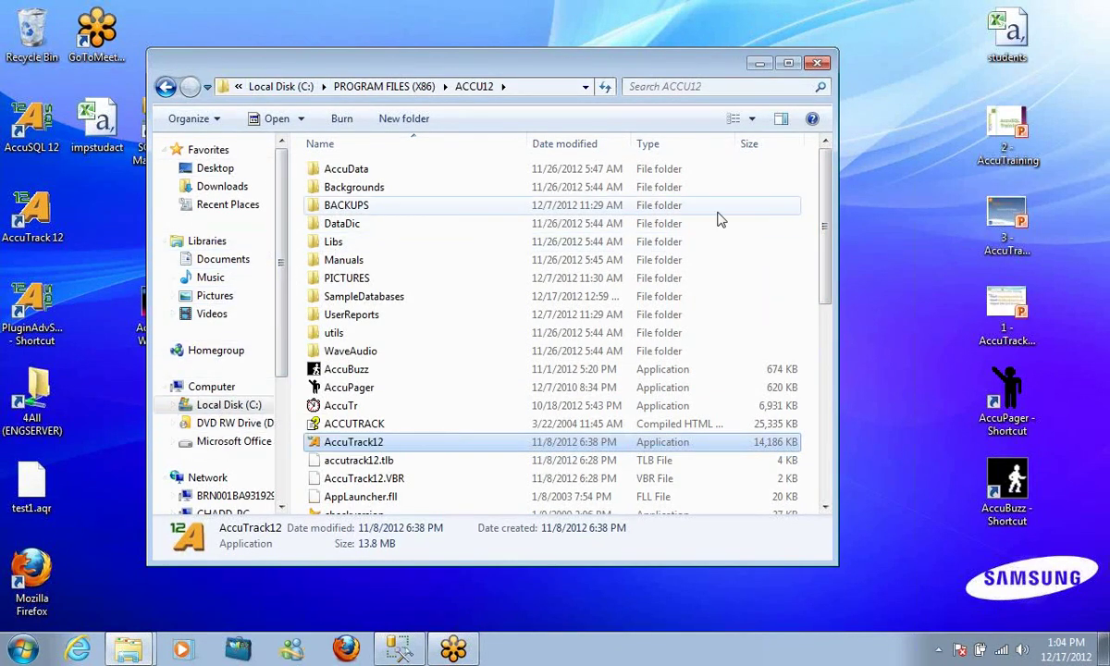
{"action": "double_click", "coordinate": [389, 298]}
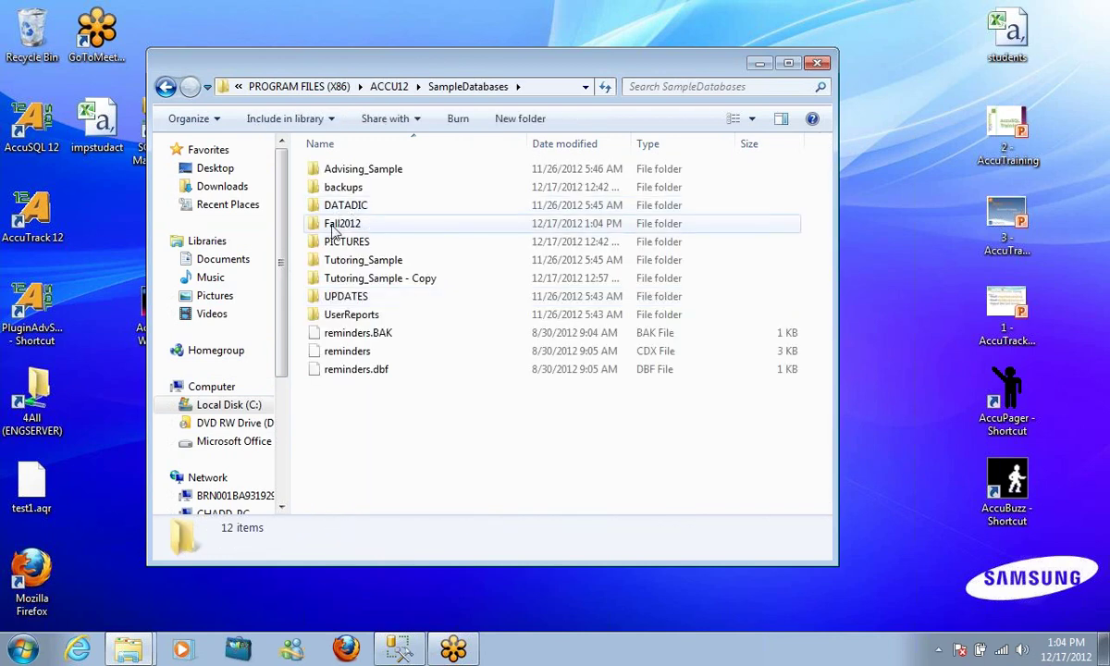
Make a copy of the Fall2012 folder inside SampleDatabases
{"action": "mouse_move", "coordinate": [334, 229]}
{"action": "left_click_drag", "start_coordinate": [351, 230], "coordinate": [470, 387]}
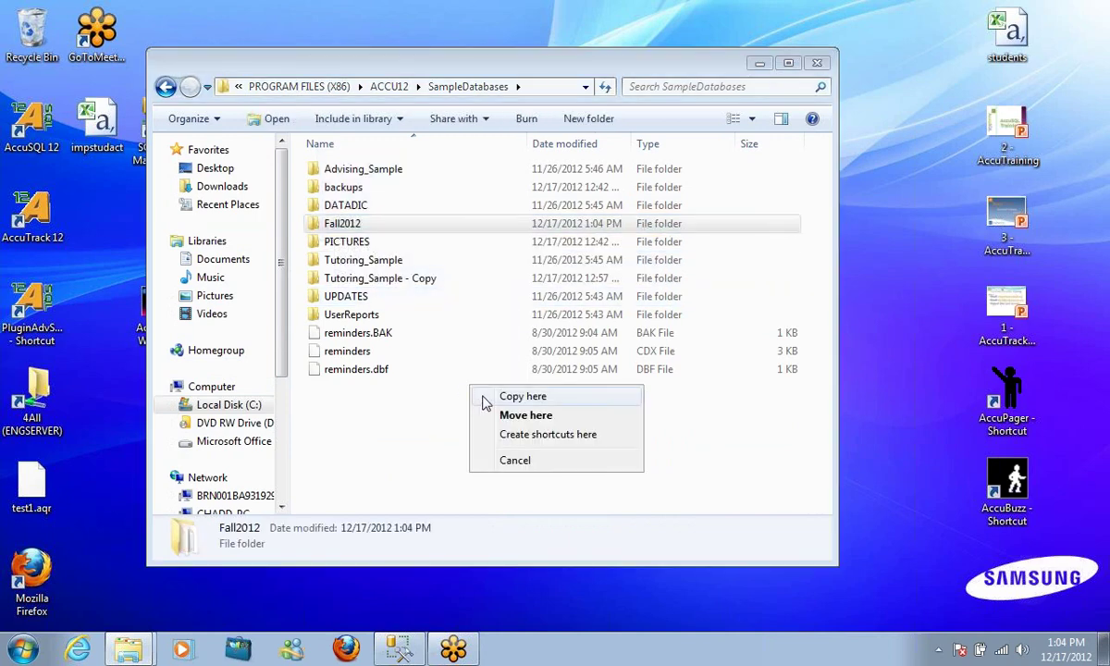
{"action": "left_click", "coordinate": [486, 398]}
{"action": "left_click", "coordinate": [520, 393]}
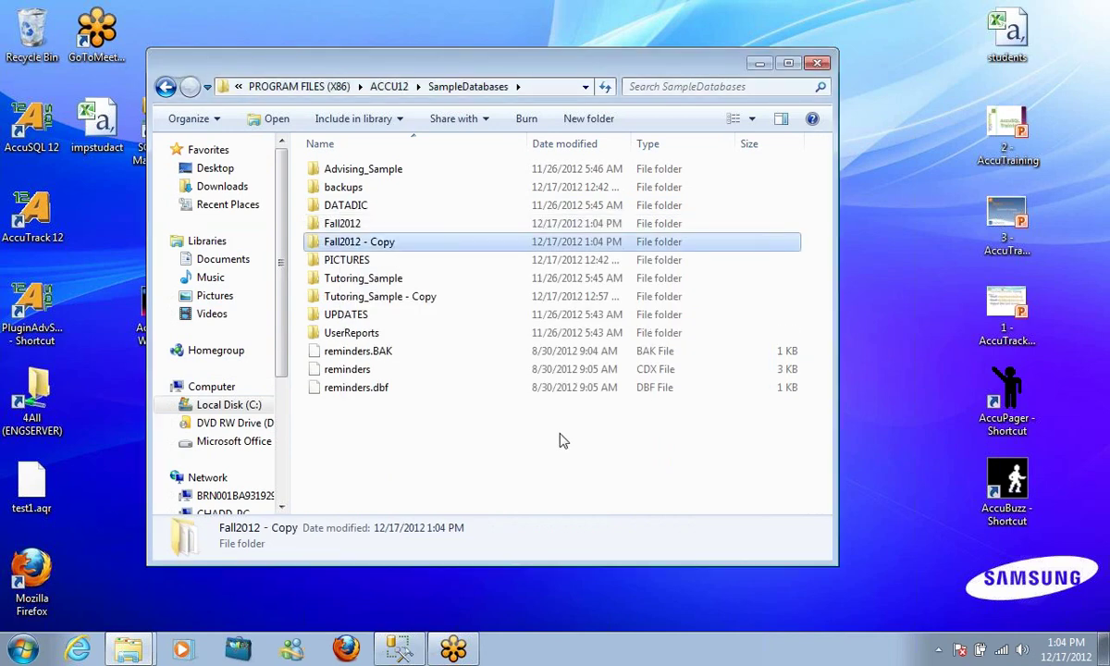
{"action": "left_click", "coordinate": [386, 227]}
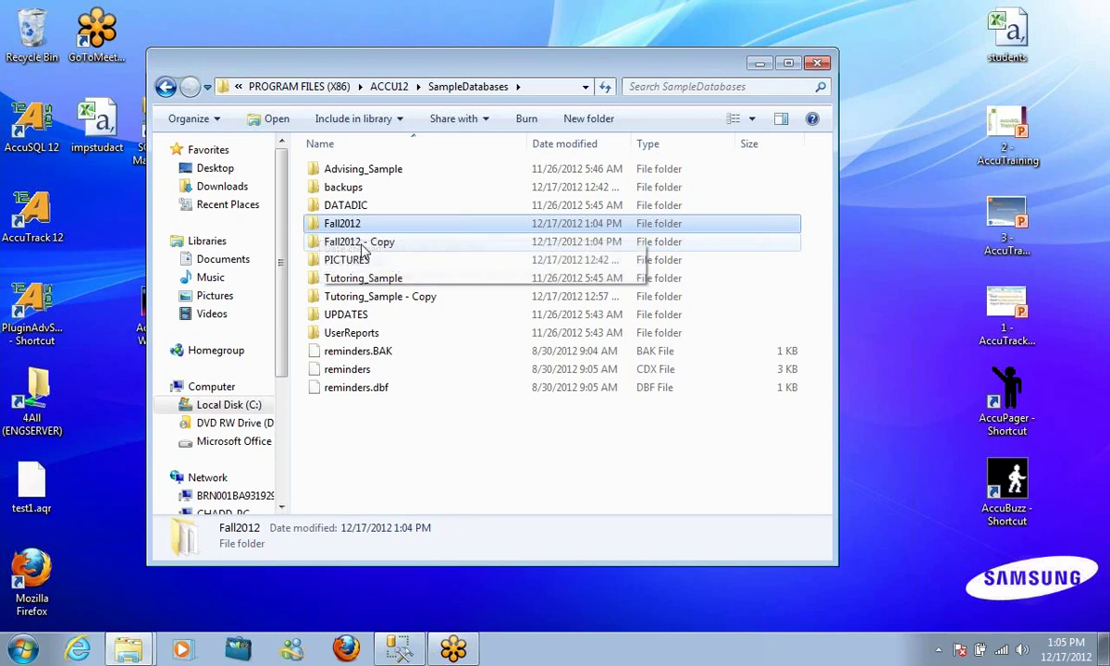
{"action": "left_click", "coordinate": [366, 243]}
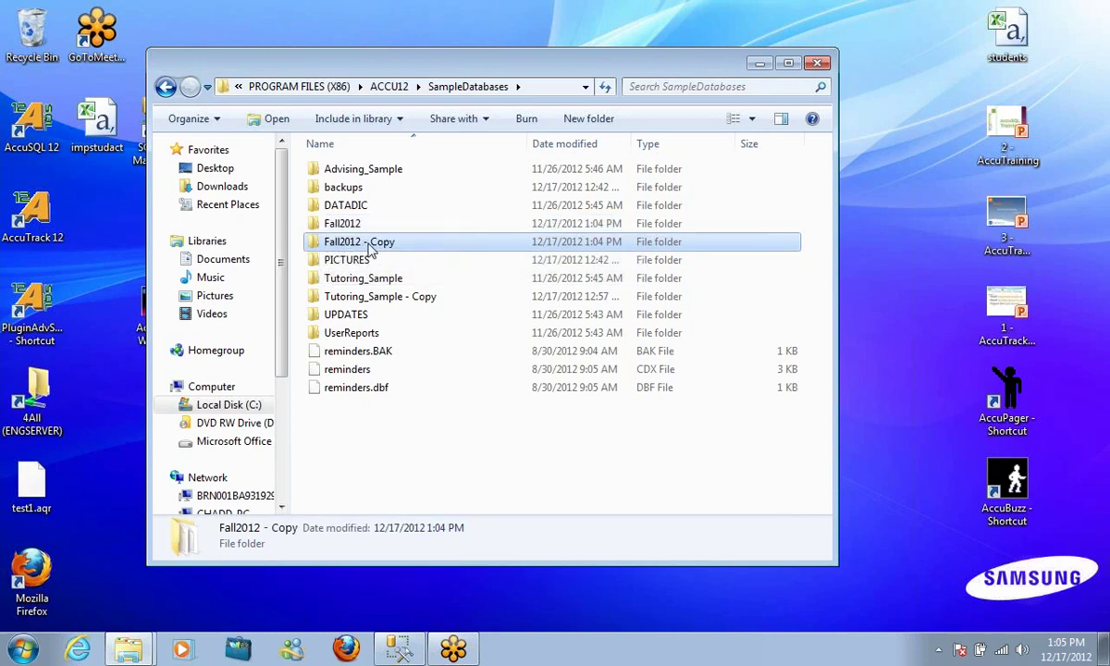
Rename the Fall2012 copy to Spring2013 and return to the ACCU12 folder
{"action": "right_click", "coordinate": [370, 250]}
{"action": "left_click", "coordinate": [417, 509]}
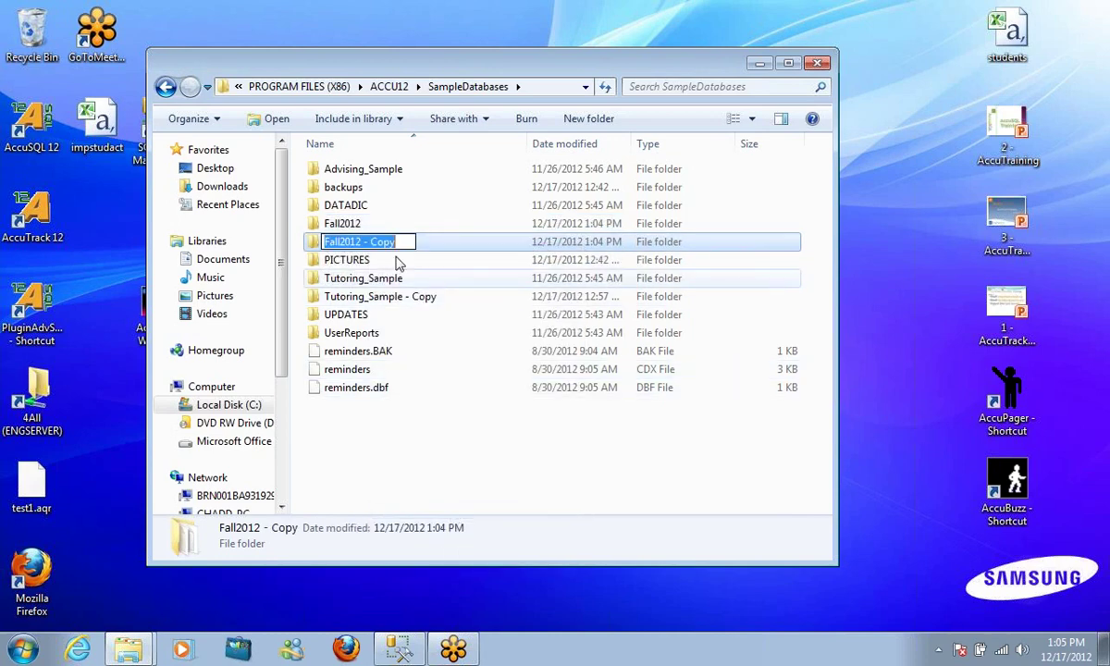
{"action": "type", "text": "Spring2012"}
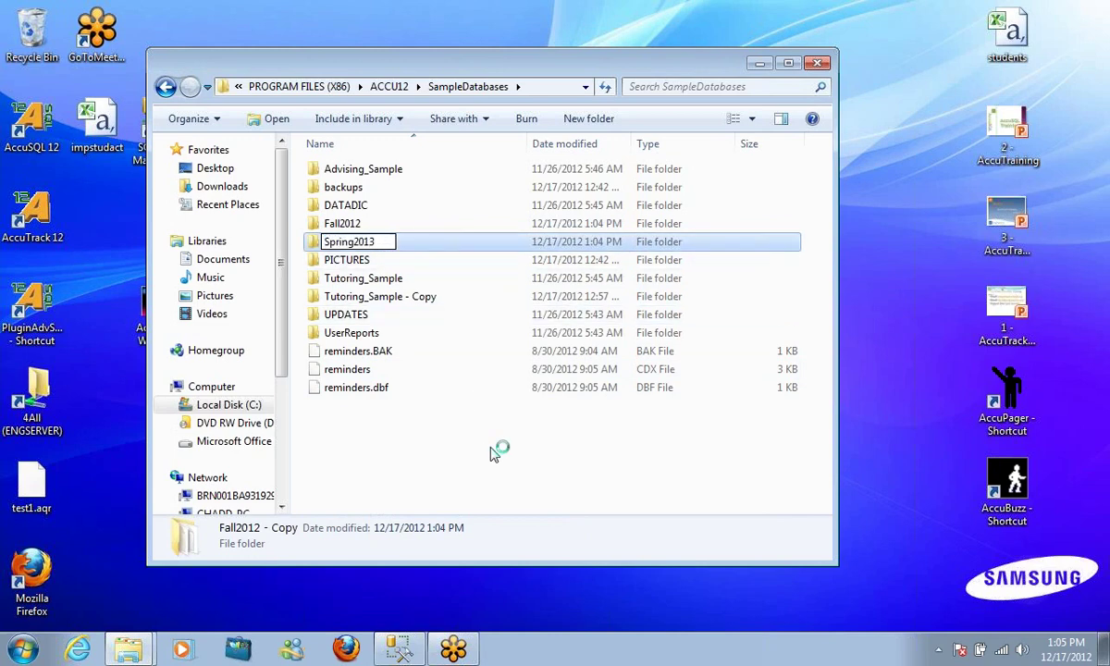
{"action": "key", "text": "Return"}
{"action": "left_click", "coordinate": [490, 454]}
{"action": "left_click", "coordinate": [342, 263]}
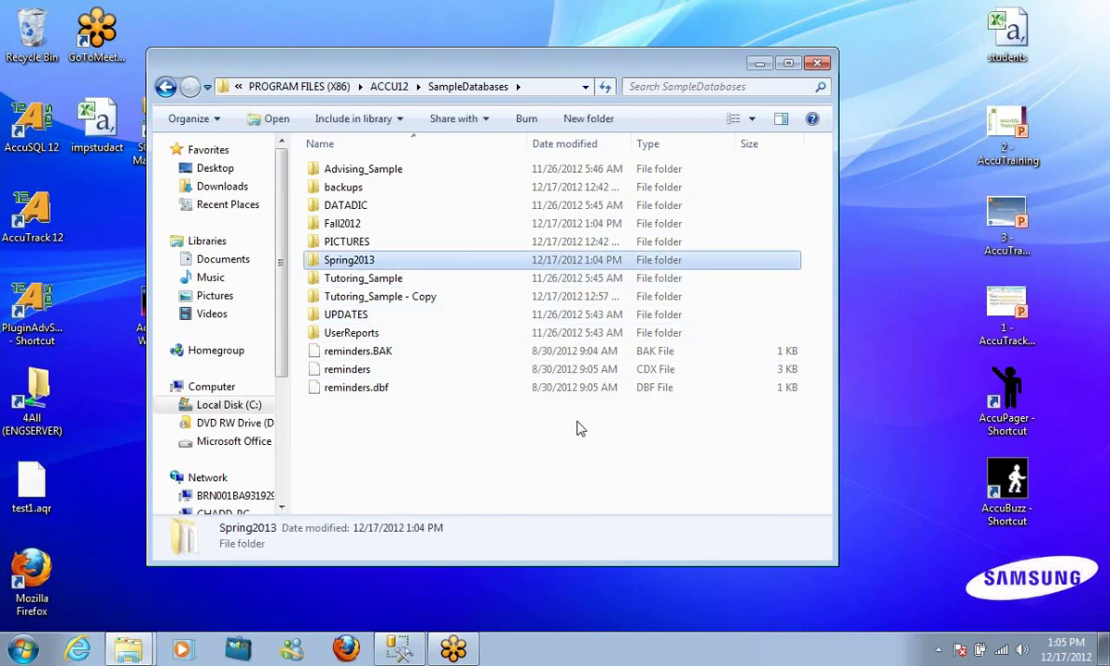
{"action": "left_click", "coordinate": [166, 86]}
Use setdatapath to set the data path to SampleDatabases\Spring2013 and save it
{"action": "scroll", "coordinate": [479, 302], "scroll_direction": "down", "scroll_amount": 7}
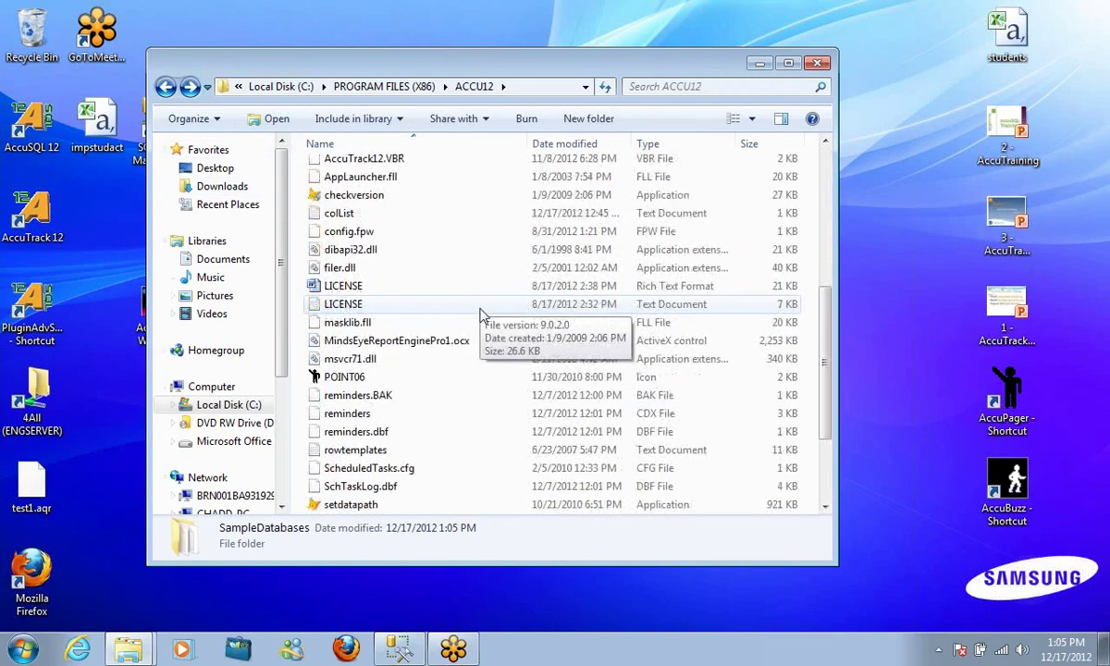
{"action": "double_click", "coordinate": [378, 451]}
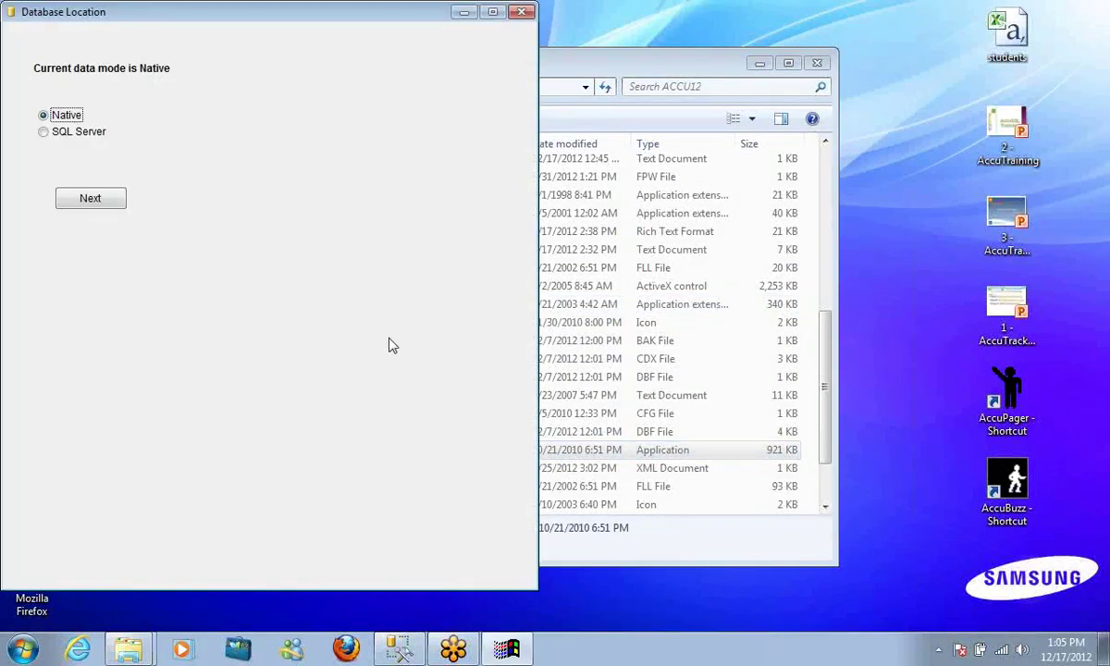
{"action": "left_click", "coordinate": [71, 198]}
{"action": "left_click", "coordinate": [111, 119]}
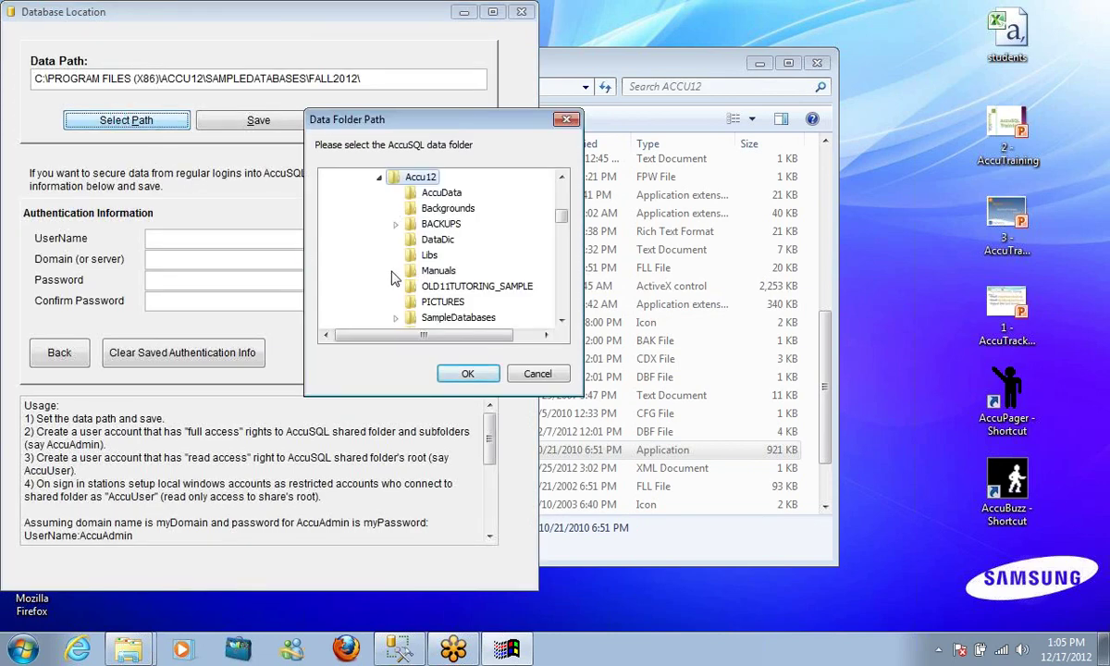
{"action": "left_click", "coordinate": [397, 317]}
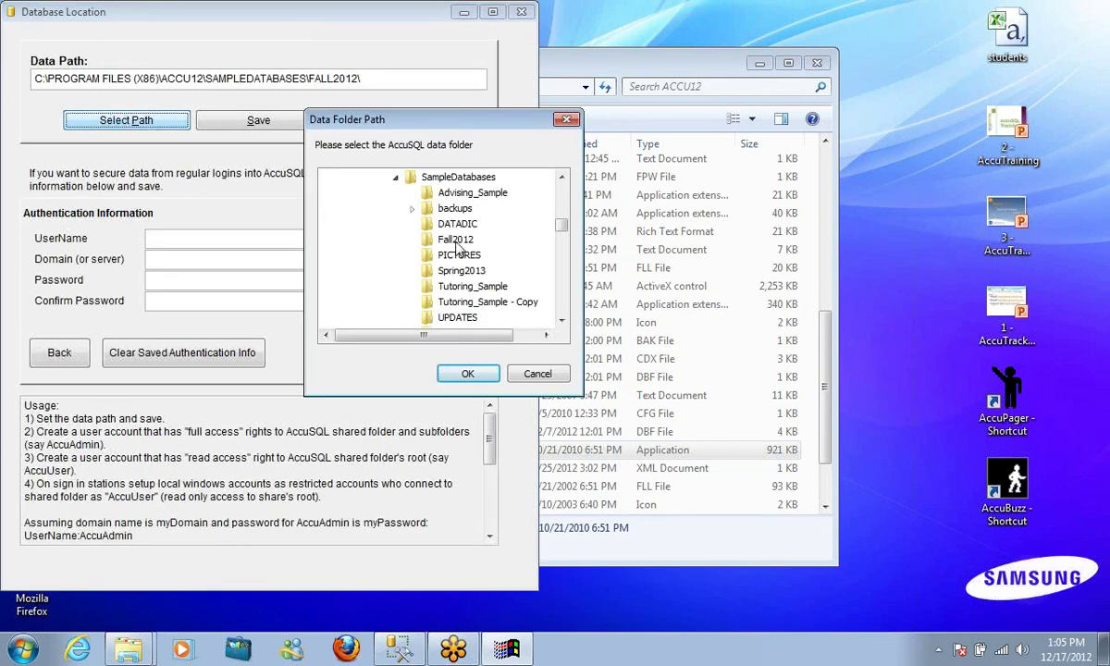
{"action": "left_click", "coordinate": [453, 271]}
{"action": "left_click", "coordinate": [467, 372]}
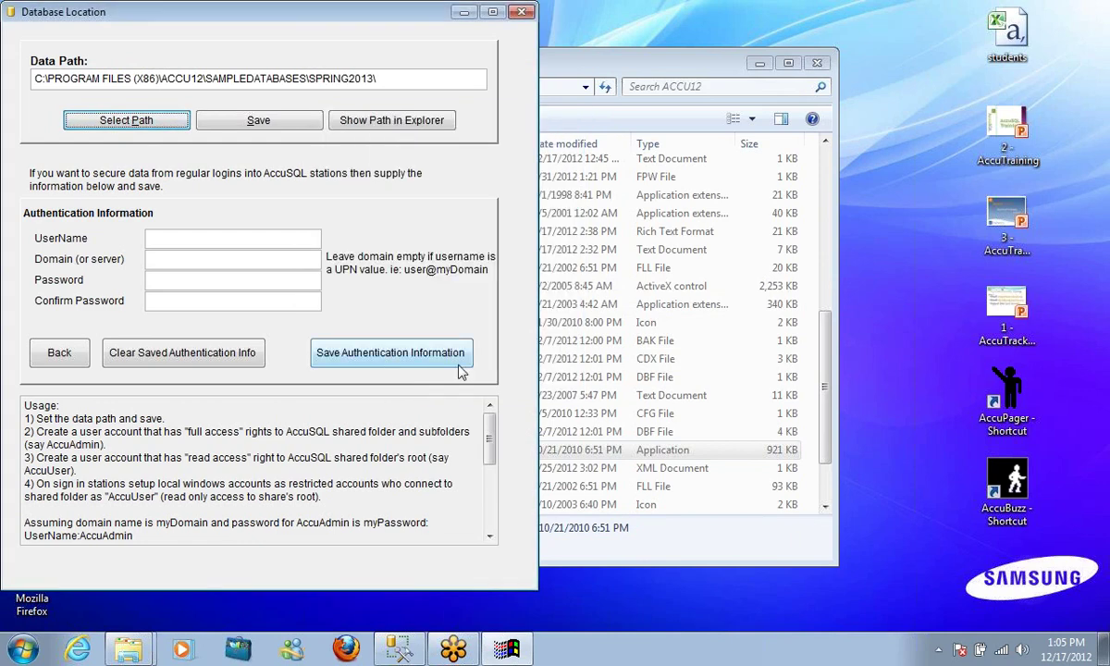
{"action": "left_click", "coordinate": [256, 129]}
{"action": "left_click", "coordinate": [709, 381]}
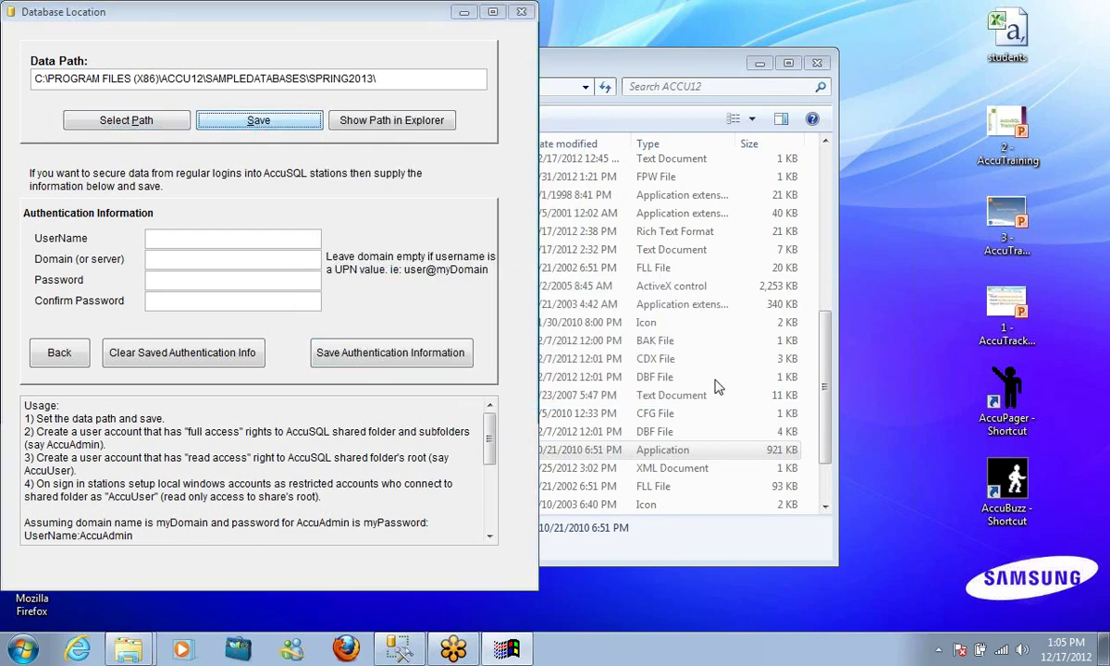
{"action": "left_click", "coordinate": [524, 12]}
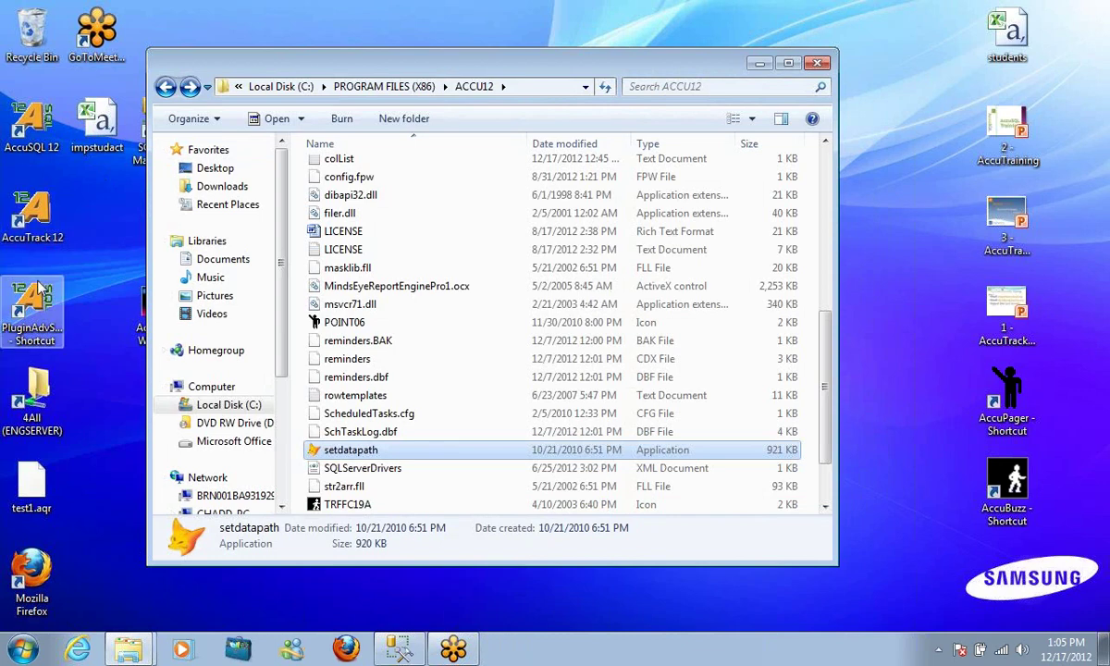
Relaunch AccuTrack 12 and sign into System Administration as administrator
{"action": "left_click", "coordinate": [35, 222]}
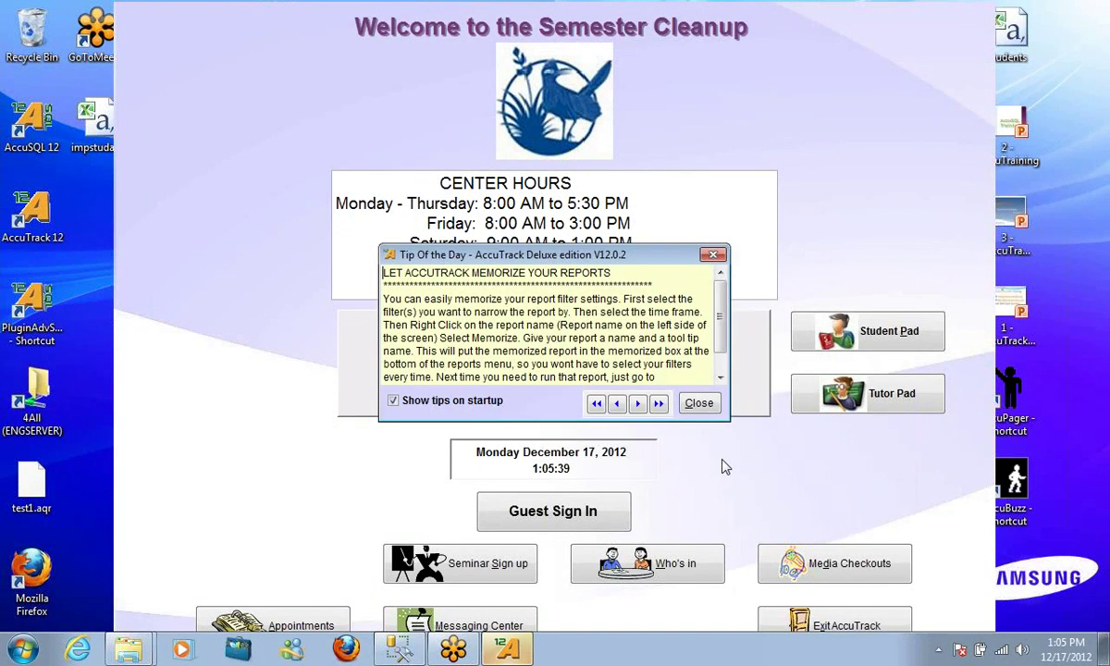
{"action": "left_click", "coordinate": [698, 401]}
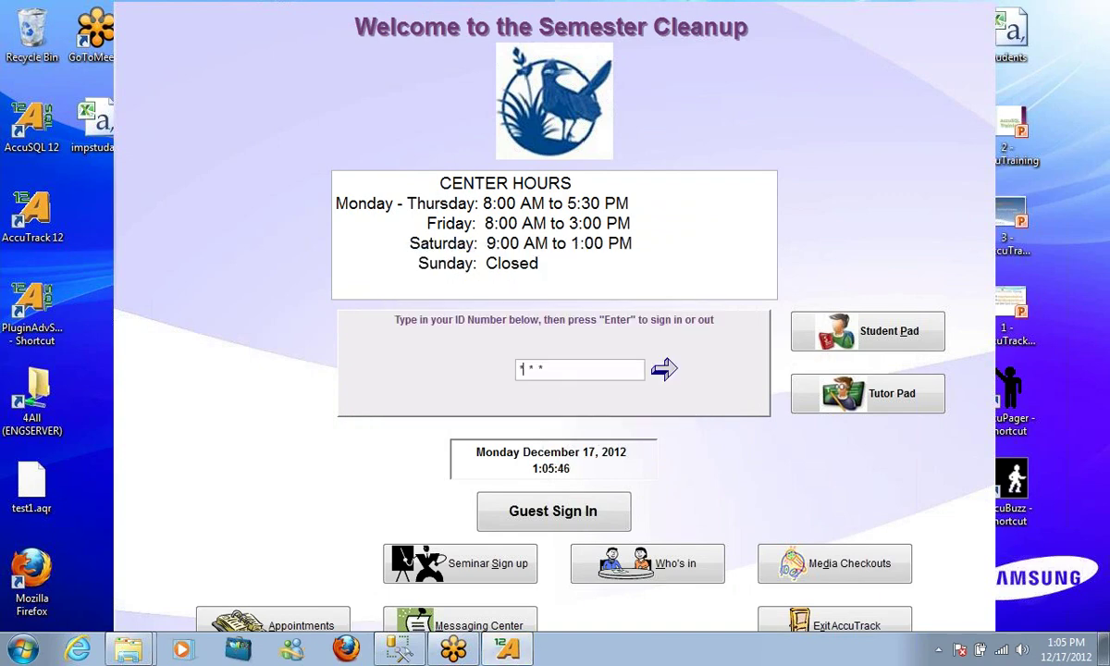
{"action": "key", "text": "Return"}
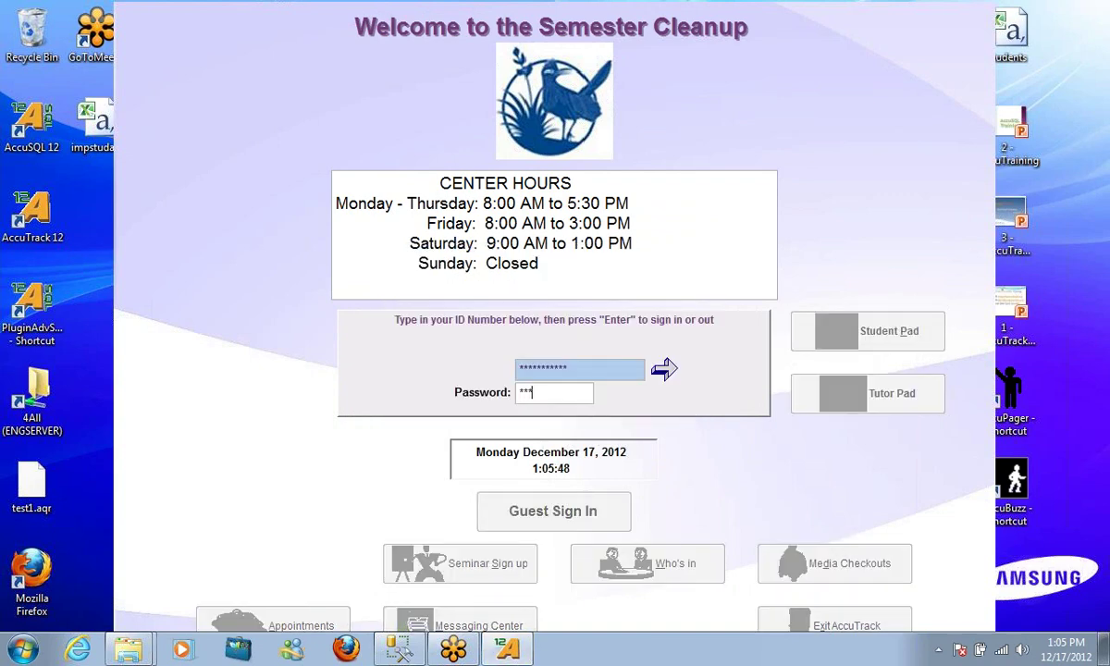
{"action": "key", "text": "Return"}
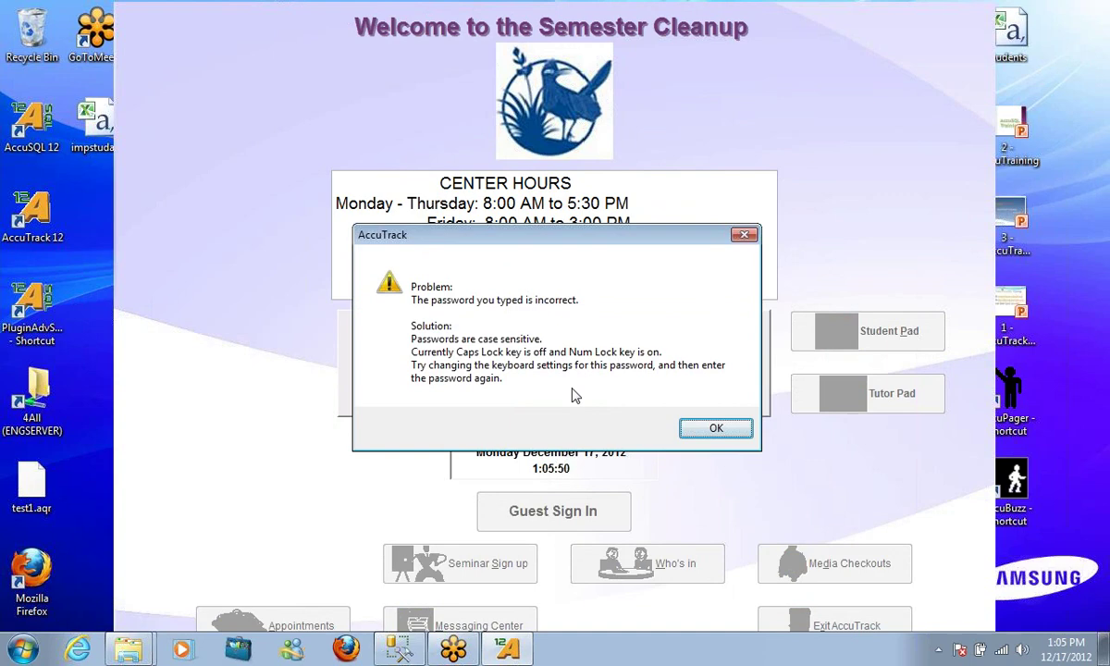
{"action": "left_click", "coordinate": [702, 433]}
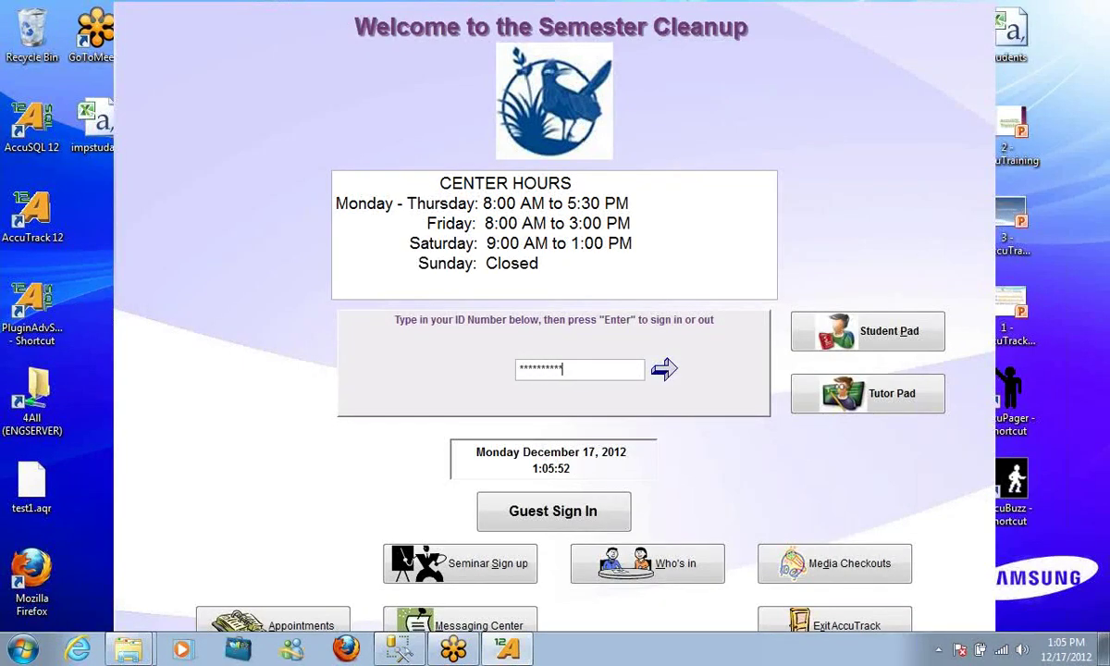
{"action": "key", "text": "Return"}
{"action": "key", "text": "Return"}
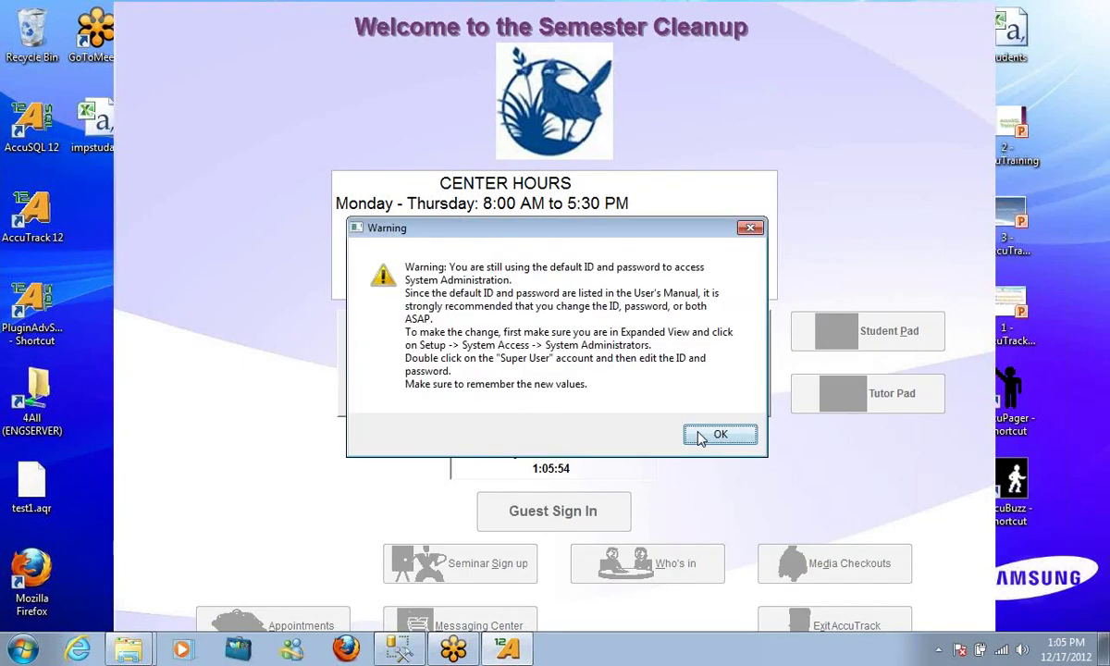
{"action": "left_click", "coordinate": [720, 435]}
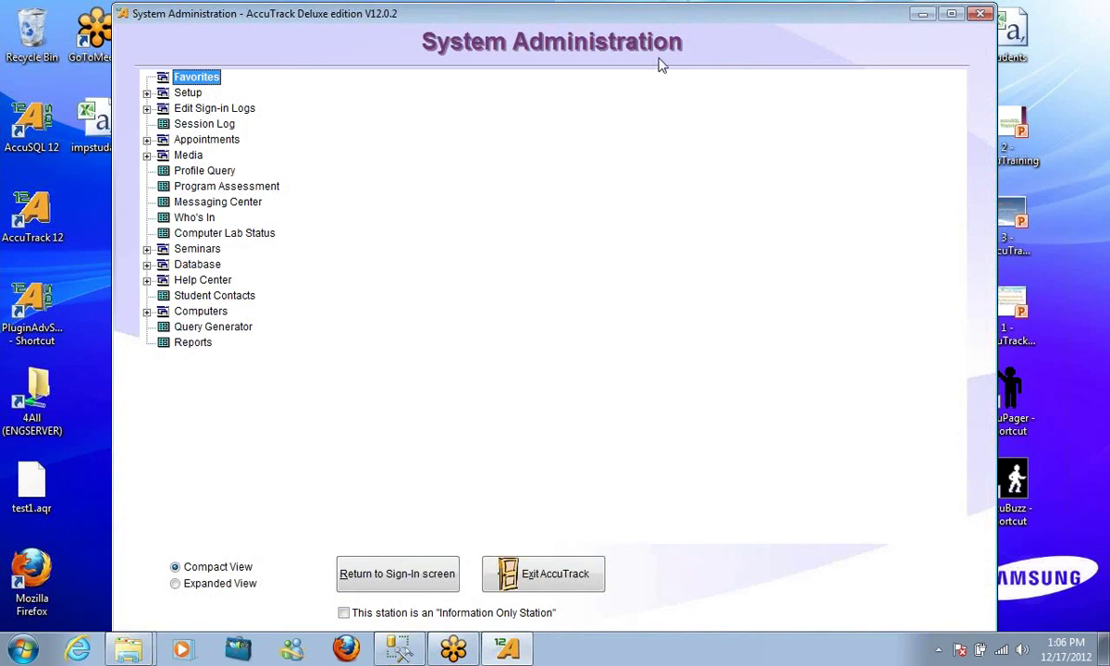
Back up the database to a new timestamped folder under SampleDatabases\BACKUPS
{"action": "left_click", "coordinate": [146, 265]}
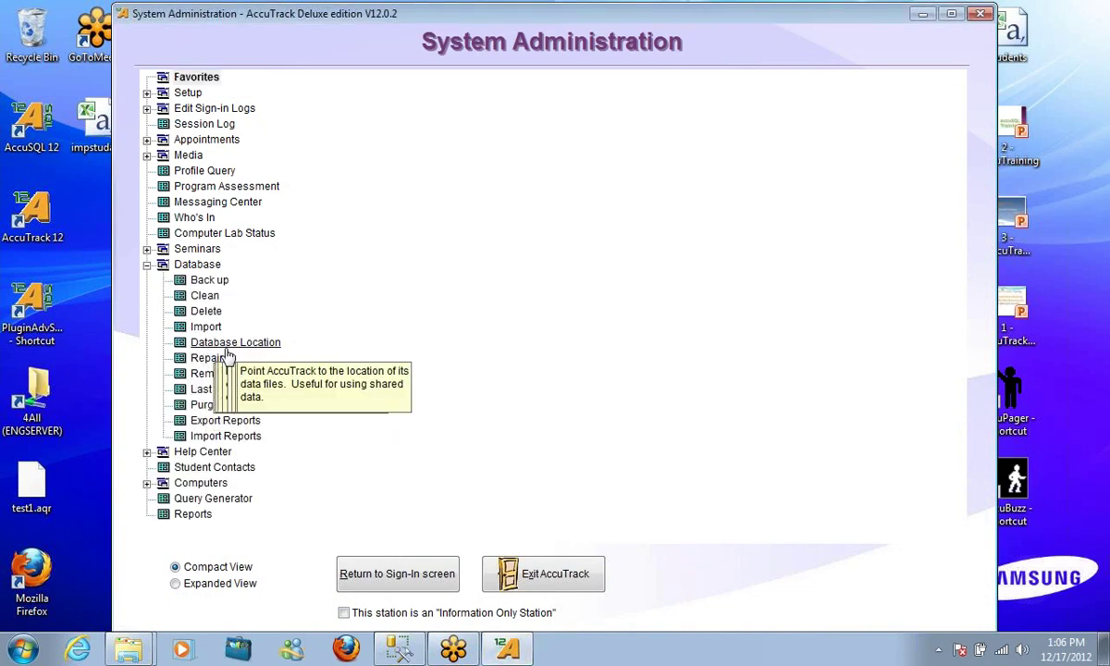
{"action": "double_click", "coordinate": [209, 279]}
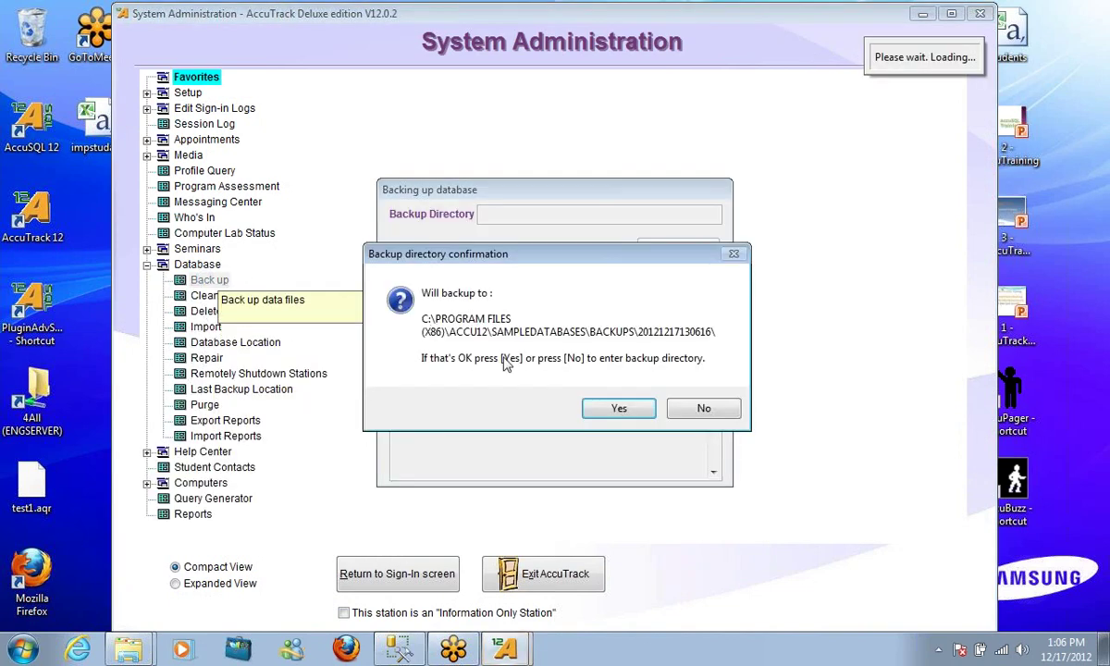
{"action": "left_click", "coordinate": [596, 407]}
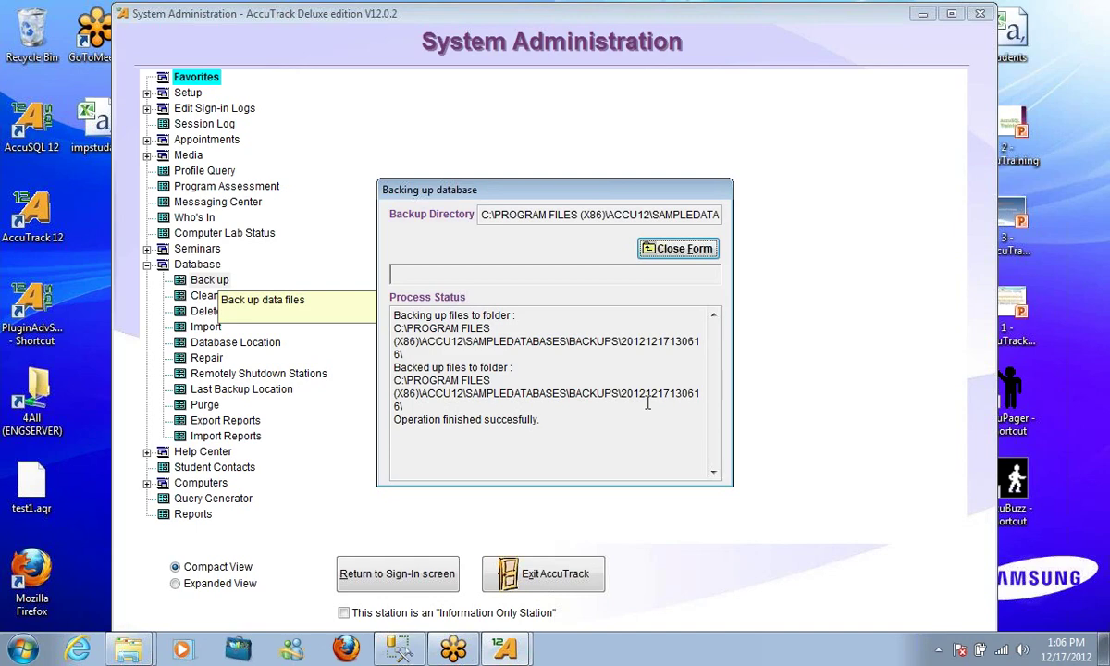
{"action": "key", "text": "Return"}
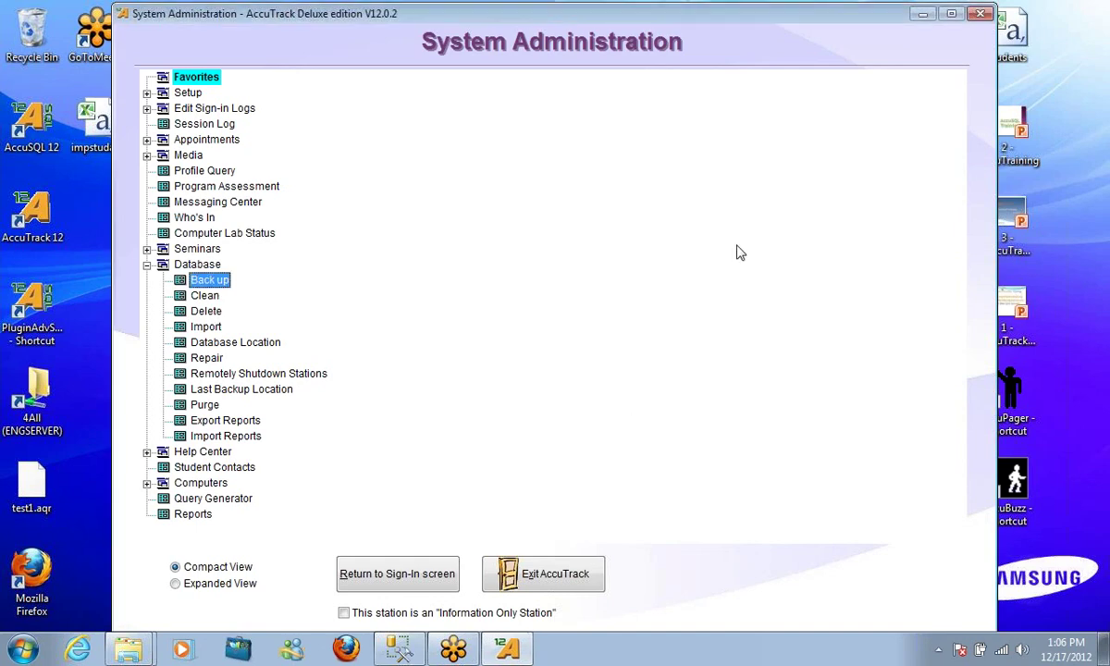
{"action": "left_click", "coordinate": [922, 13]}
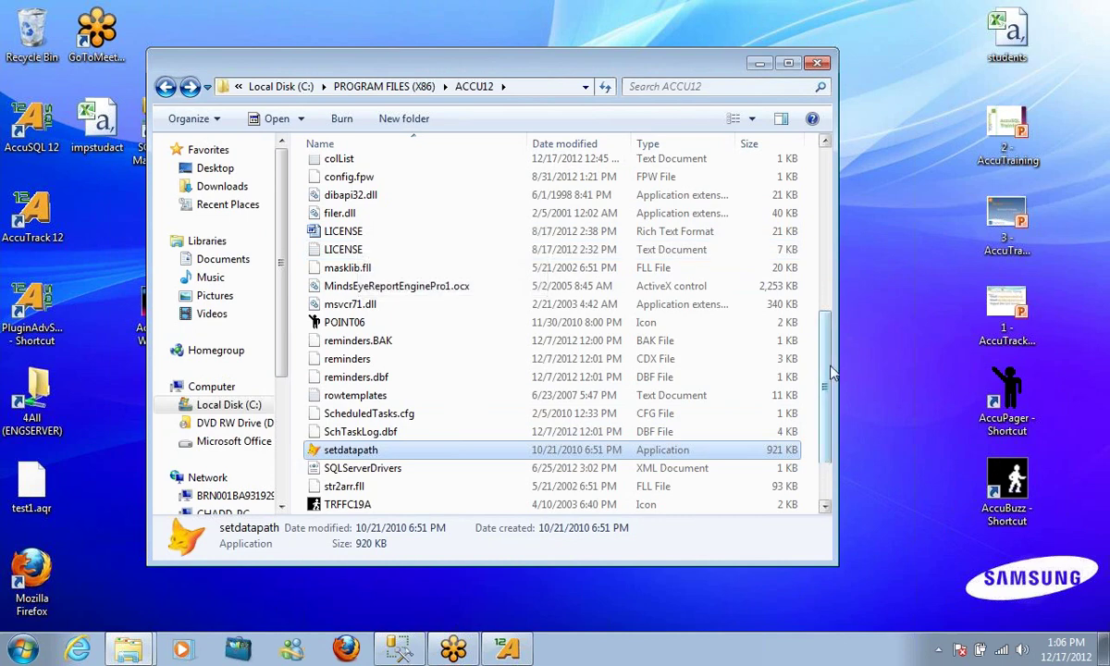
{"action": "scroll", "coordinate": [785, 194], "scroll_direction": "up", "scroll_amount": 10}
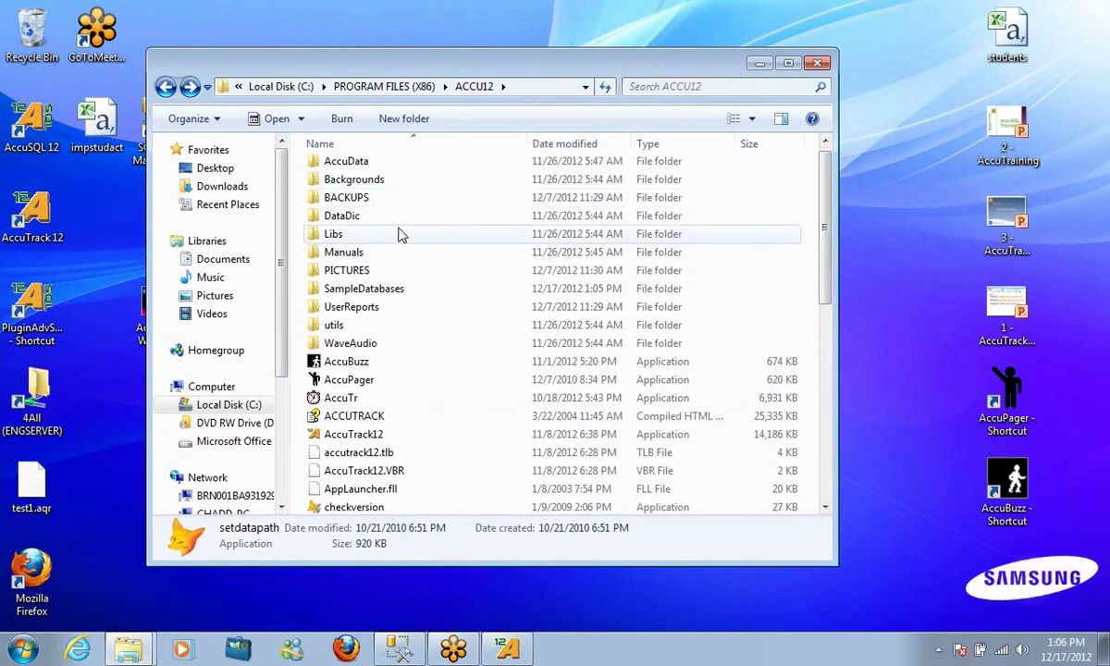
{"action": "double_click", "coordinate": [403, 198]}
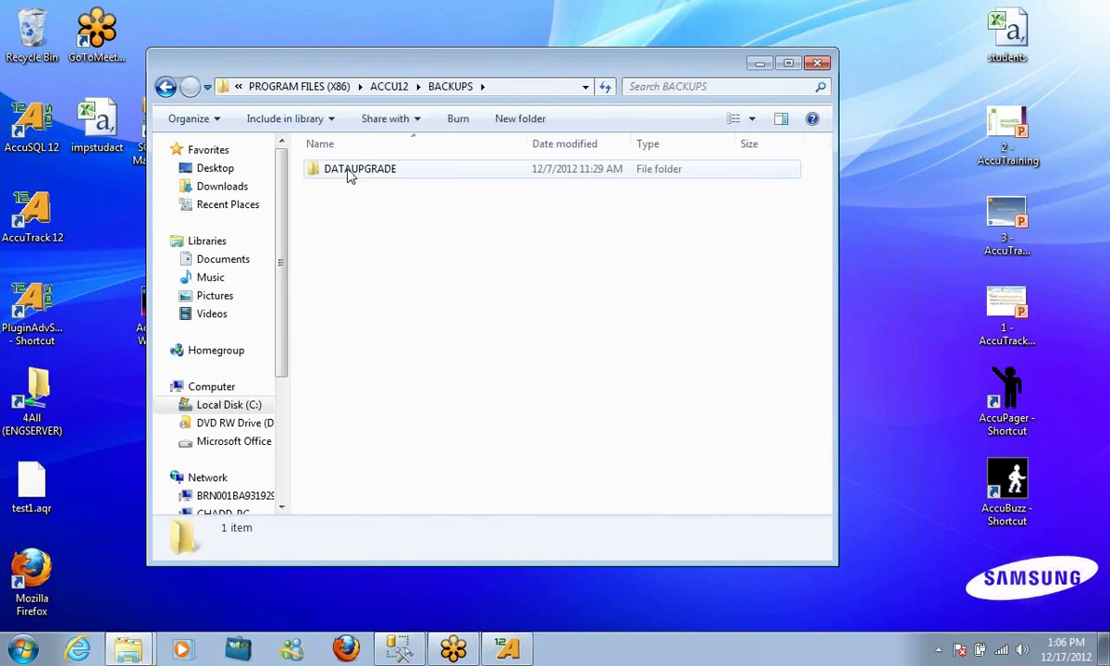
{"action": "left_click", "coordinate": [166, 86]}
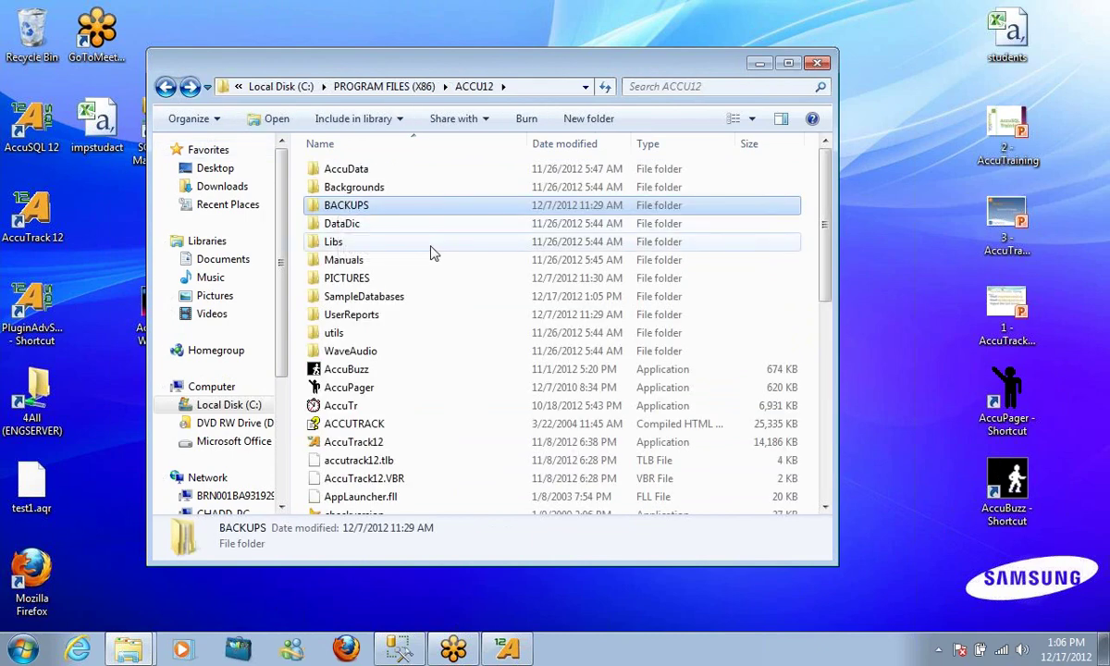
{"action": "double_click", "coordinate": [398, 296]}
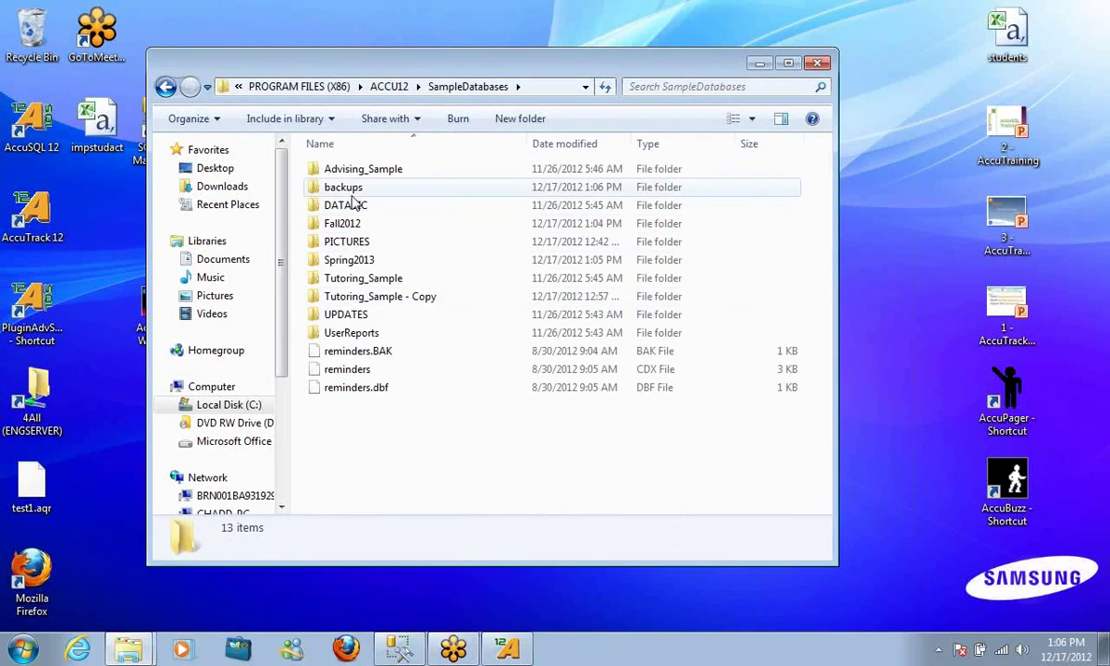
{"action": "double_click", "coordinate": [353, 191]}
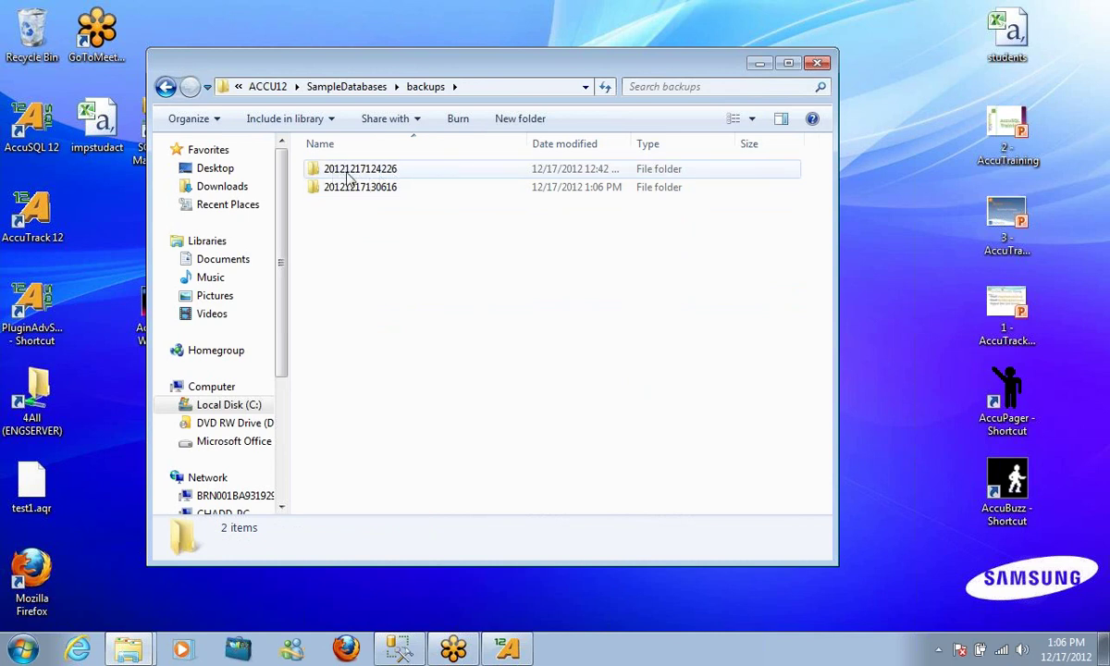
{"action": "left_click", "coordinate": [165, 88]}
{"action": "left_click", "coordinate": [507, 648]}
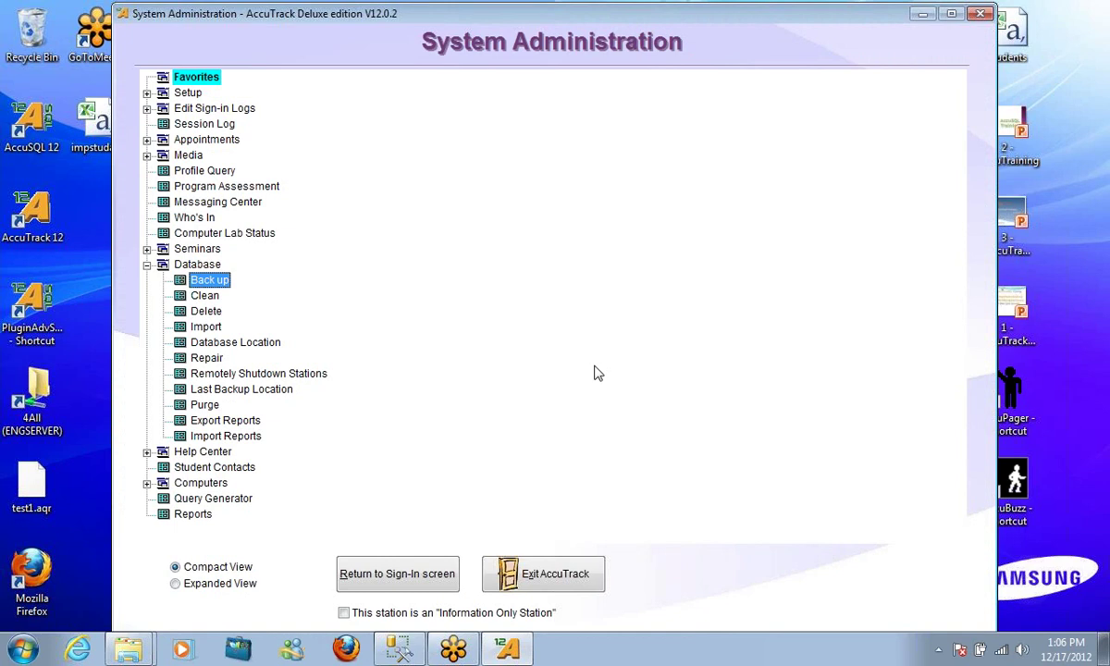
{"action": "left_click", "coordinate": [146, 93]}
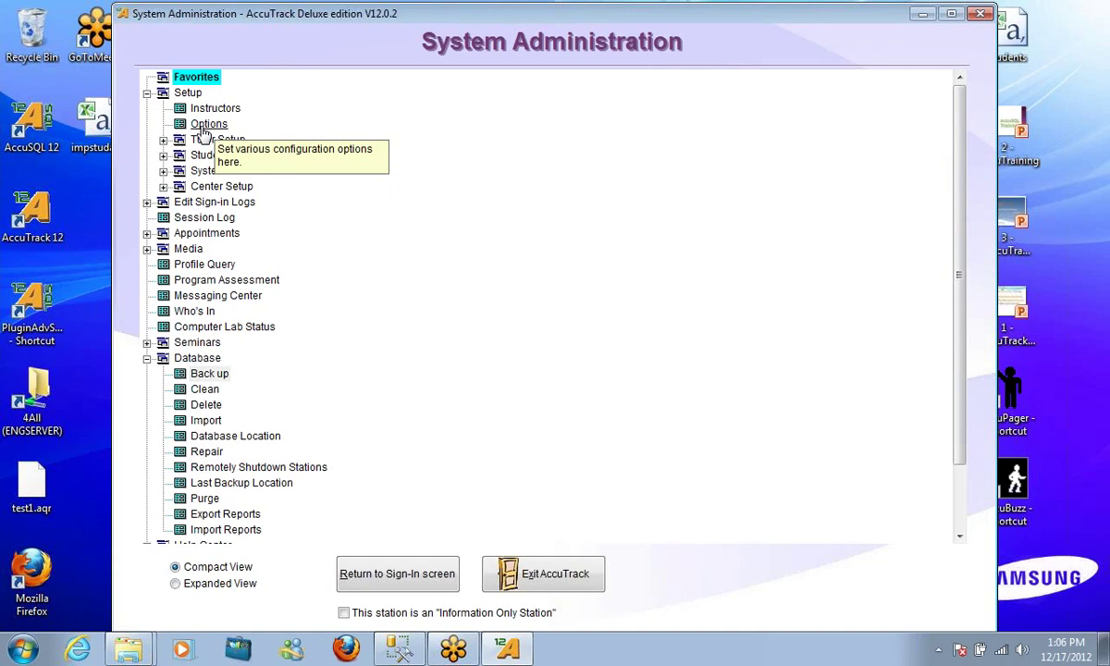
{"action": "left_click", "coordinate": [206, 128]}
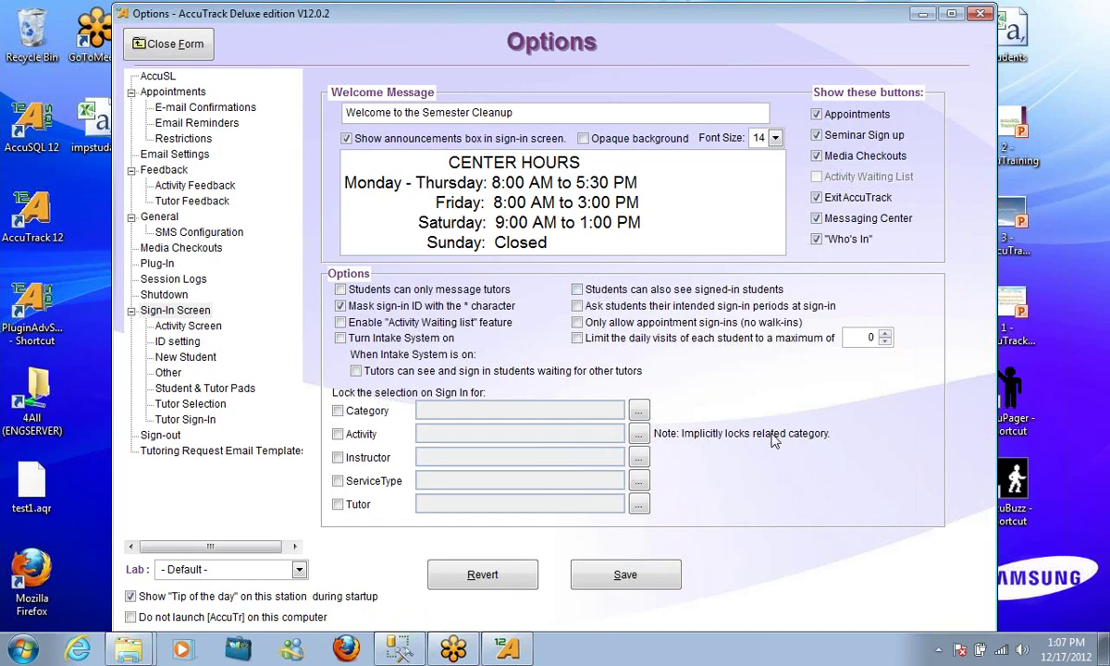
{"action": "left_click", "coordinate": [166, 45]}
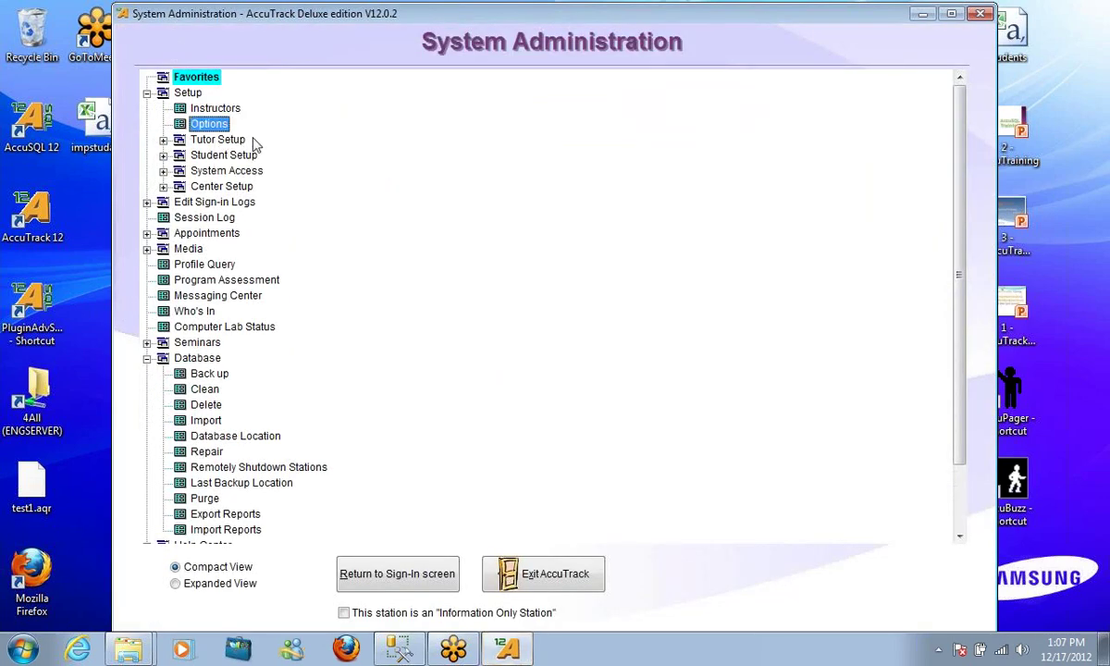
{"action": "left_click", "coordinate": [162, 155]}
{"action": "left_click", "coordinate": [224, 170]}
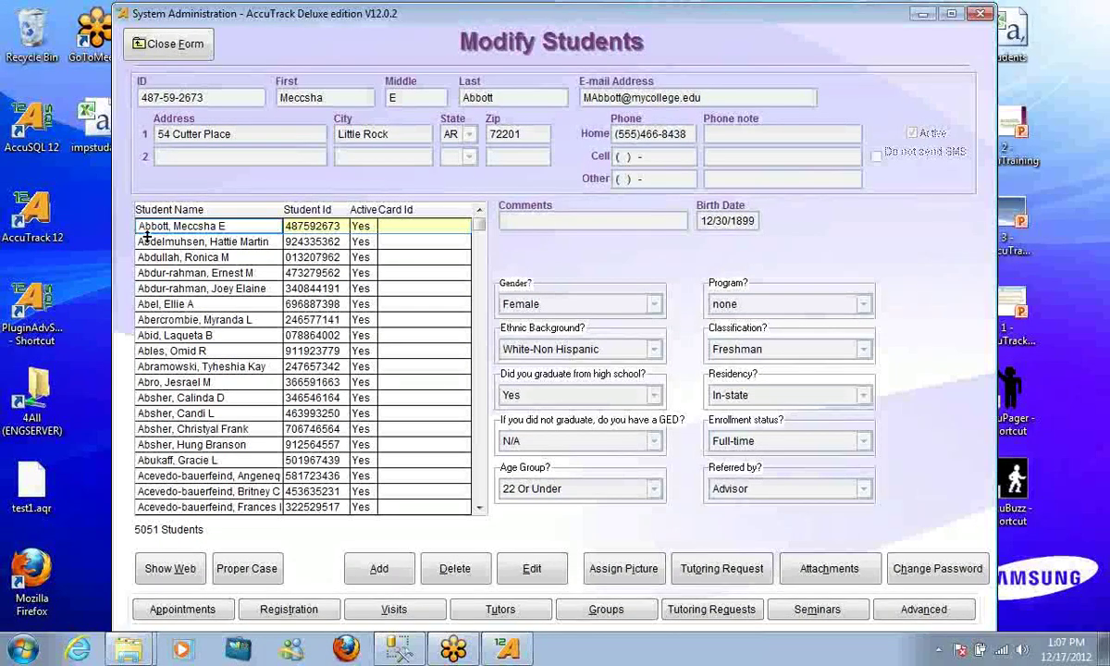
{"action": "left_click", "coordinate": [159, 47]}
{"action": "left_click", "coordinate": [224, 187]}
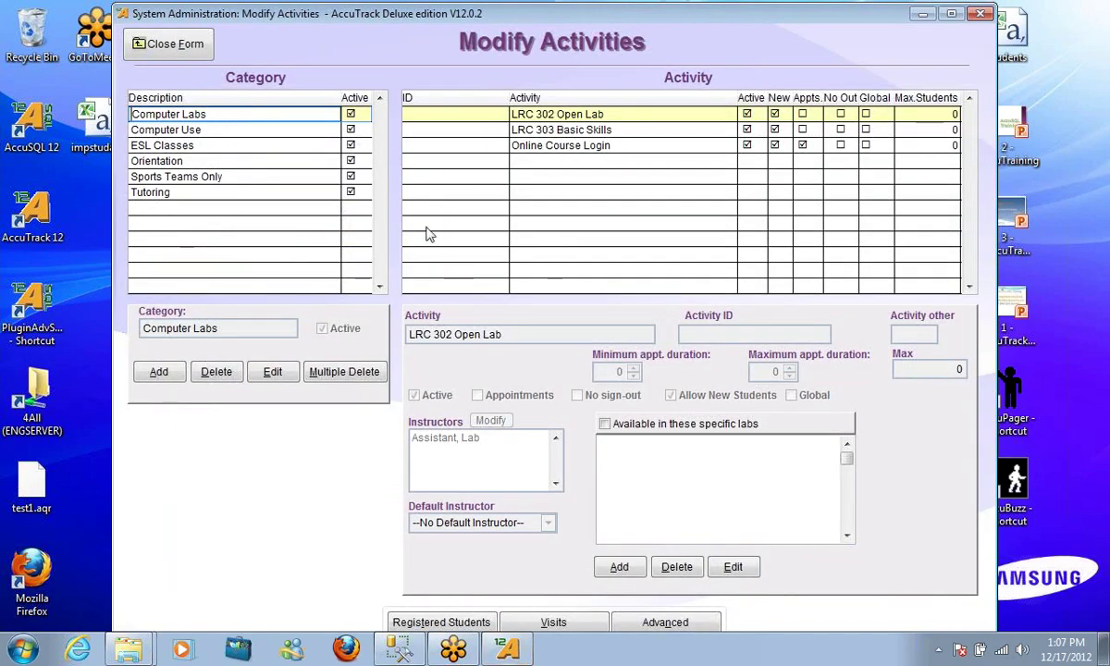
{"action": "left_click", "coordinate": [163, 41]}
{"action": "scroll", "coordinate": [537, 228], "scroll_direction": "down", "scroll_amount": 4}
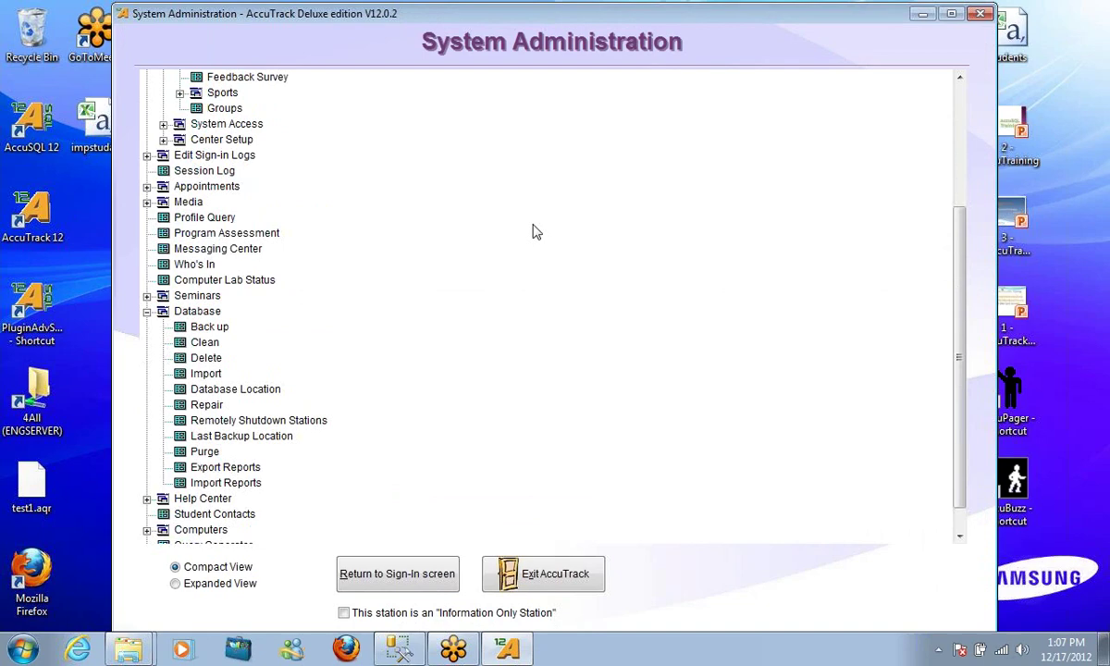
Mark the student tables, Student Contacts through Students, for data deletion
{"action": "left_click", "coordinate": [203, 359]}
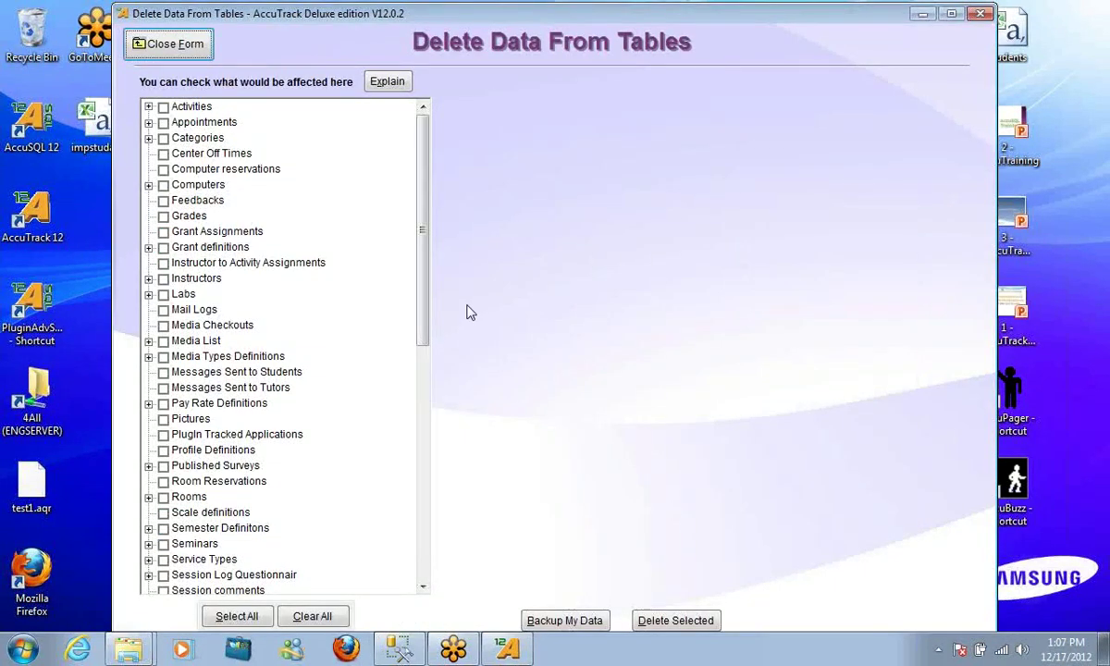
{"action": "left_click_drag", "start_coordinate": [424, 253], "coordinate": [420, 203]}
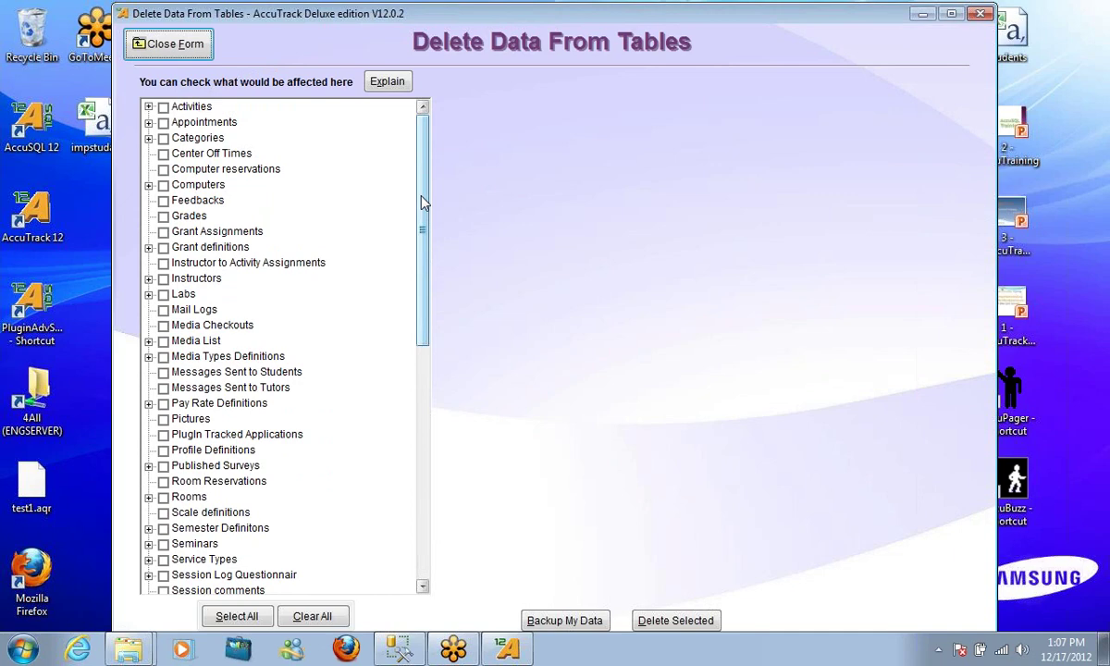
{"action": "left_click_drag", "start_coordinate": [423, 203], "coordinate": [418, 335]}
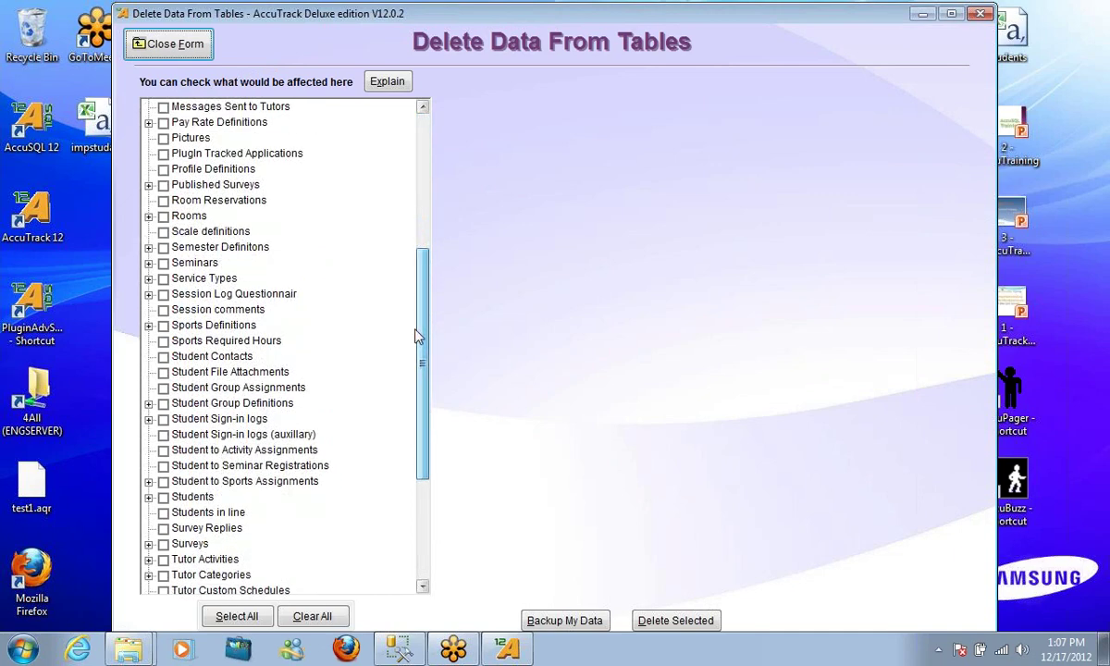
{"action": "left_click", "coordinate": [163, 356]}
{"action": "left_click", "coordinate": [163, 372]}
{"action": "left_click", "coordinate": [163, 387]}
{"action": "left_click", "coordinate": [163, 403]}
{"action": "left_click", "coordinate": [163, 419]}
{"action": "left_click", "coordinate": [163, 435]}
{"action": "left_click", "coordinate": [163, 451]}
{"action": "left_click", "coordinate": [163, 466]}
{"action": "left_click", "coordinate": [163, 482]}
{"action": "left_click", "coordinate": [163, 498]}
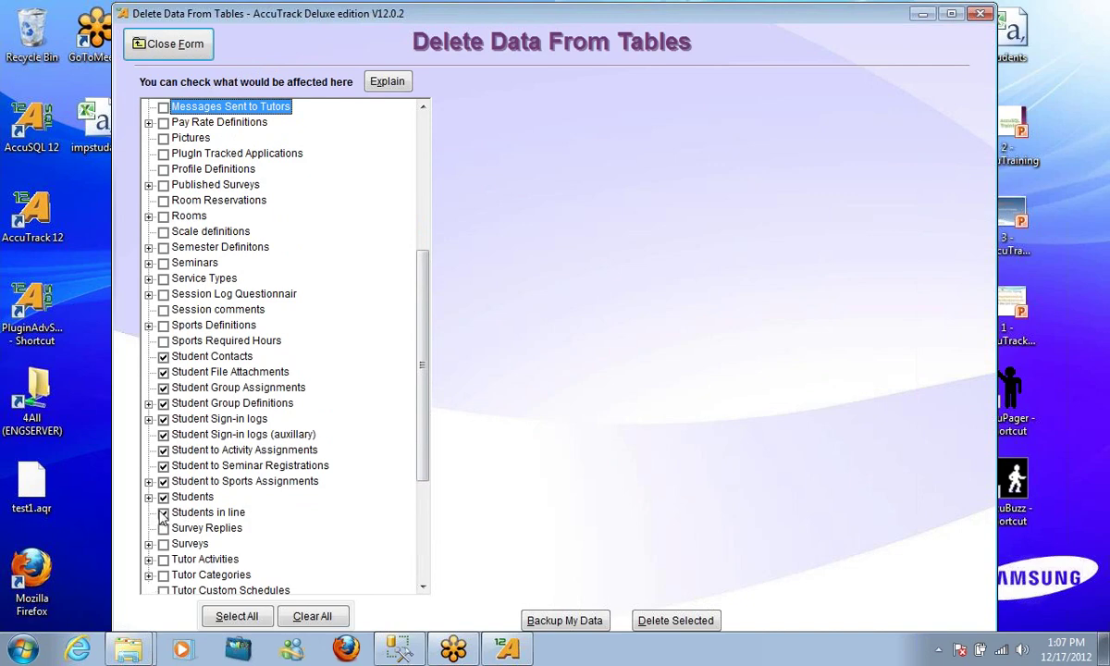
Also mark the Categories and Activities tables for deletion
{"action": "left_click_drag", "start_coordinate": [425, 413], "coordinate": [431, 261]}
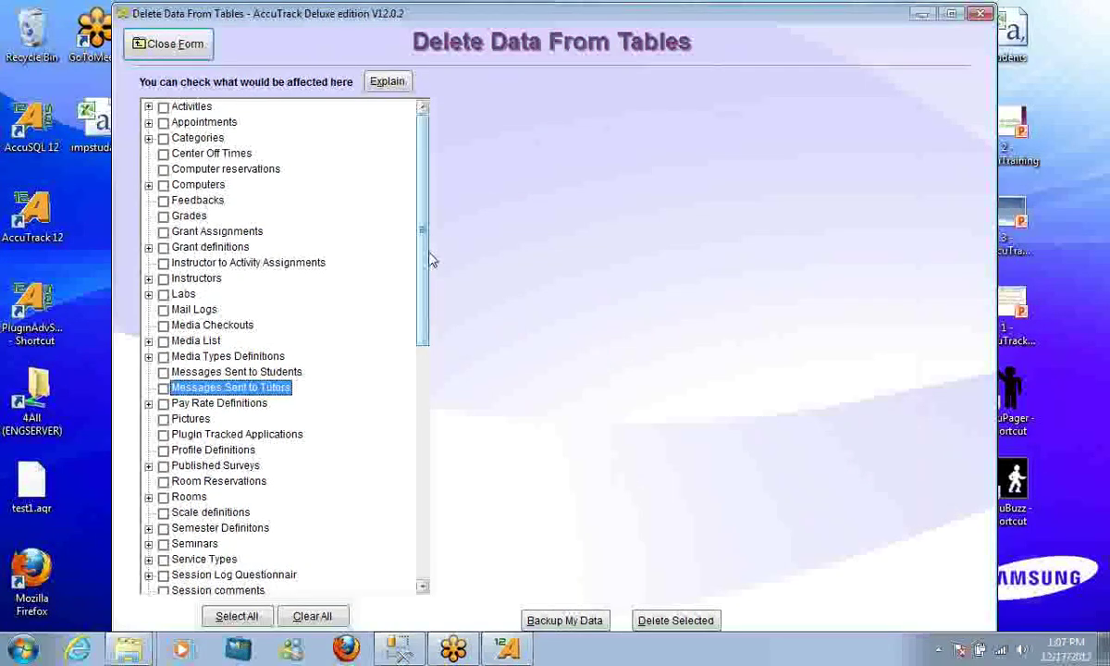
{"action": "left_click", "coordinate": [163, 137]}
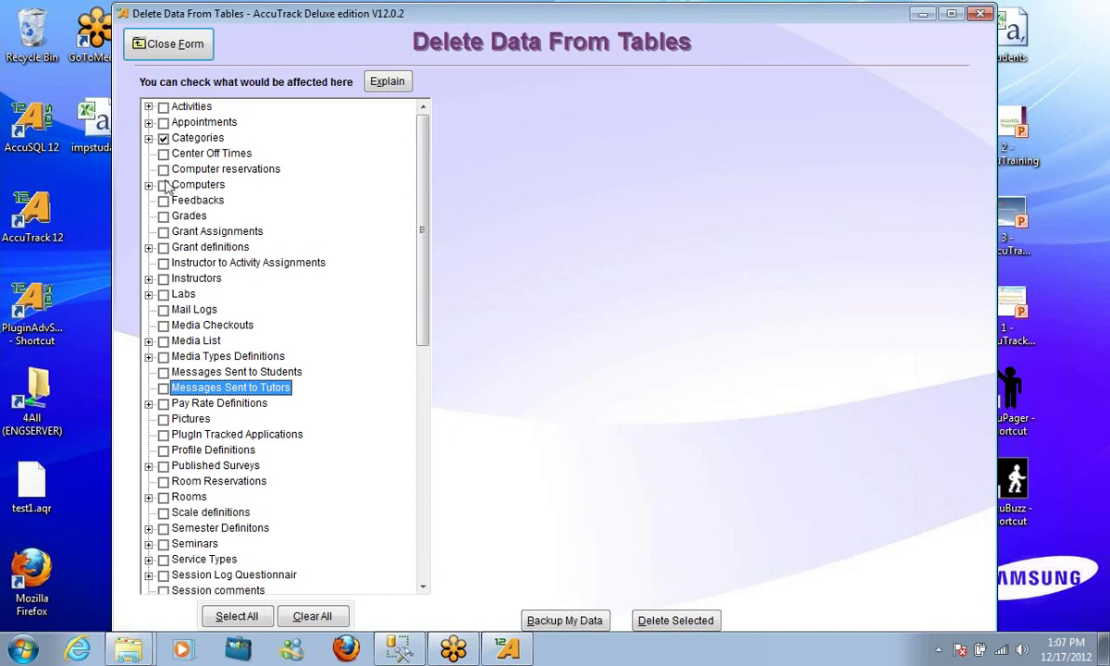
{"action": "left_click", "coordinate": [163, 106]}
{"action": "left_click_drag", "start_coordinate": [421, 215], "coordinate": [441, 405]}
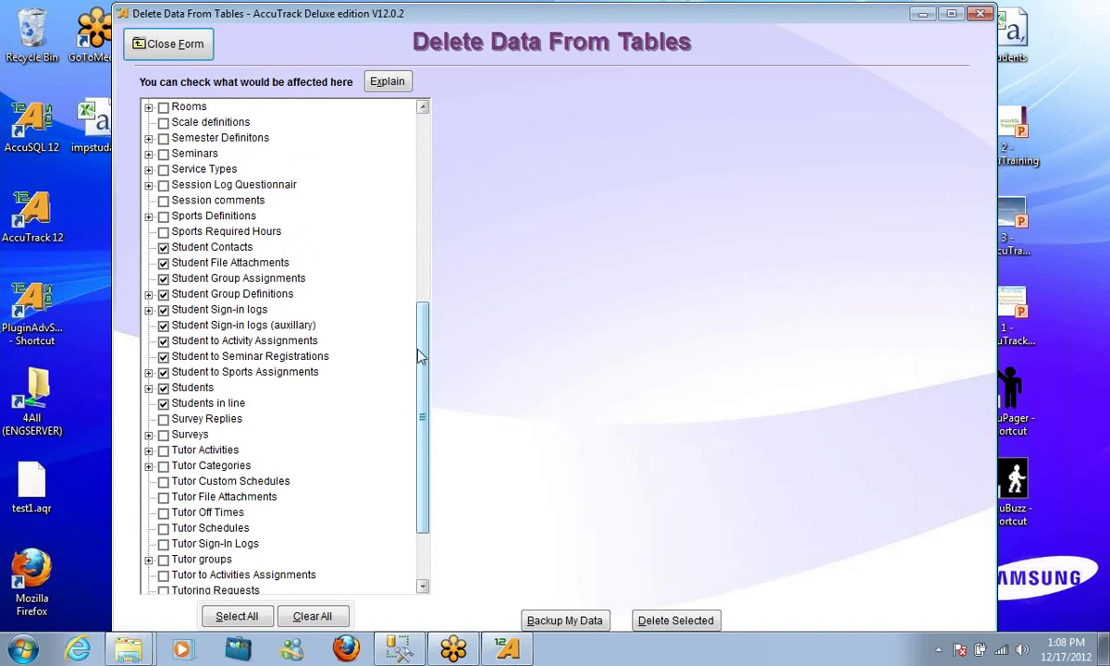
{"action": "left_click_drag", "start_coordinate": [423, 357], "coordinate": [425, 390]}
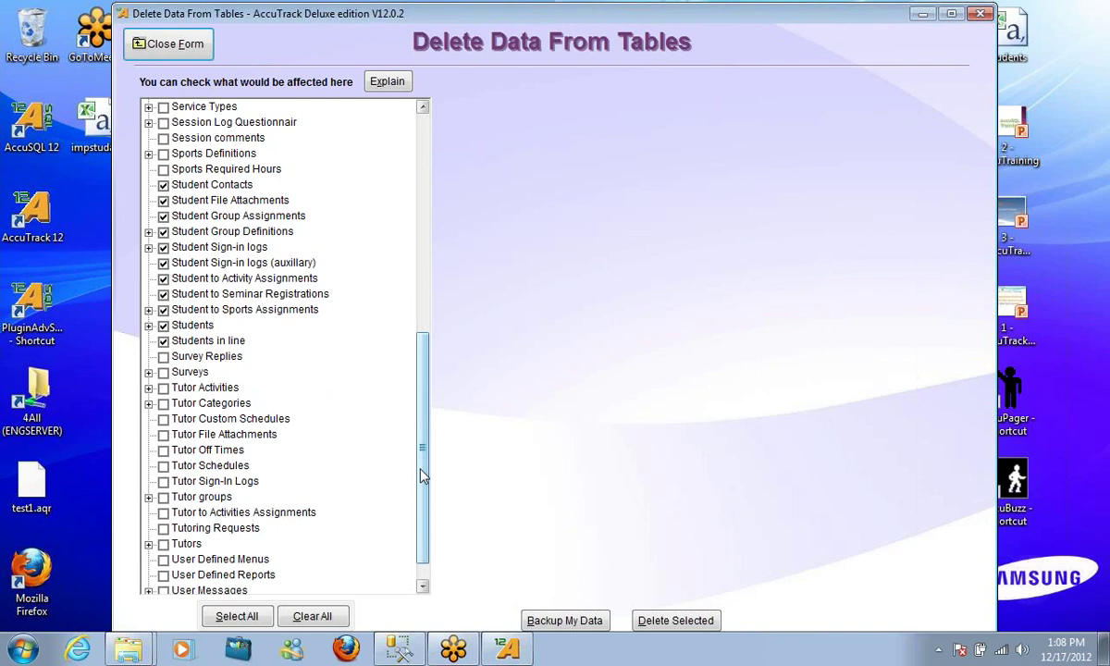
{"action": "left_click_drag", "start_coordinate": [423, 473], "coordinate": [424, 435]}
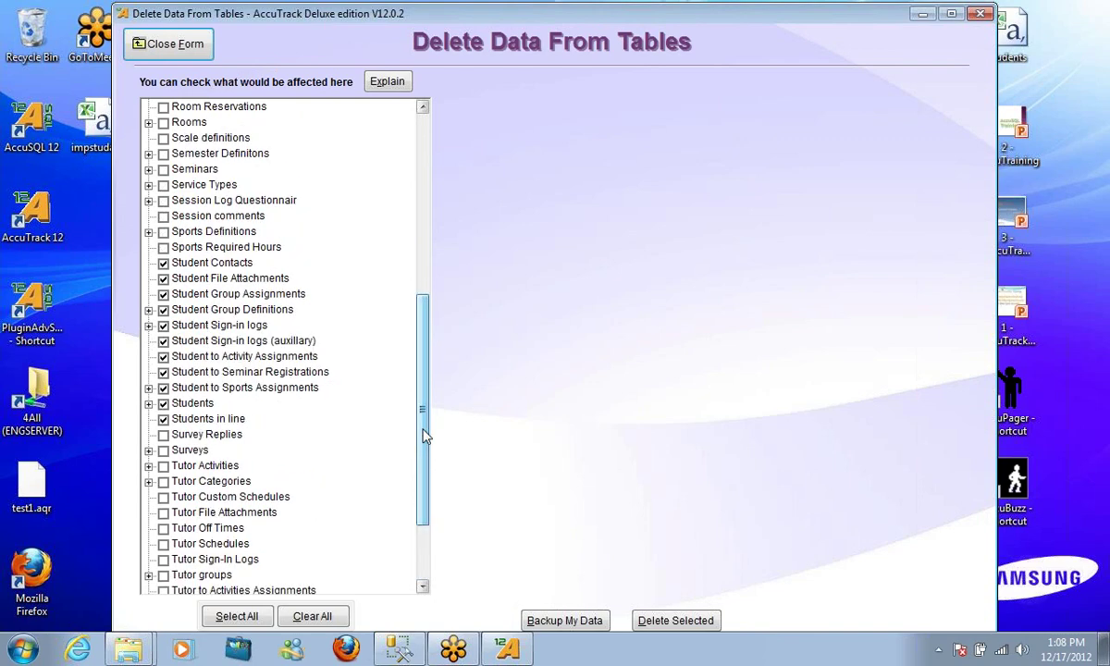
Delete data from the checked tables without a backup and close the deletion form
{"action": "left_click", "coordinate": [673, 621]}
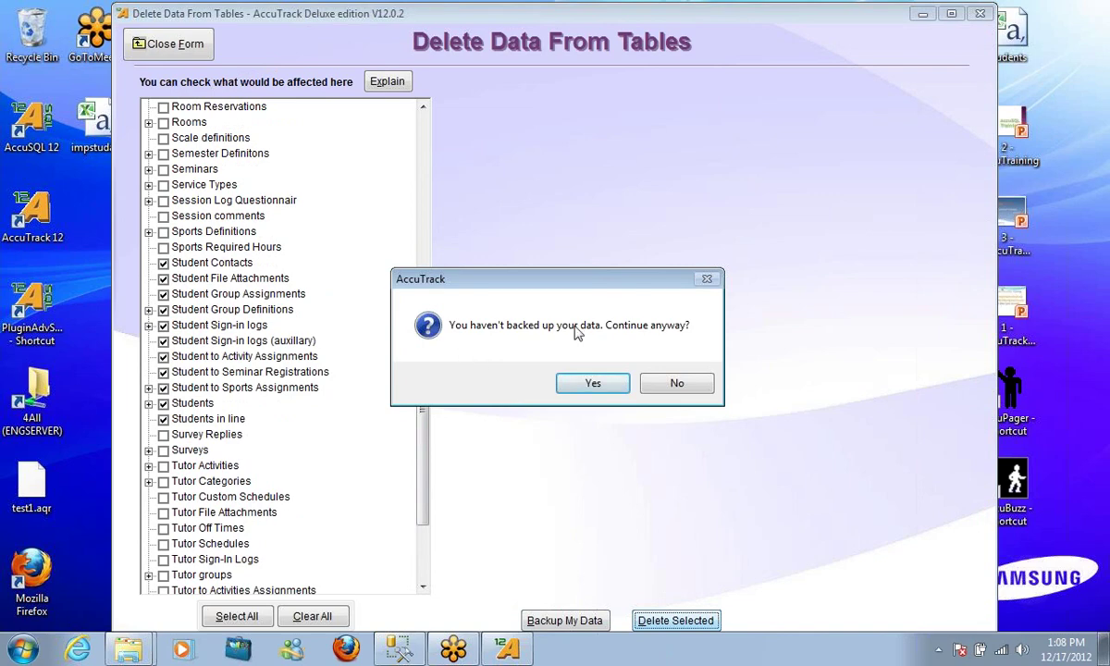
{"action": "left_click", "coordinate": [589, 385]}
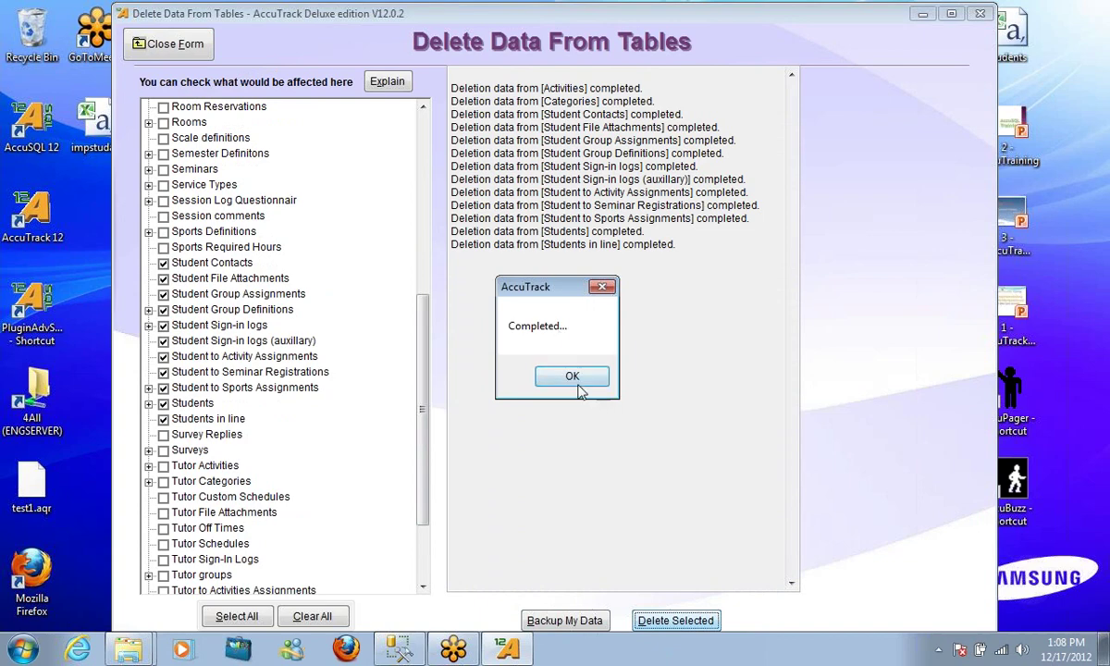
{"action": "left_click", "coordinate": [560, 374]}
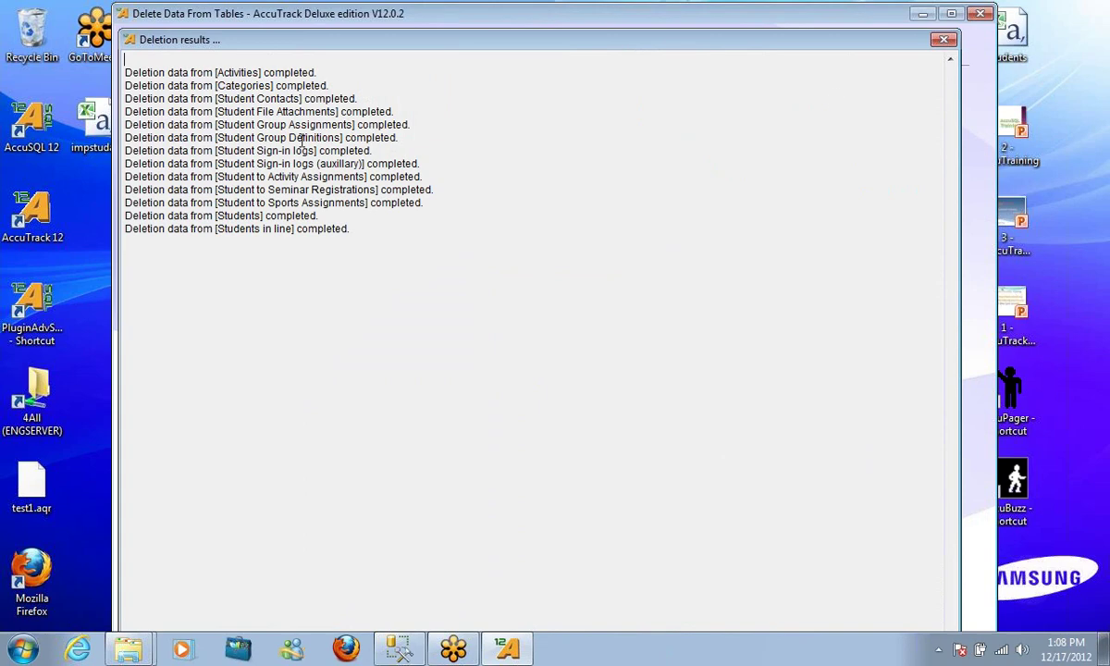
{"action": "left_click", "coordinate": [944, 39]}
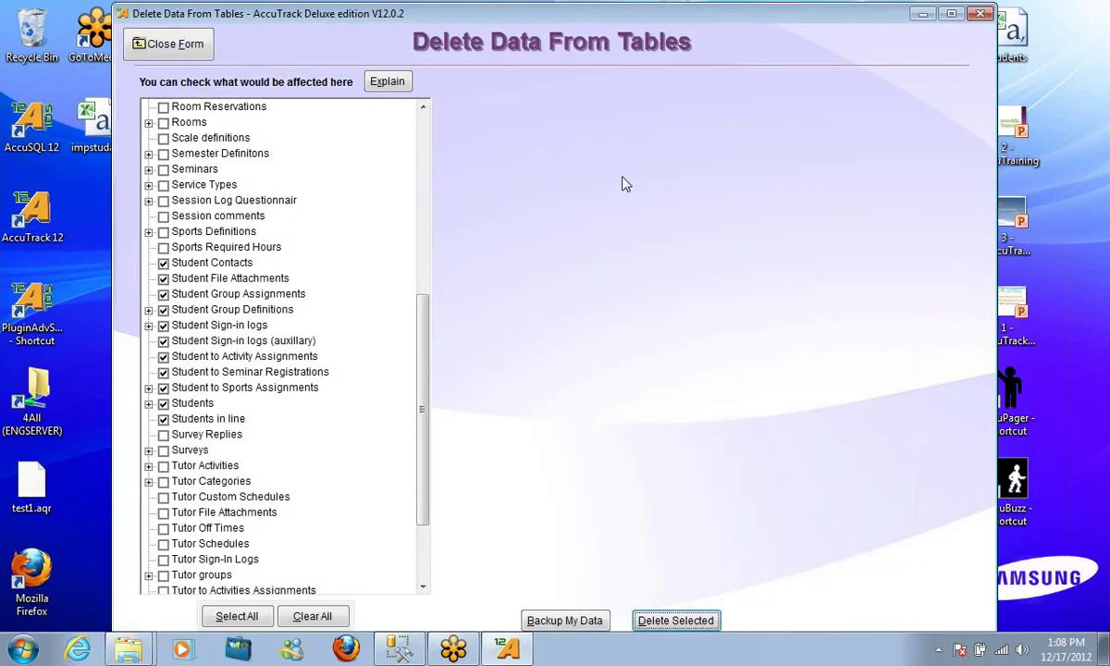
{"action": "left_click", "coordinate": [166, 43]}
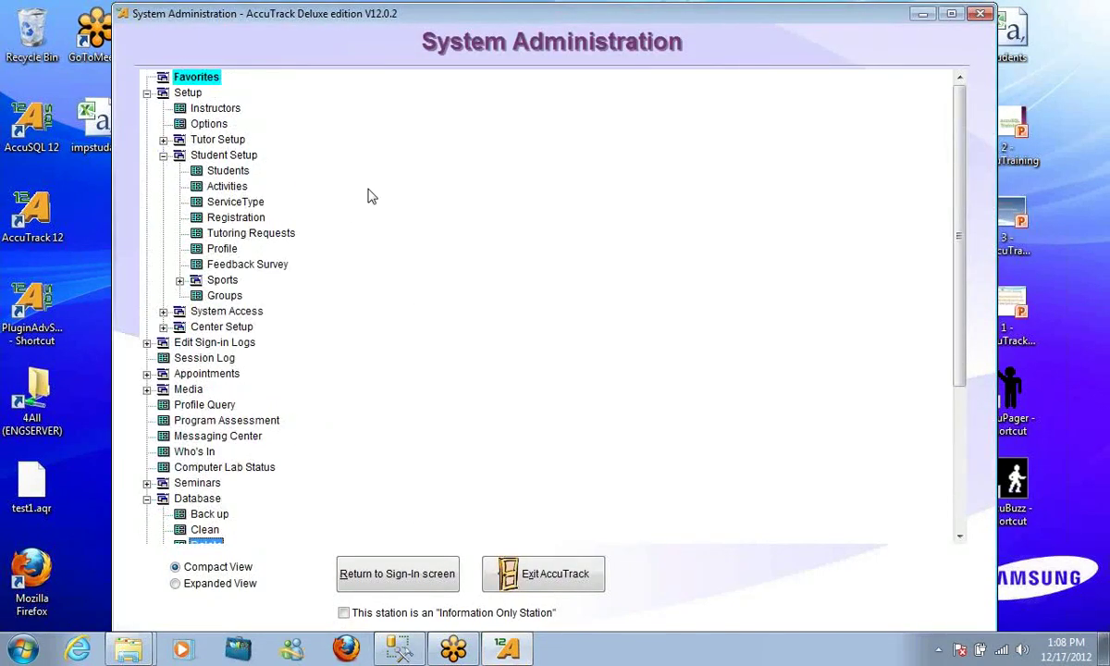
{"action": "double_click", "coordinate": [214, 172]}
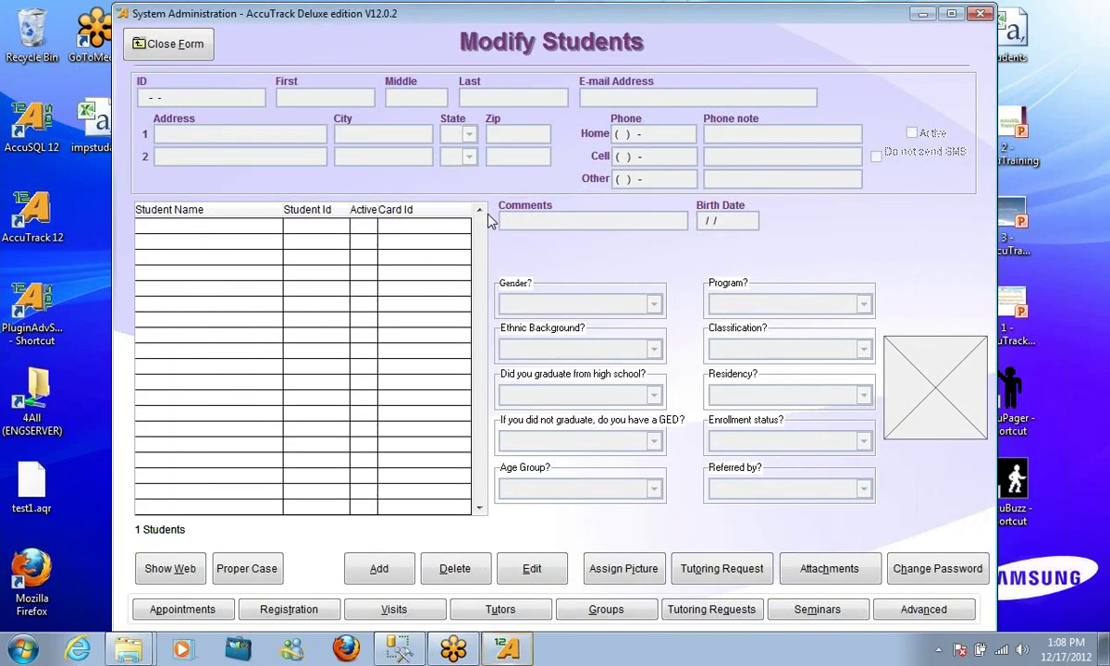
{"action": "left_click", "coordinate": [165, 46]}
{"action": "double_click", "coordinate": [233, 187]}
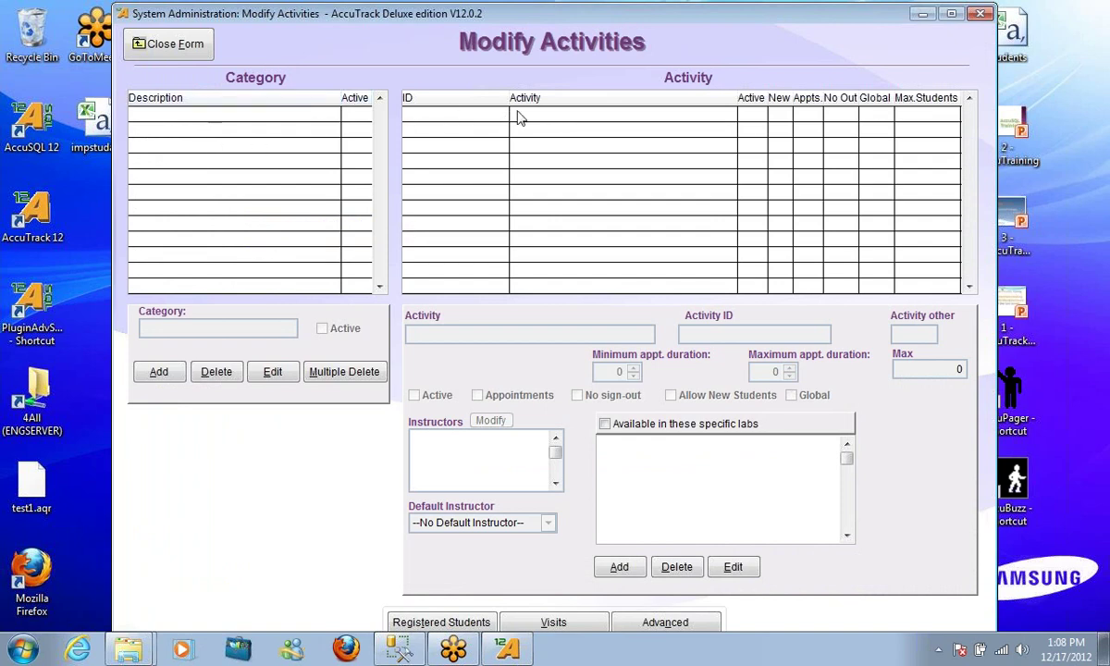
{"action": "left_click", "coordinate": [159, 51]}
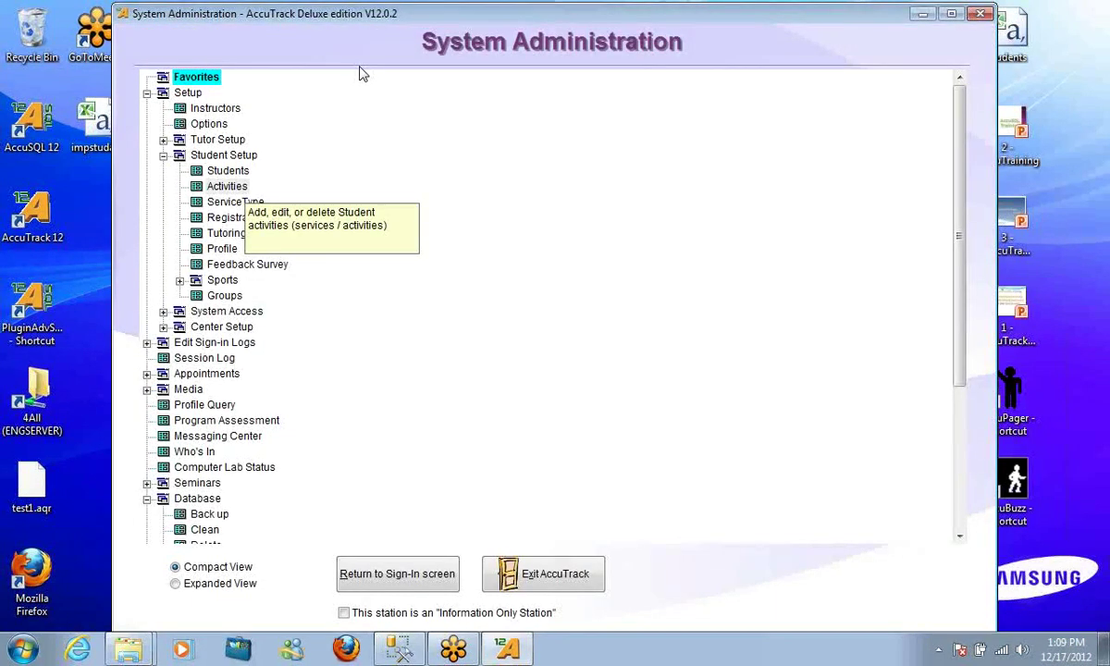
{"action": "double_click", "coordinate": [211, 124]}
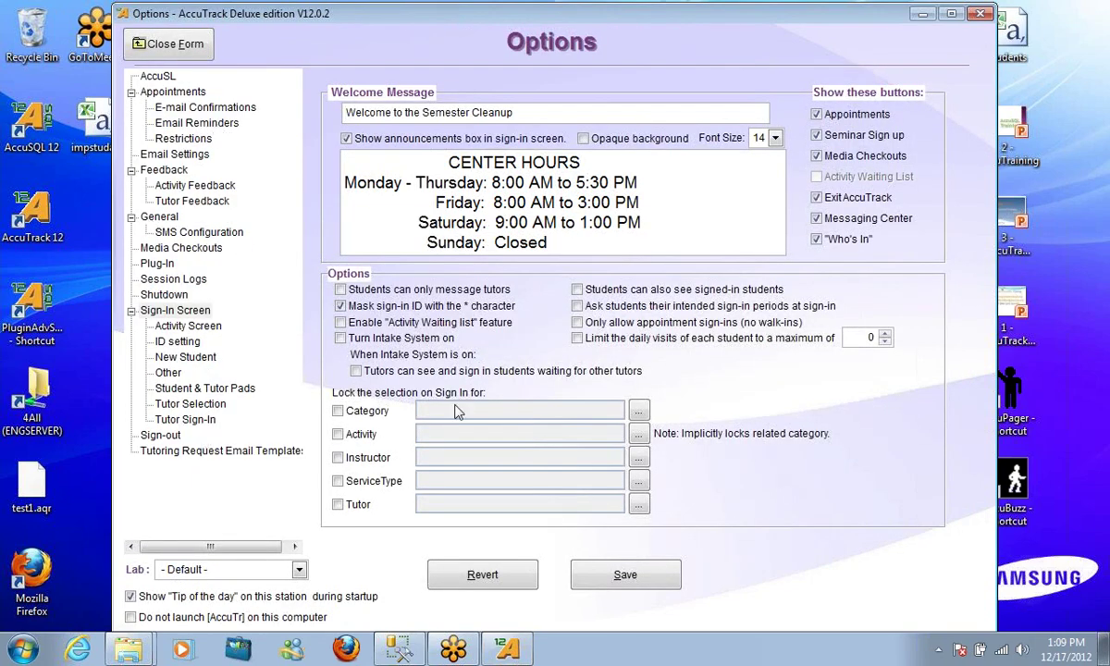
{"action": "left_click", "coordinate": [154, 51]}
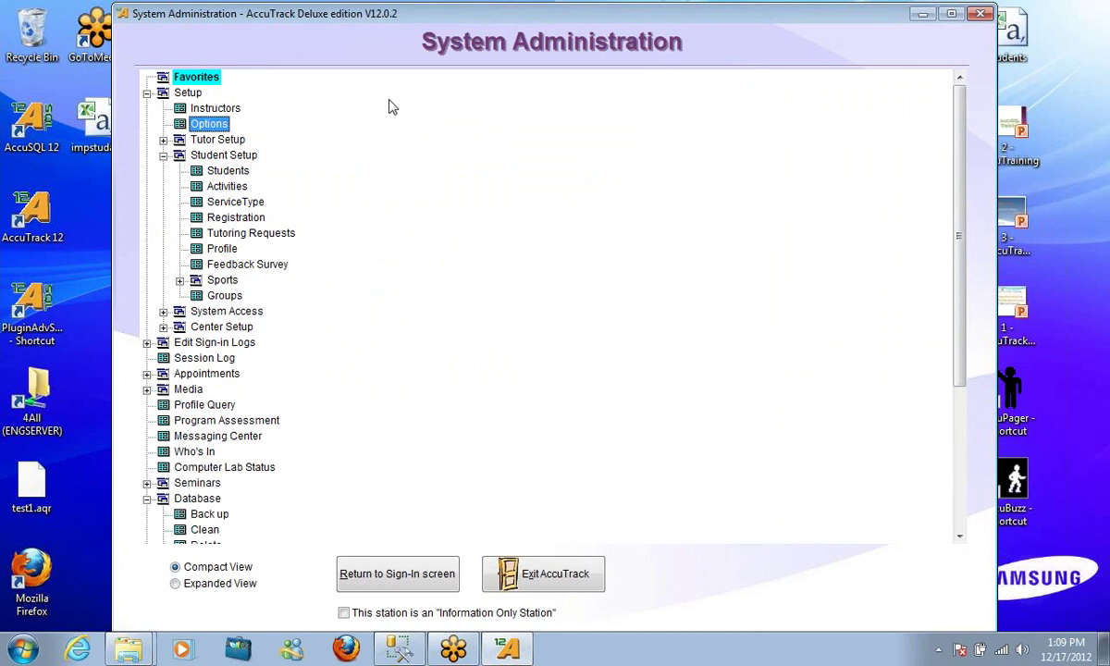
{"action": "scroll", "coordinate": [416, 203], "scroll_direction": "down", "scroll_amount": 1}
{"action": "scroll", "coordinate": [463, 264], "scroll_direction": "up", "scroll_amount": 1}
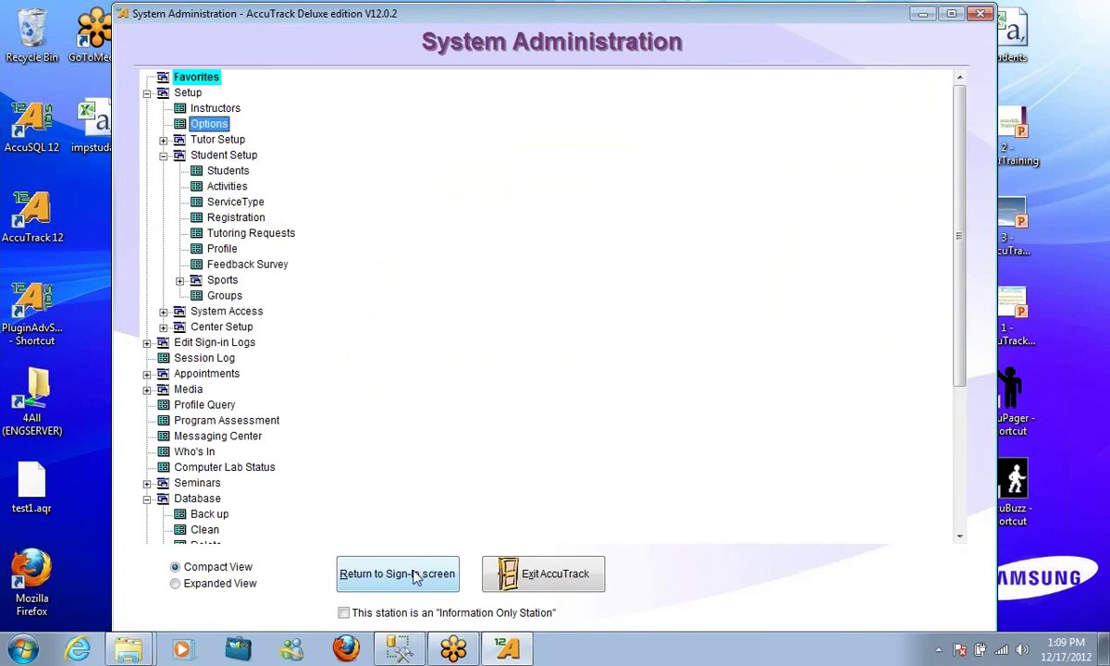
{"action": "scroll", "coordinate": [426, 375], "scroll_direction": "down", "scroll_amount": 5}
Mark all tutor tables, Tutor Activities through Tutors, for data deletion
{"action": "left_click", "coordinate": [205, 326]}
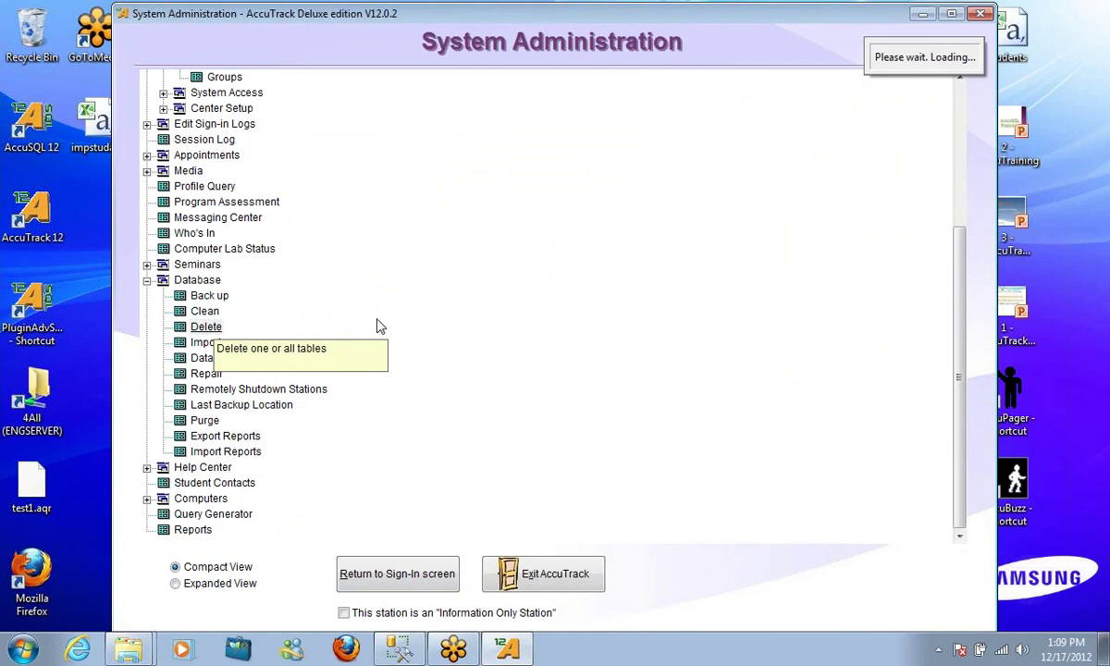
{"action": "left_click_drag", "start_coordinate": [417, 246], "coordinate": [425, 438]}
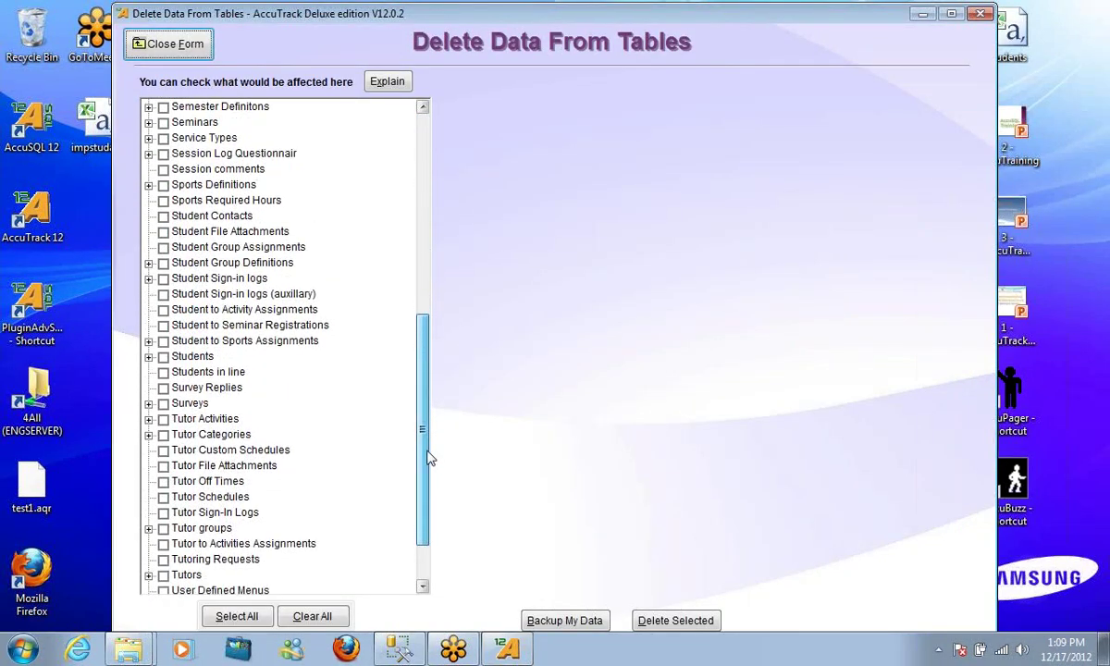
{"action": "left_click", "coordinate": [163, 419]}
{"action": "left_click", "coordinate": [163, 435]}
{"action": "left_click", "coordinate": [163, 450]}
{"action": "left_click", "coordinate": [163, 465]}
{"action": "left_click", "coordinate": [163, 481]}
{"action": "left_click", "coordinate": [163, 512]}
{"action": "left_click", "coordinate": [163, 529]}
{"action": "left_click", "coordinate": [163, 544]}
{"action": "left_click", "coordinate": [163, 559]}
{"action": "left_click", "coordinate": [163, 576]}
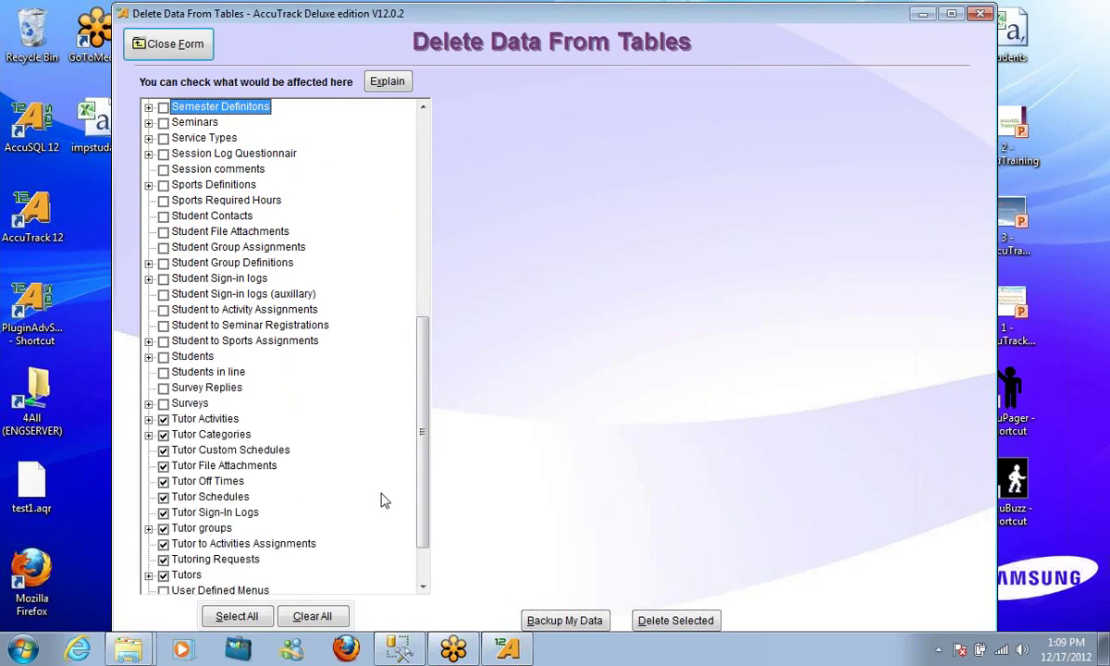
{"action": "scroll", "coordinate": [398, 434], "scroll_direction": "down", "scroll_amount": 2}
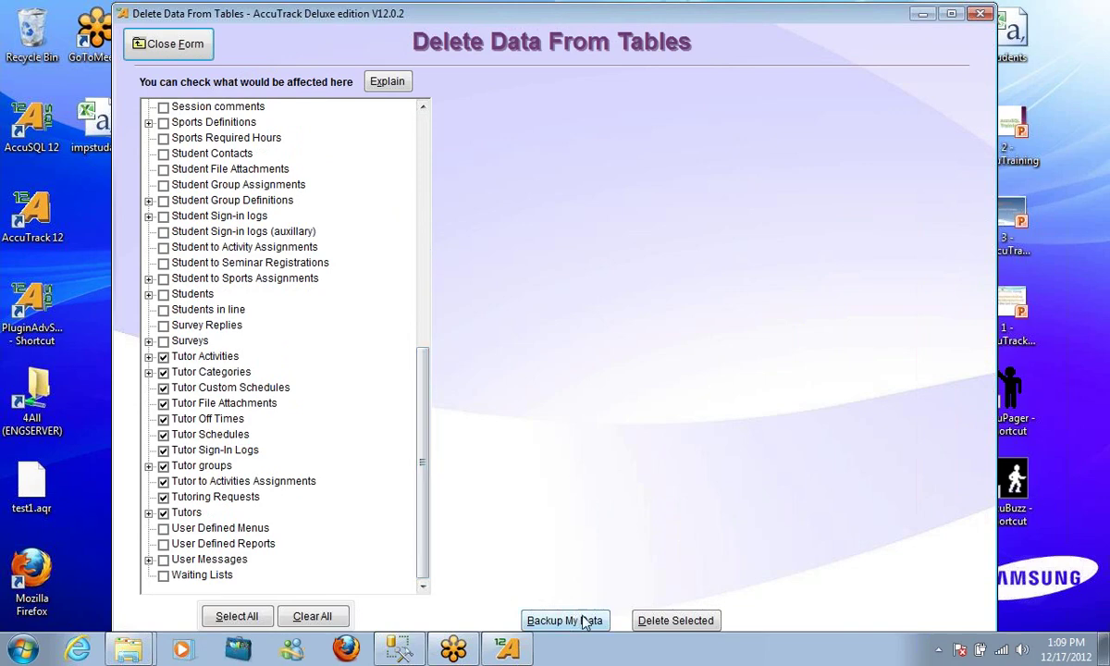
Delete the checked tutor tables' data without a backup
{"action": "left_click", "coordinate": [676, 622]}
{"action": "left_click", "coordinate": [593, 386]}
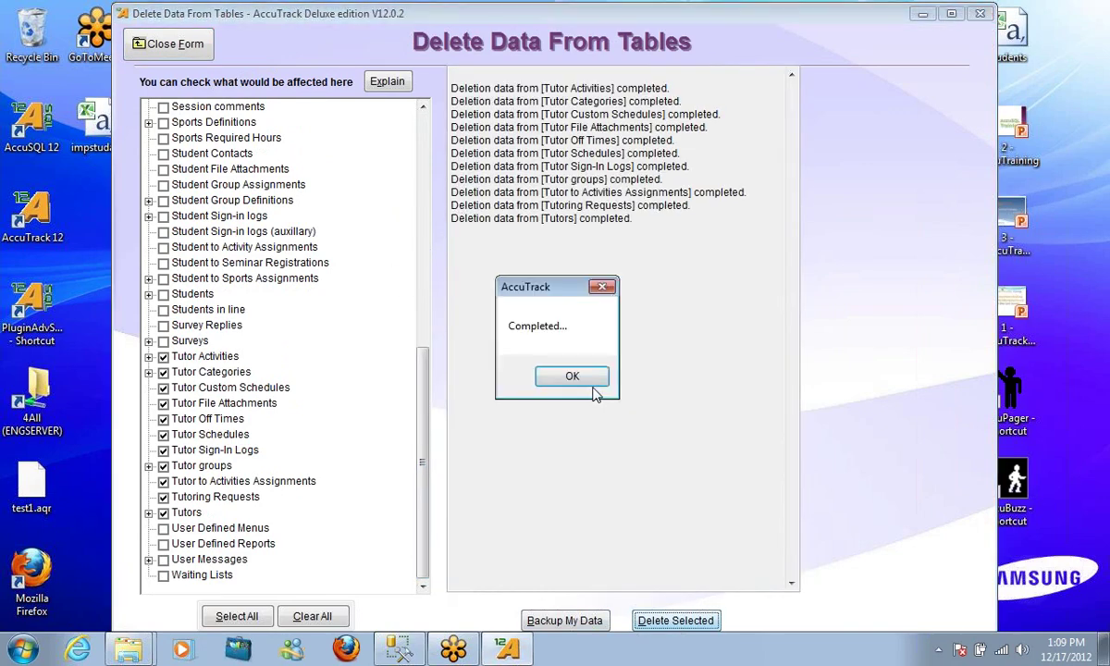
{"action": "left_click", "coordinate": [571, 377]}
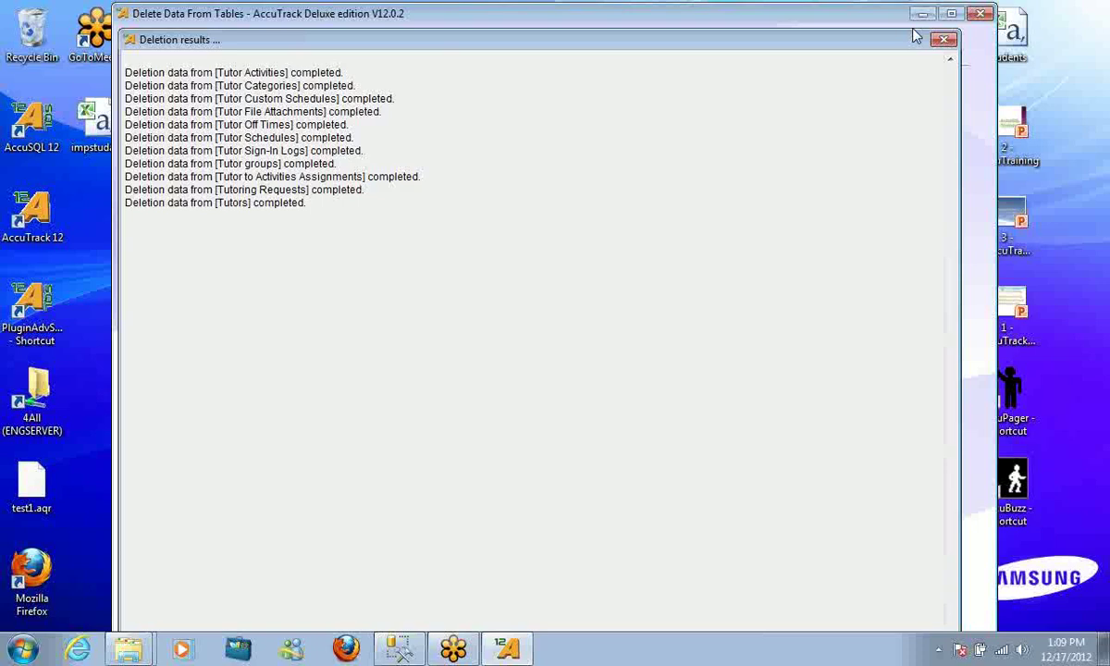
Close the deletion form and confirm the Tutor records list is empty
{"action": "left_click", "coordinate": [944, 39]}
{"action": "left_click", "coordinate": [179, 48]}
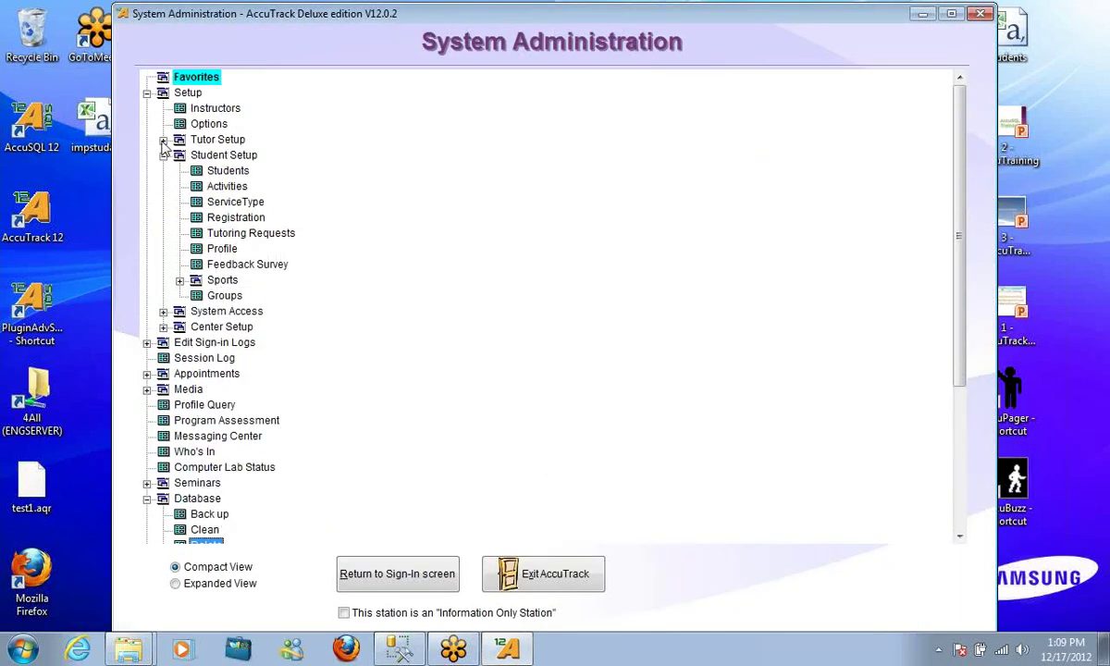
{"action": "left_click", "coordinate": [163, 141]}
{"action": "double_click", "coordinate": [209, 154]}
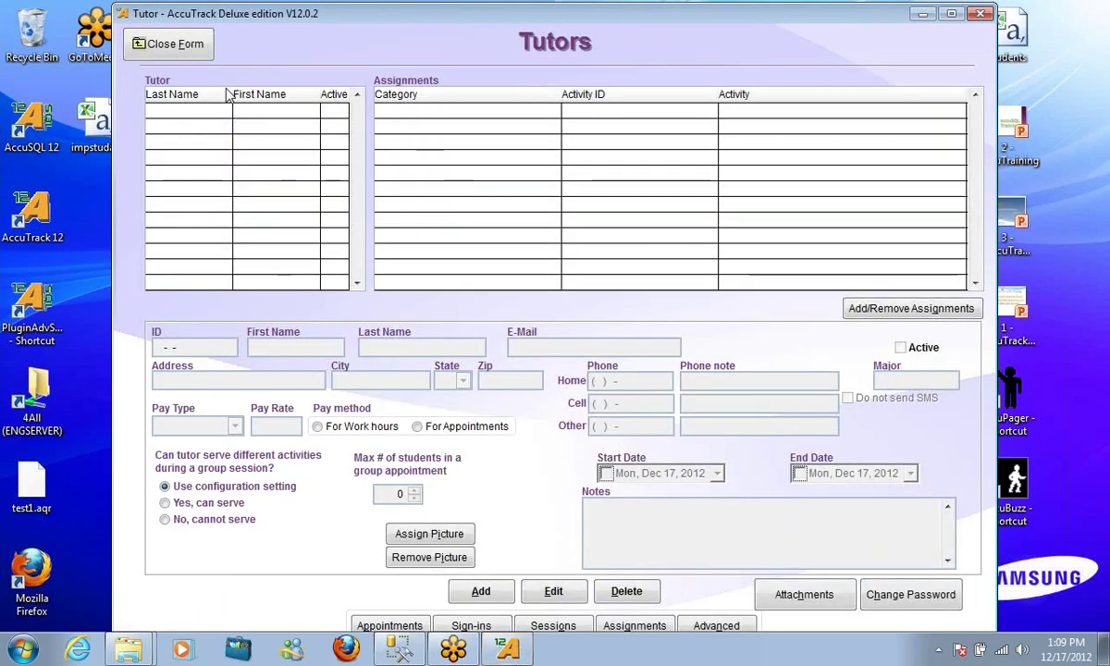
{"action": "left_click", "coordinate": [169, 44]}
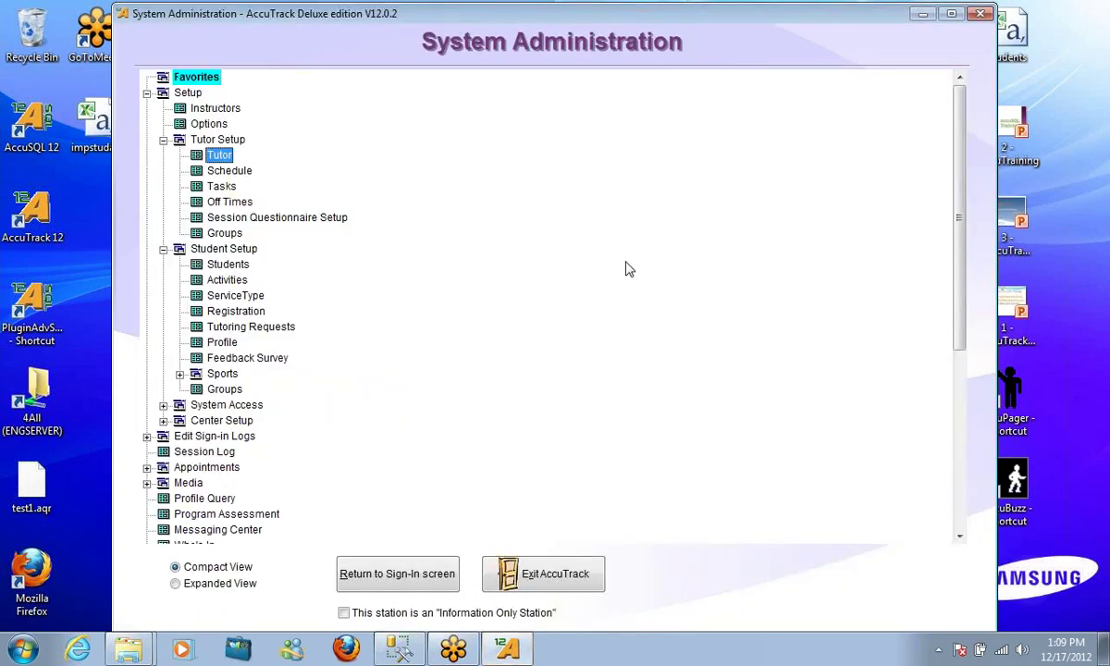
Review the Semesters form showing only Year 2012 (08/05/2012–12/31/2012)
{"action": "scroll", "coordinate": [613, 267], "scroll_direction": "down", "scroll_amount": 1}
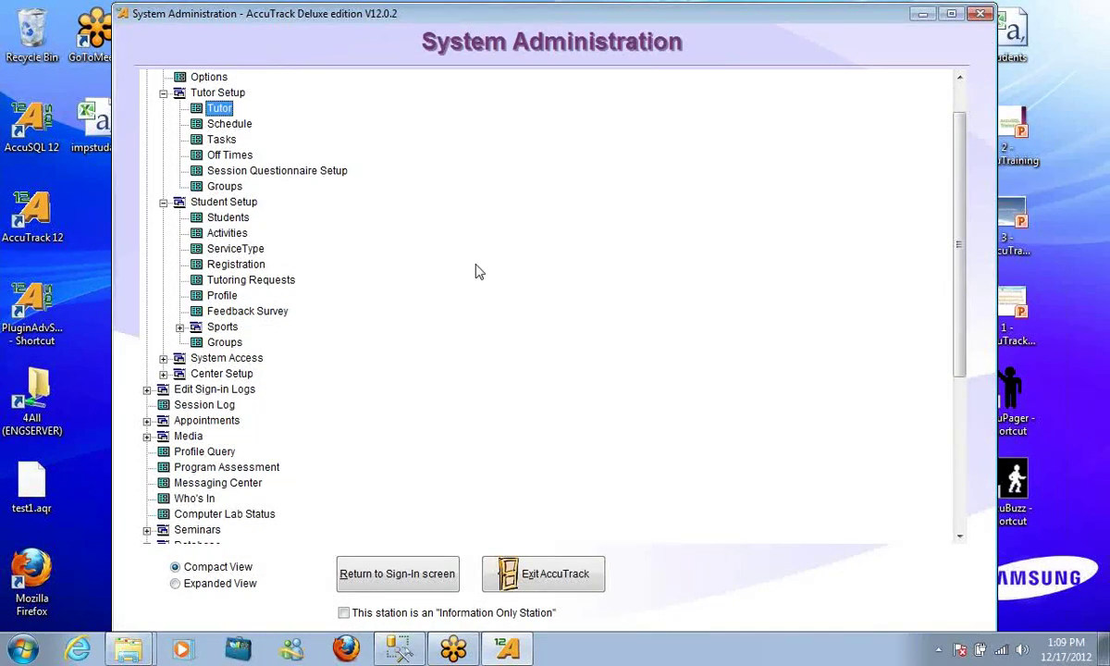
{"action": "scroll", "coordinate": [474, 273], "scroll_direction": "down", "scroll_amount": 1}
{"action": "left_click", "coordinate": [164, 327]}
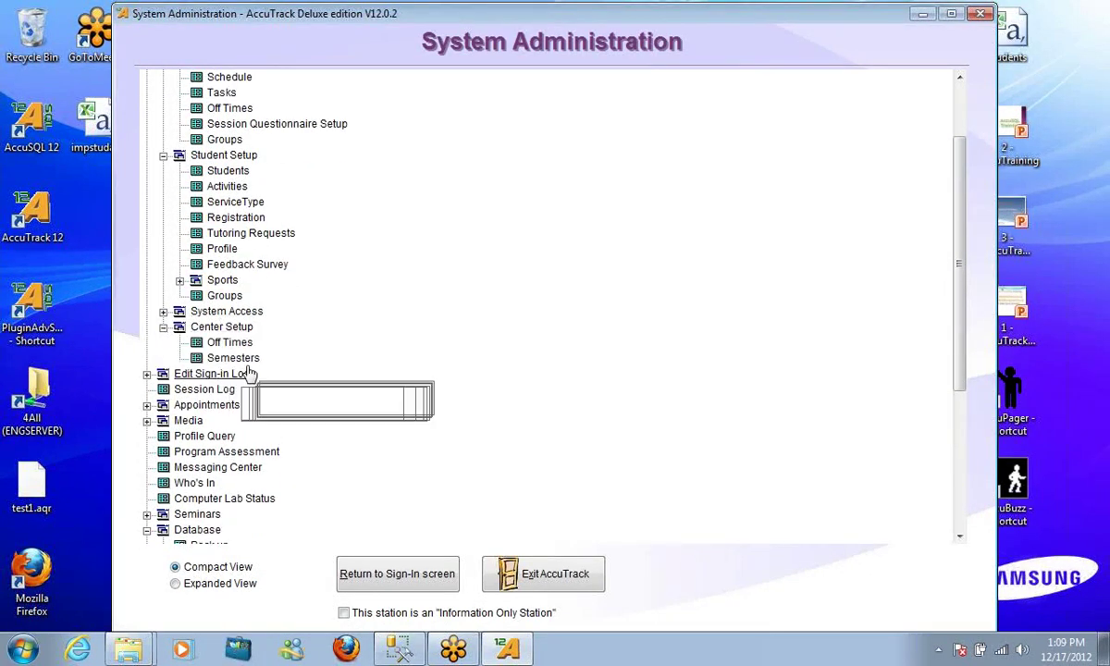
{"action": "double_click", "coordinate": [231, 359]}
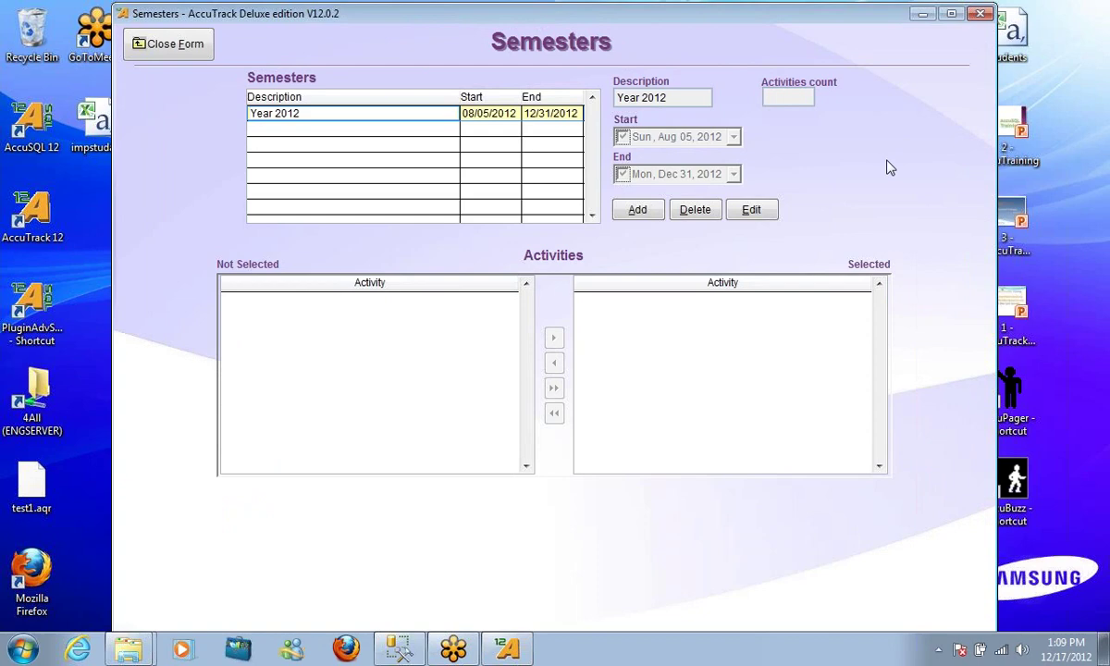
{"action": "left_click", "coordinate": [172, 46]}
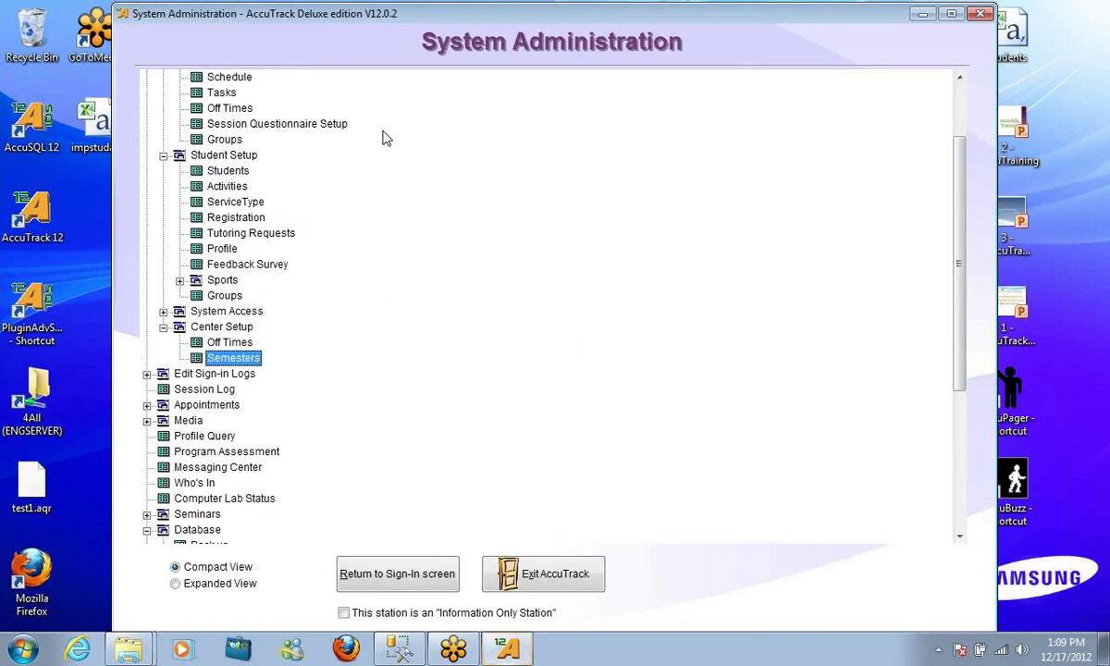
Rename the Year 2012 semester to Spring 2013 and set its start to 01/07/2013
{"action": "double_click", "coordinate": [279, 360]}
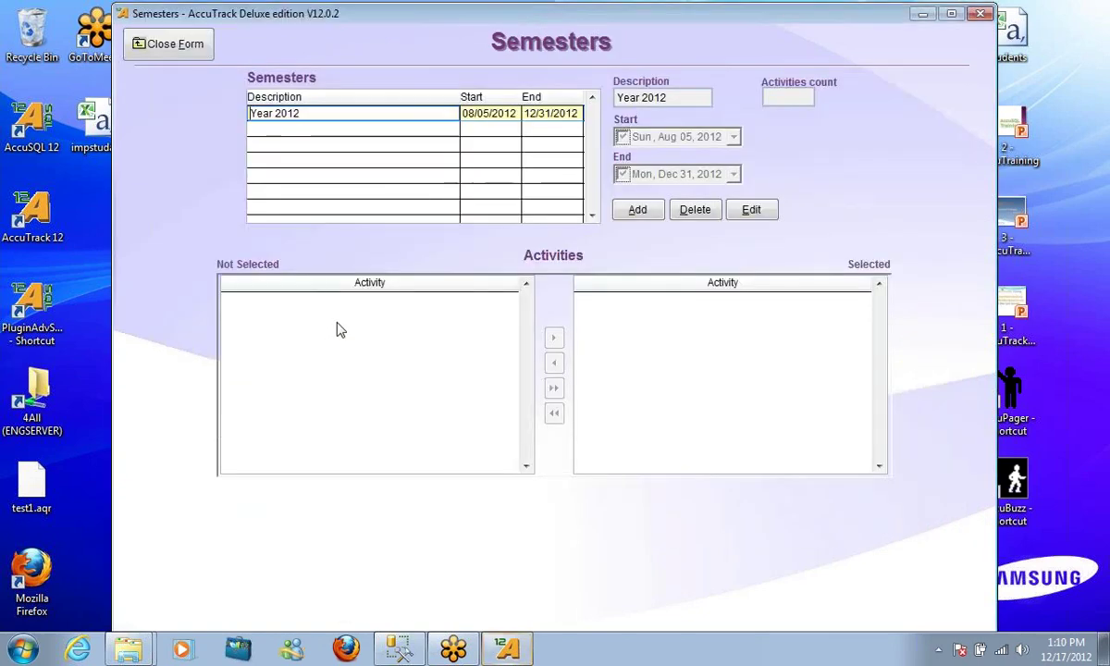
{"action": "left_click", "coordinate": [752, 210]}
{"action": "left_click_drag", "start_coordinate": [674, 97], "coordinate": [595, 97]}
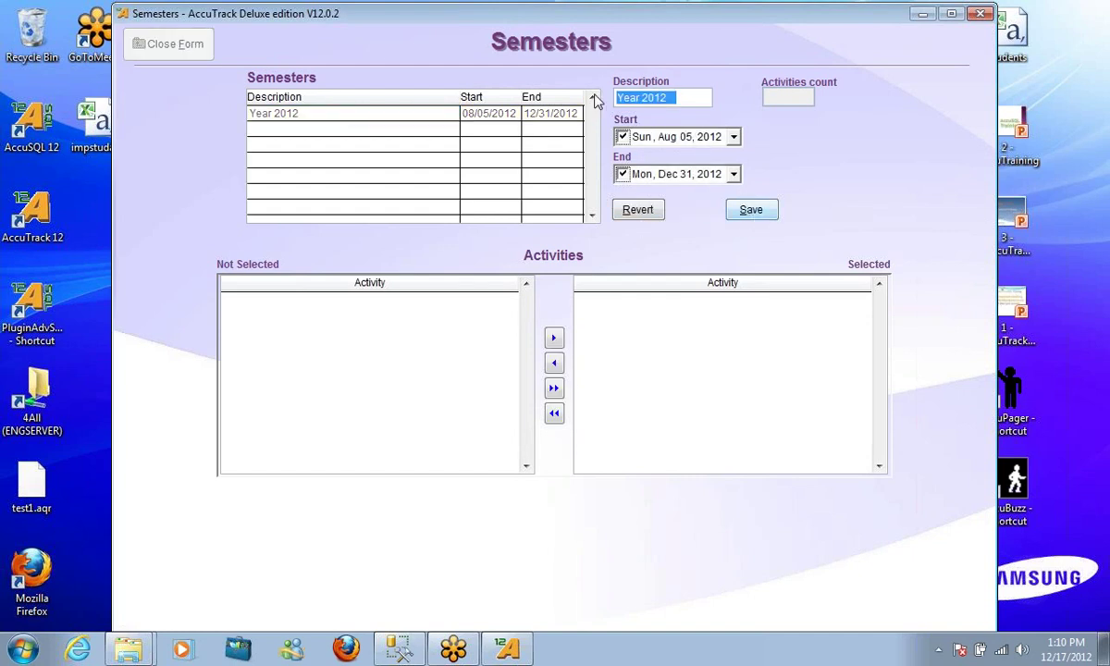
{"action": "type", "text": "Spring"}
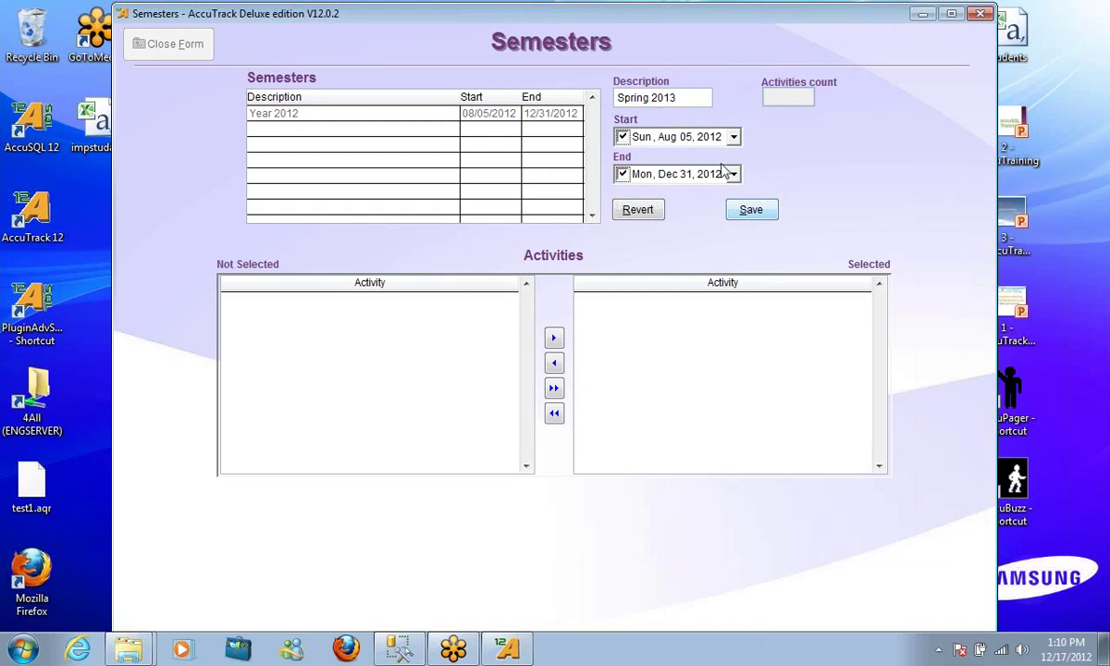
{"action": "left_click", "coordinate": [733, 137]}
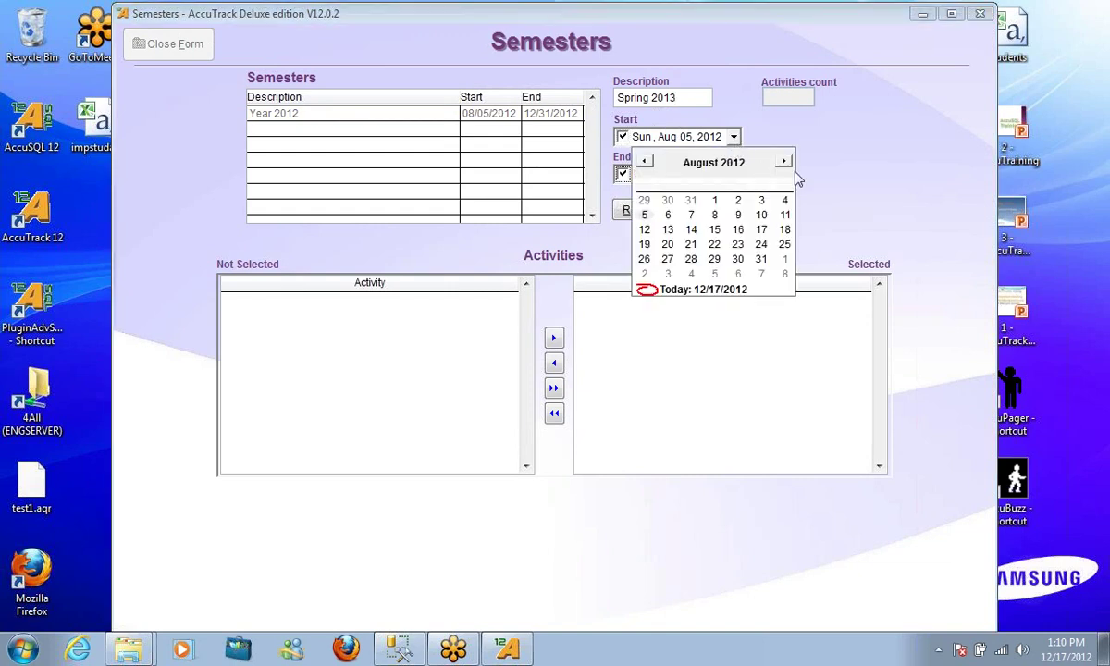
{"action": "left_click", "coordinate": [785, 162]}
{"action": "left_click", "coordinate": [785, 162]}
{"action": "left_click", "coordinate": [785, 163]}
{"action": "left_click", "coordinate": [784, 162]}
{"action": "left_click", "coordinate": [784, 163]}
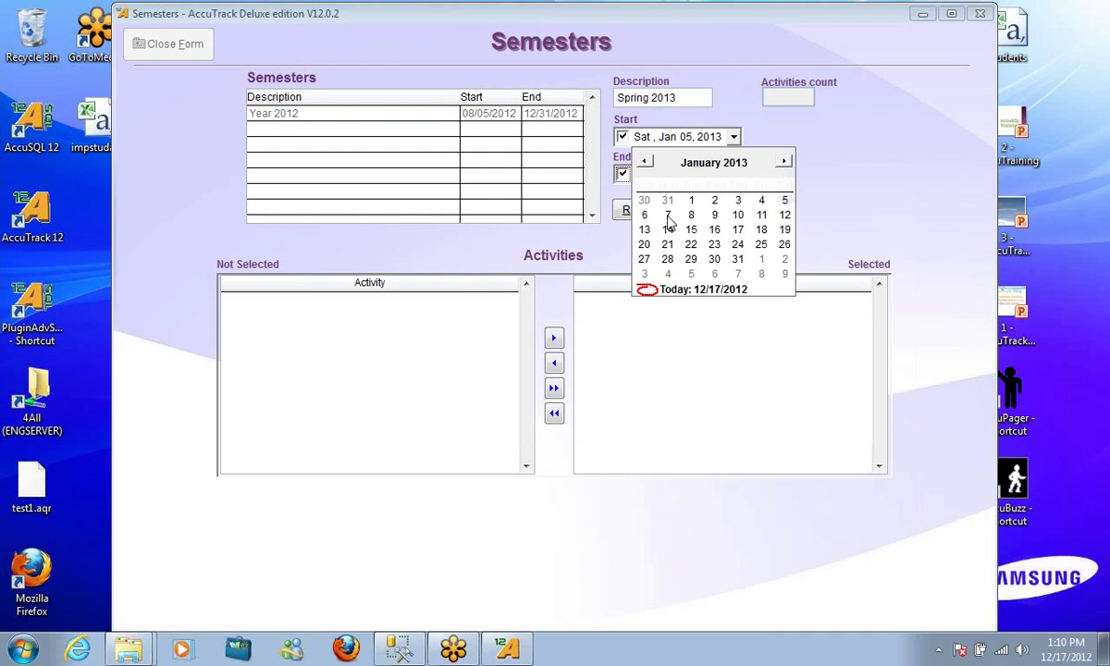
{"action": "left_click", "coordinate": [667, 215]}
Set the semester end date to 05/30/2013 and save it
{"action": "left_click", "coordinate": [733, 175]}
{"action": "left_click", "coordinate": [785, 200]}
{"action": "left_click", "coordinate": [785, 200]}
{"action": "left_click", "coordinate": [784, 200]}
{"action": "left_click", "coordinate": [785, 200]}
{"action": "left_click", "coordinate": [784, 199]}
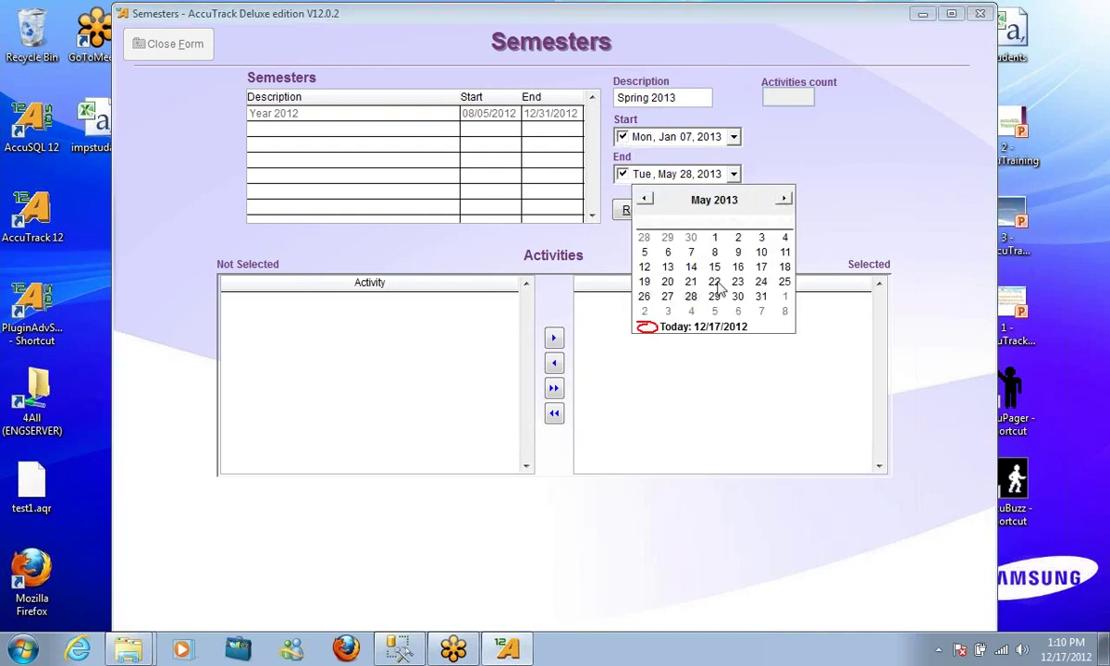
{"action": "left_click", "coordinate": [739, 296]}
{"action": "left_click", "coordinate": [754, 211]}
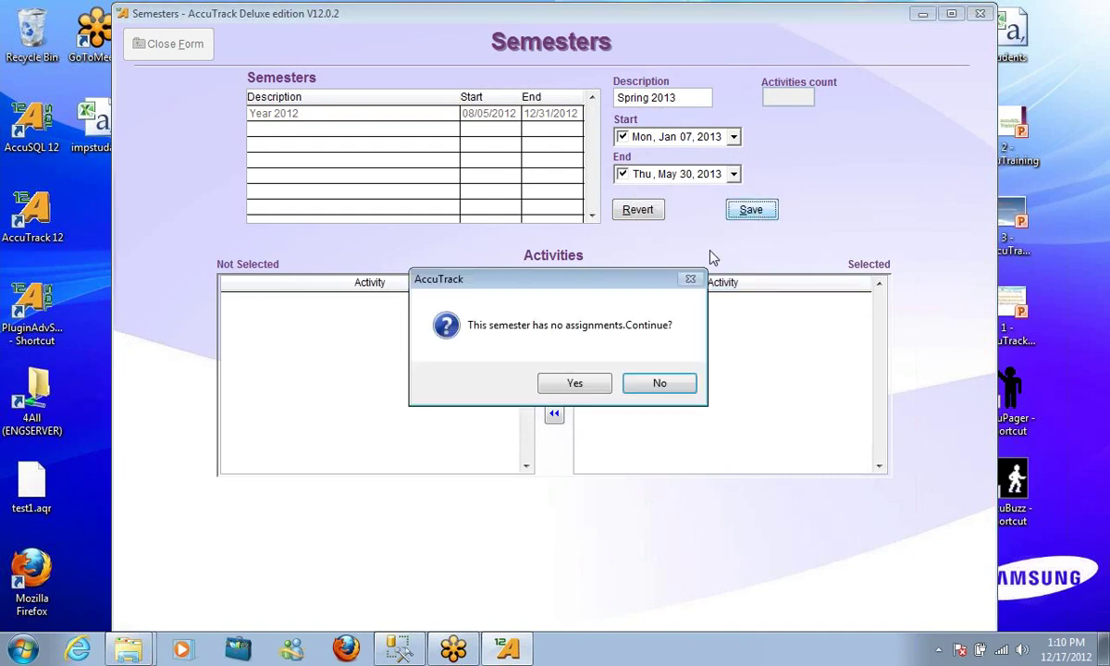
{"action": "left_click", "coordinate": [583, 385]}
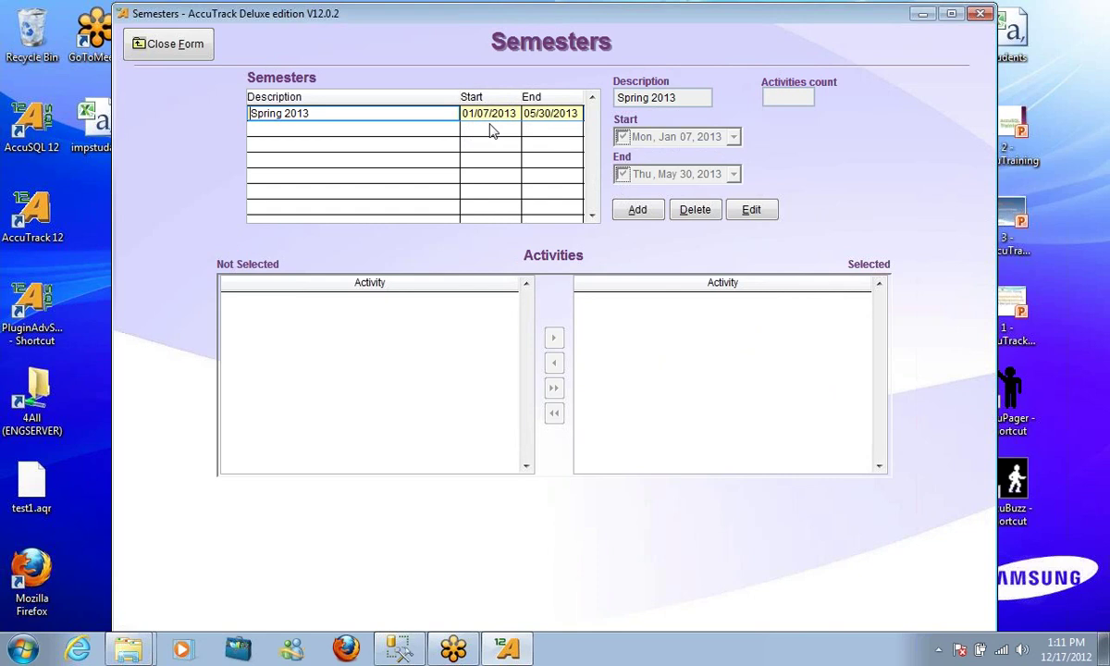
Close the Semesters form and quit AccuTrack
{"action": "left_click", "coordinate": [169, 44]}
{"action": "scroll", "coordinate": [490, 199], "scroll_direction": "down", "scroll_amount": 5}
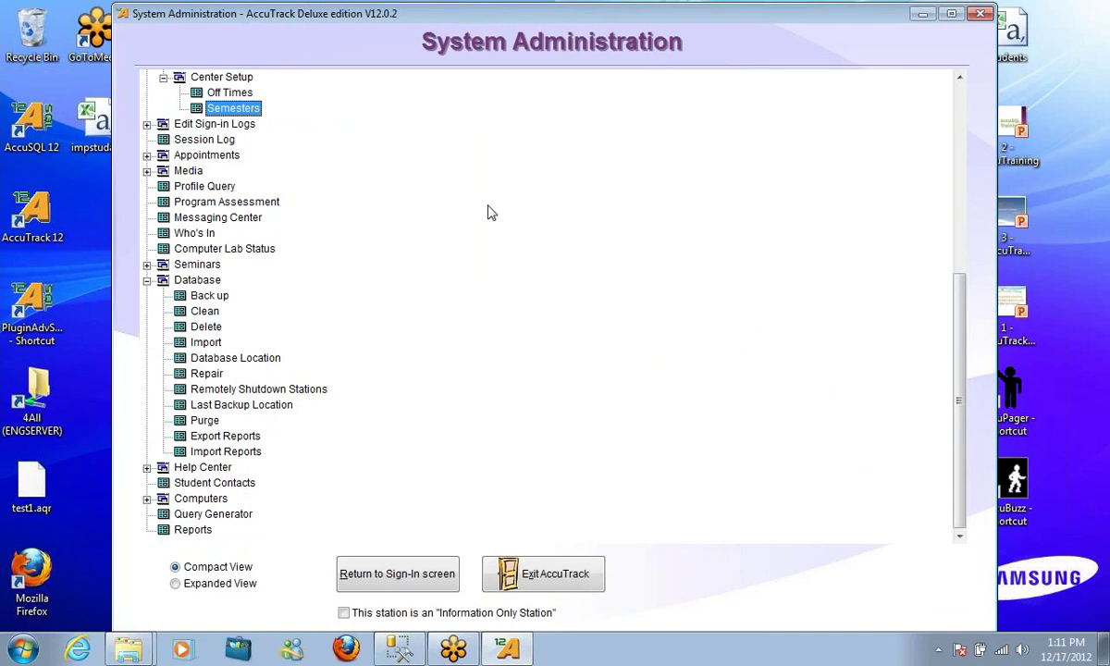
{"action": "scroll", "coordinate": [491, 212], "scroll_direction": "up", "scroll_amount": 2}
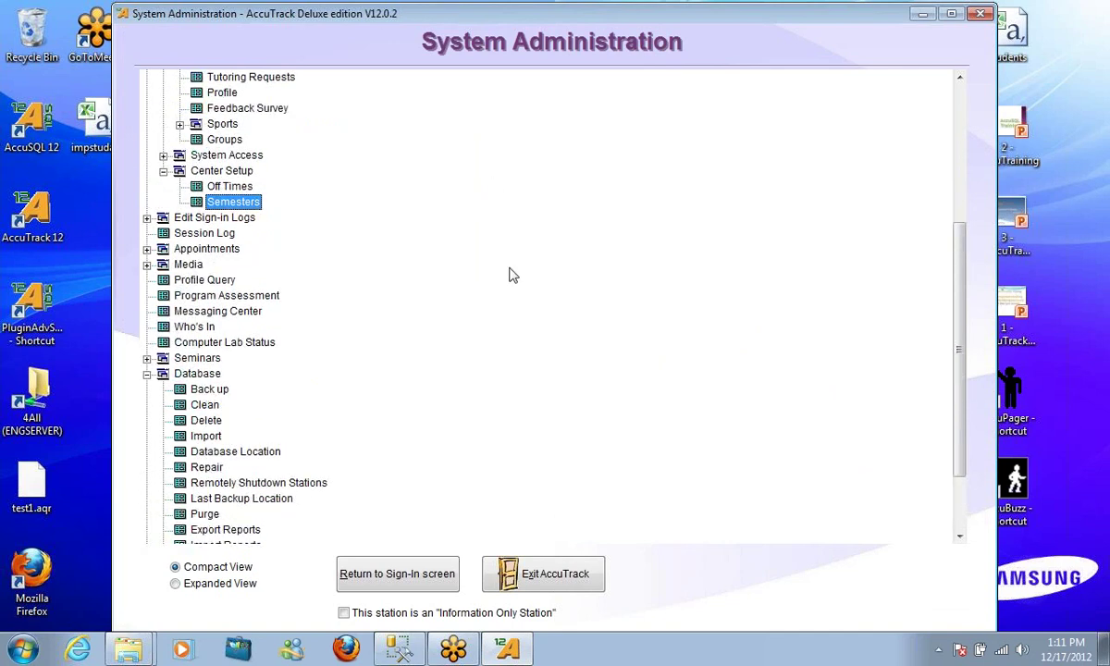
{"action": "left_click", "coordinate": [535, 574]}
Quit AccuTrack and duplicate the Fall2012 folder inside SampleDatabases
{"action": "left_click", "coordinate": [530, 387]}
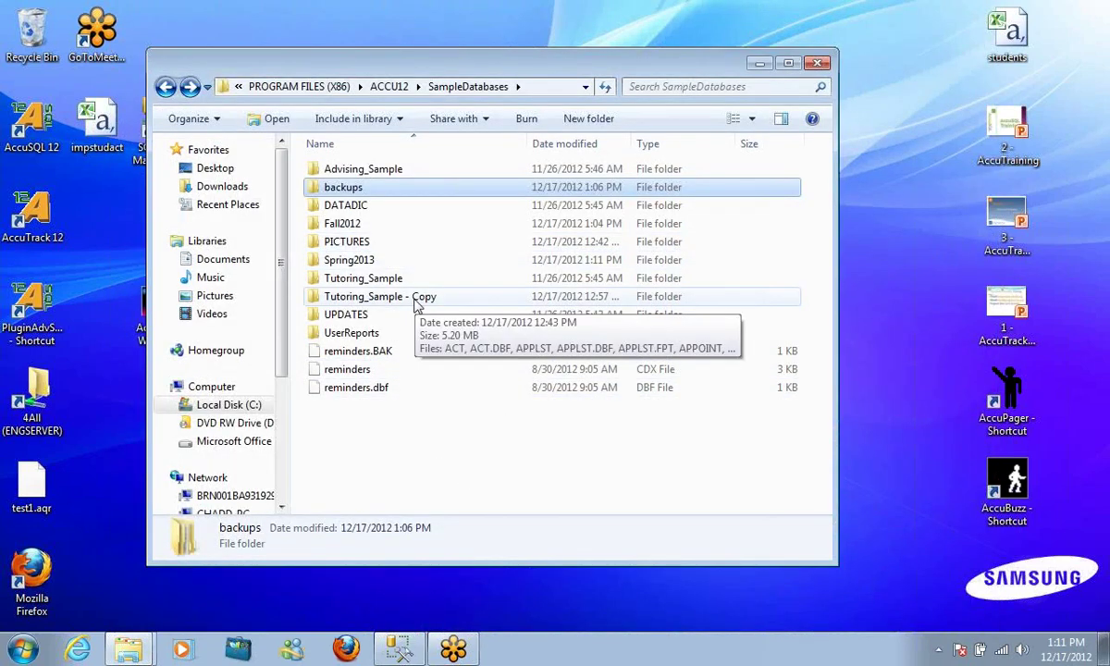
{"action": "left_click_drag", "start_coordinate": [375, 227], "coordinate": [435, 435]}
{"action": "right_click", "coordinate": [435, 435]}
{"action": "left_click", "coordinate": [632, 481]}
{"action": "left_click", "coordinate": [632, 481]}
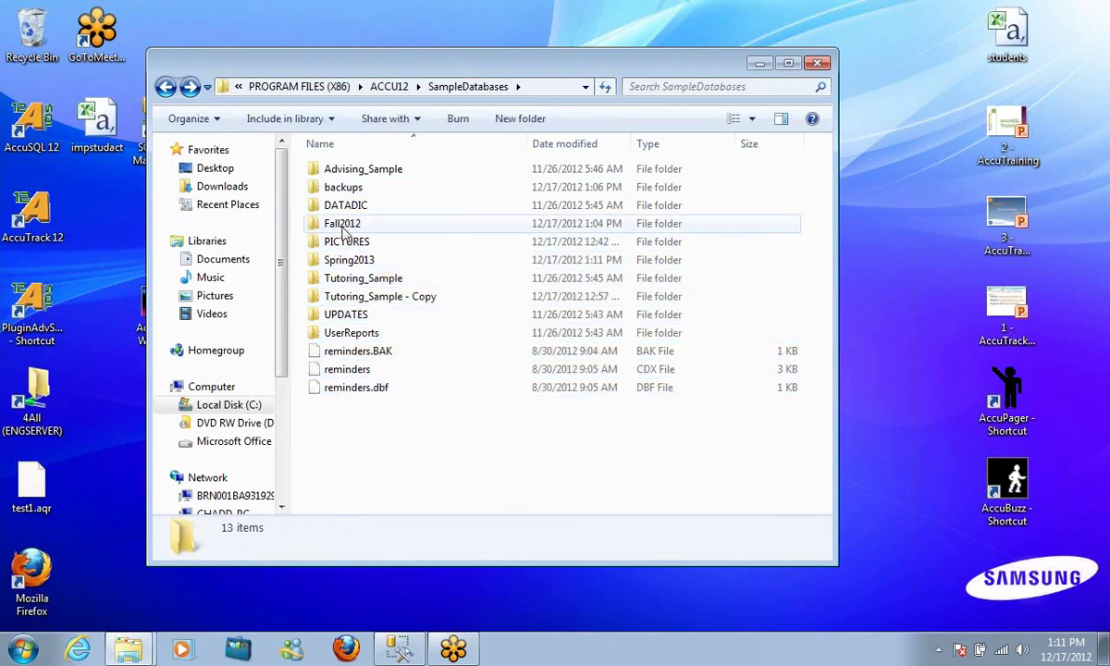
{"action": "left_click", "coordinate": [342, 223]}
{"action": "right_click", "coordinate": [344, 225]}
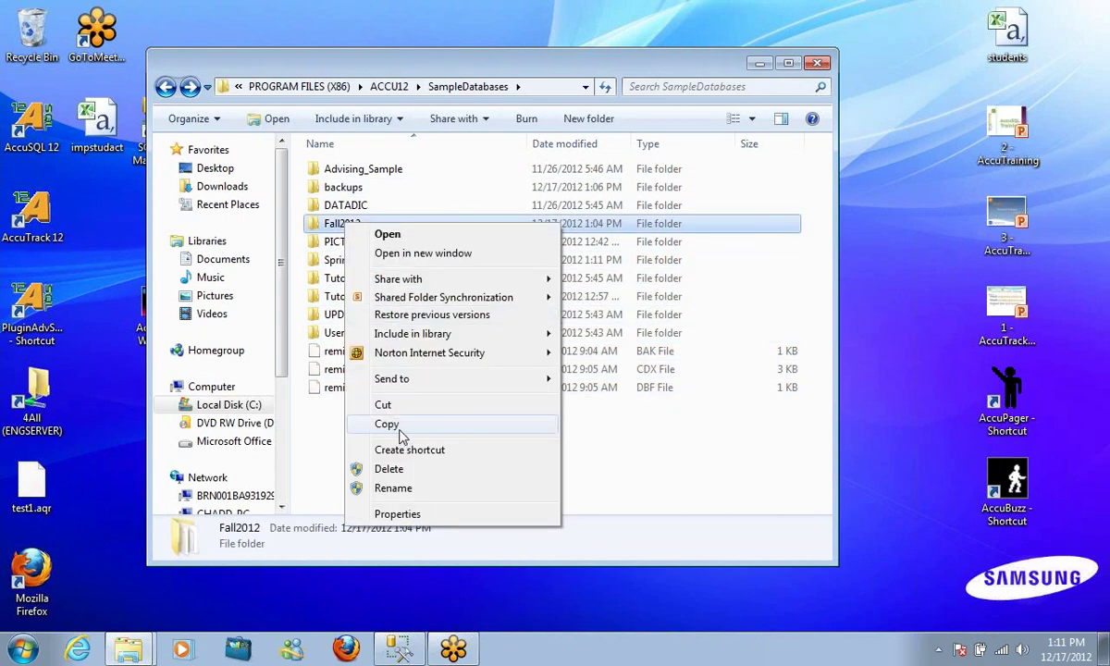
{"action": "left_click", "coordinate": [384, 424]}
{"action": "right_click", "coordinate": [464, 463]}
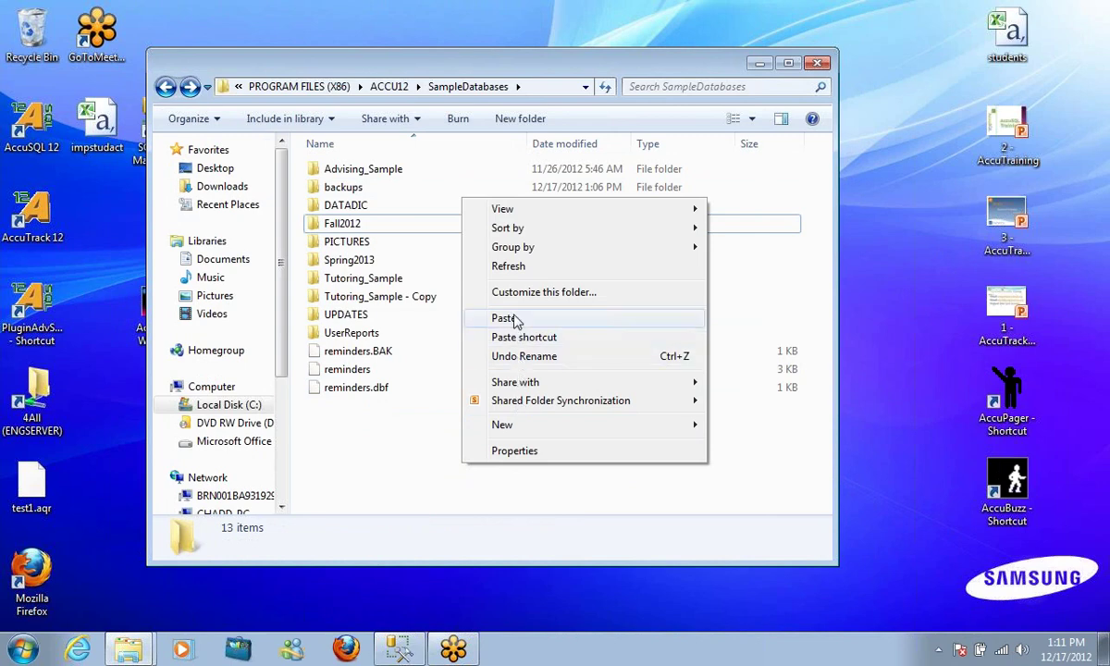
{"action": "left_click", "coordinate": [508, 317]}
{"action": "left_click", "coordinate": [514, 396]}
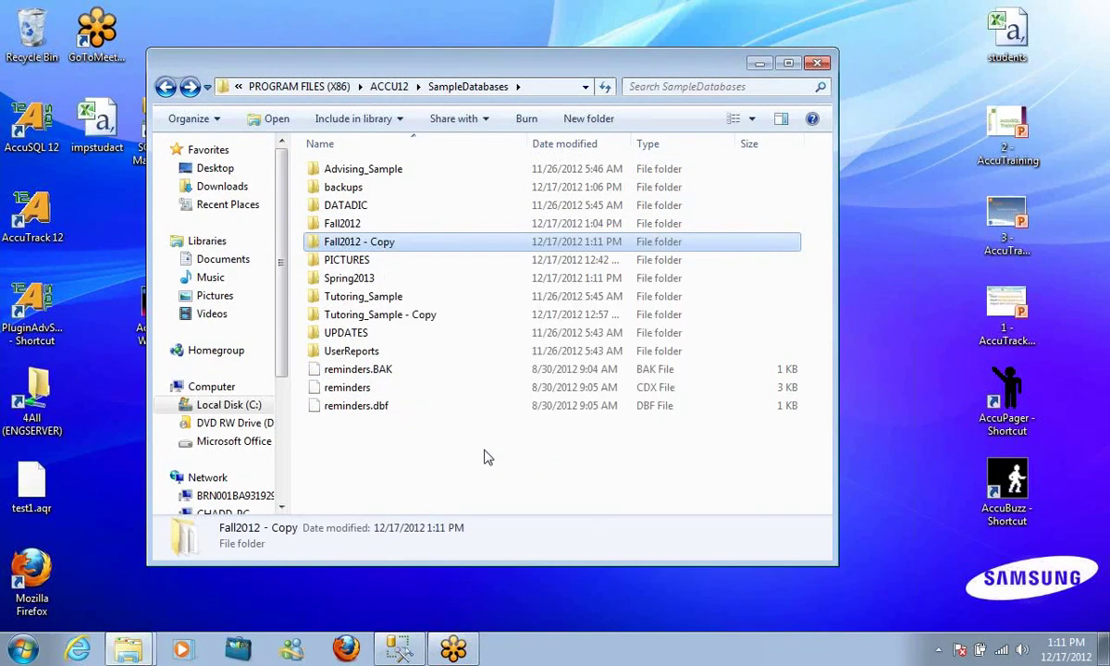
Rename the Tutoring_Sample - Copy folder to next2013
{"action": "left_click", "coordinate": [396, 315]}
{"action": "right_click", "coordinate": [398, 314]}
{"action": "left_click", "coordinate": [476, 594]}
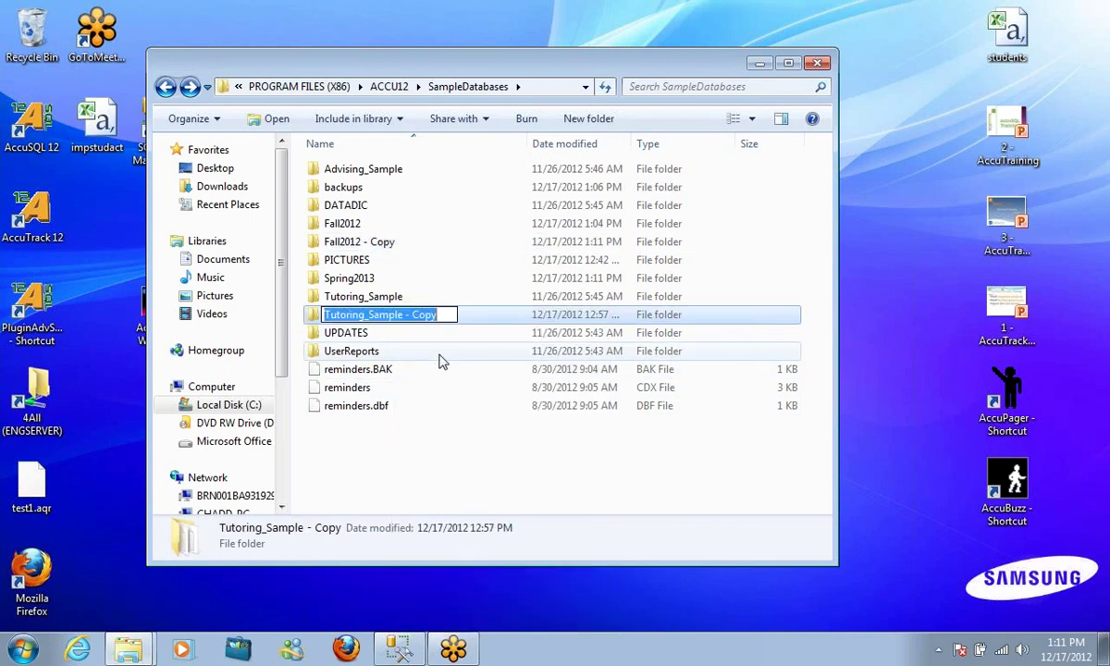
{"action": "type", "text": "nest2013"}
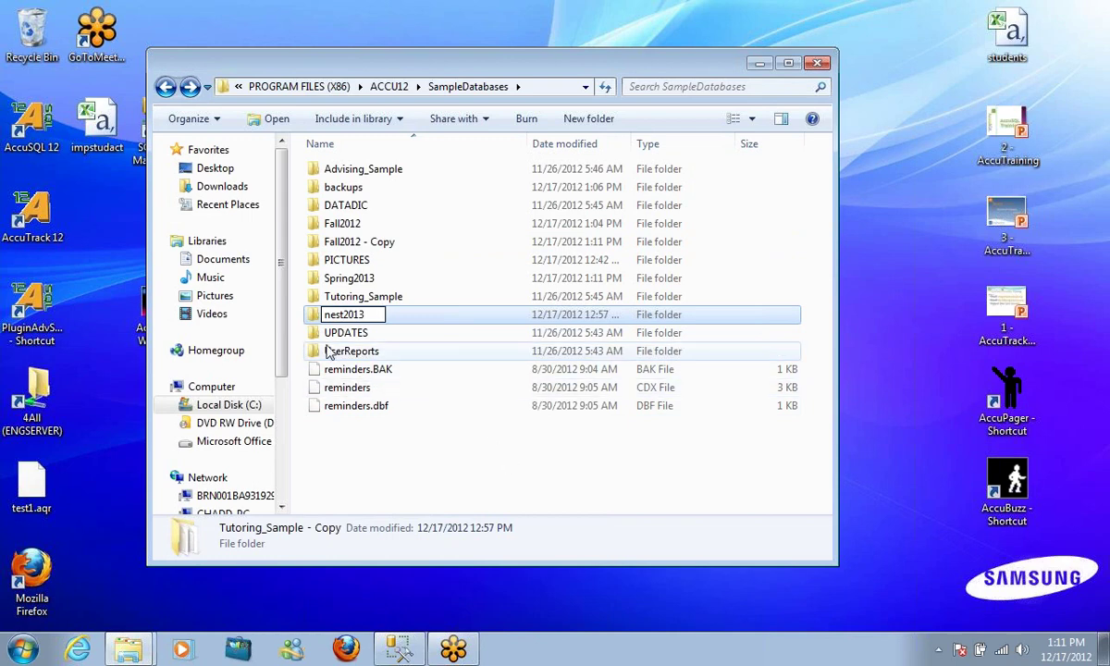
{"action": "left_click", "coordinate": [336, 314]}
{"action": "key", "text": "Right"}
{"action": "type", "text": "x"}
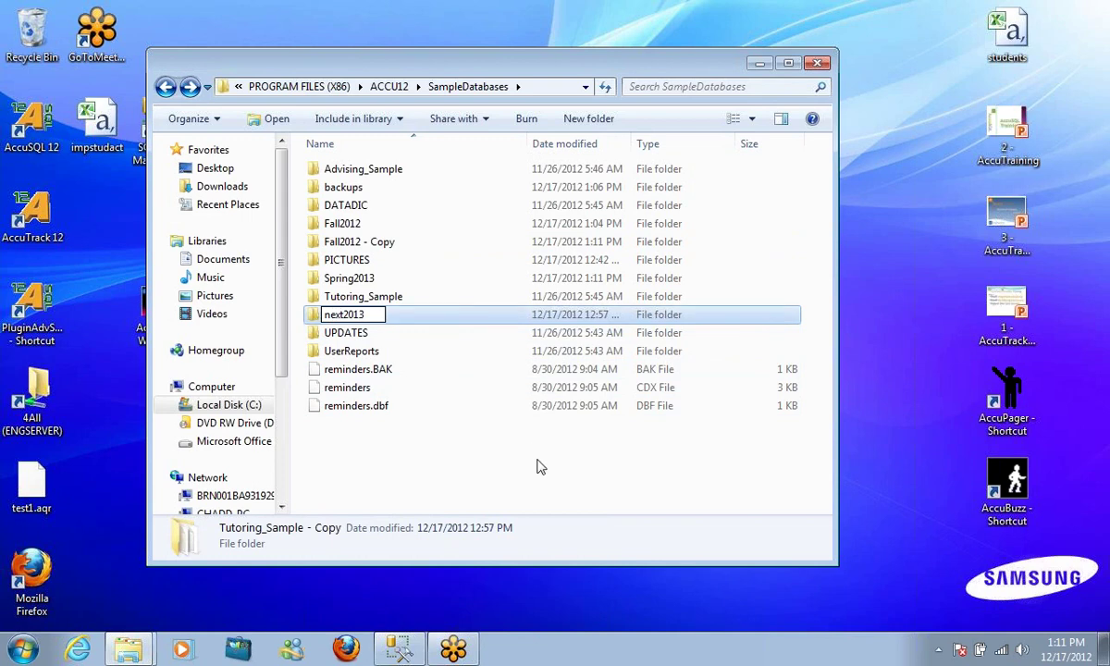
{"action": "left_click", "coordinate": [509, 463]}
Launch setdatapath from ACCU12 and pick SampleDatabases\next2013 as the data folder
{"action": "left_click", "coordinate": [166, 87]}
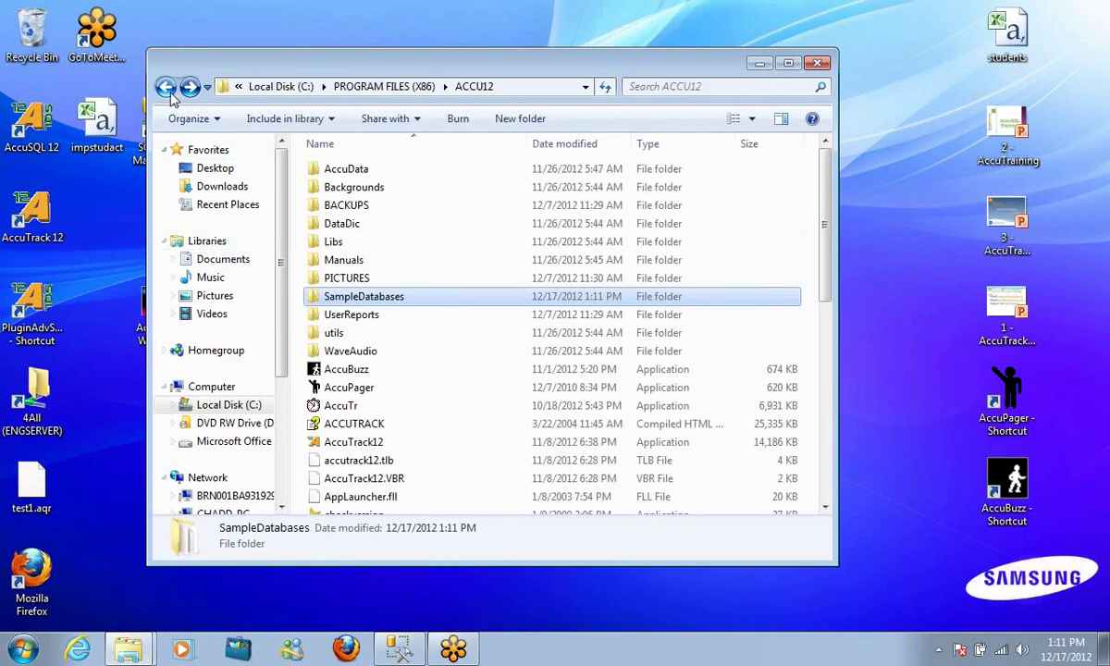
{"action": "scroll", "coordinate": [463, 407], "scroll_direction": "down", "scroll_amount": 4}
{"action": "scroll", "coordinate": [490, 422], "scroll_direction": "down", "scroll_amount": 4}
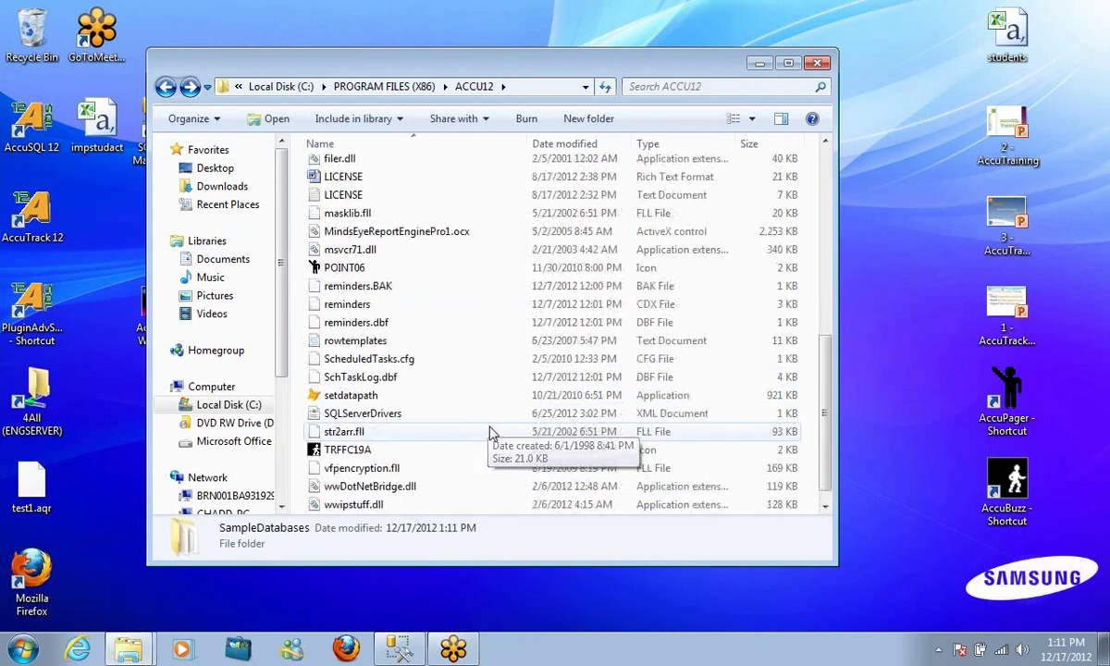
{"action": "double_click", "coordinate": [363, 392]}
{"action": "left_click", "coordinate": [61, 194]}
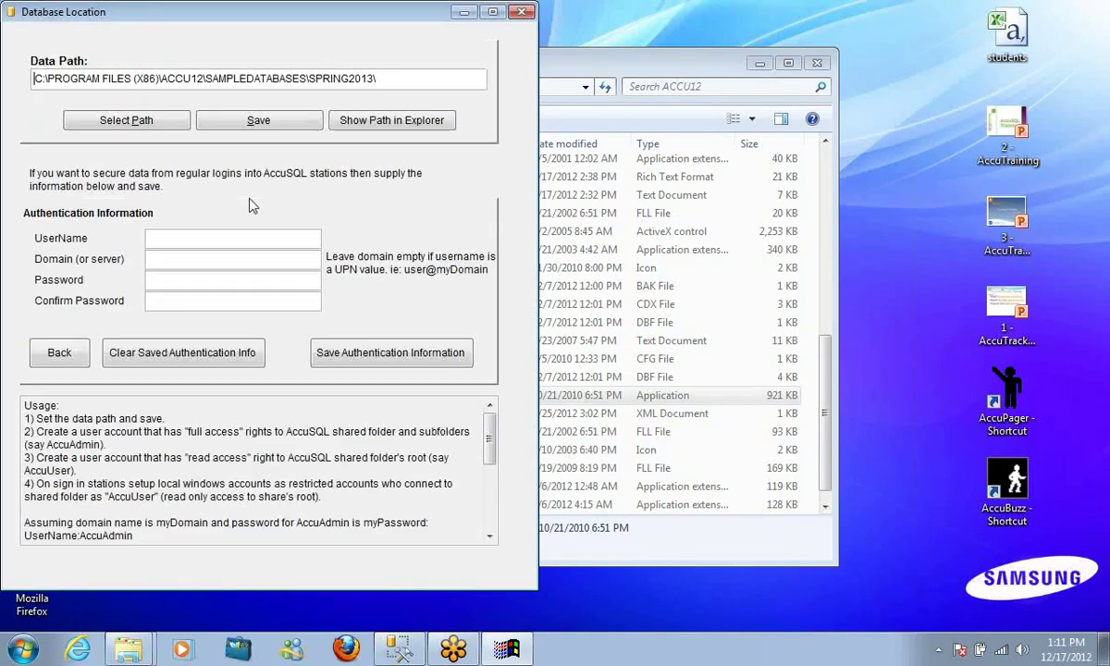
{"action": "left_click", "coordinate": [92, 117]}
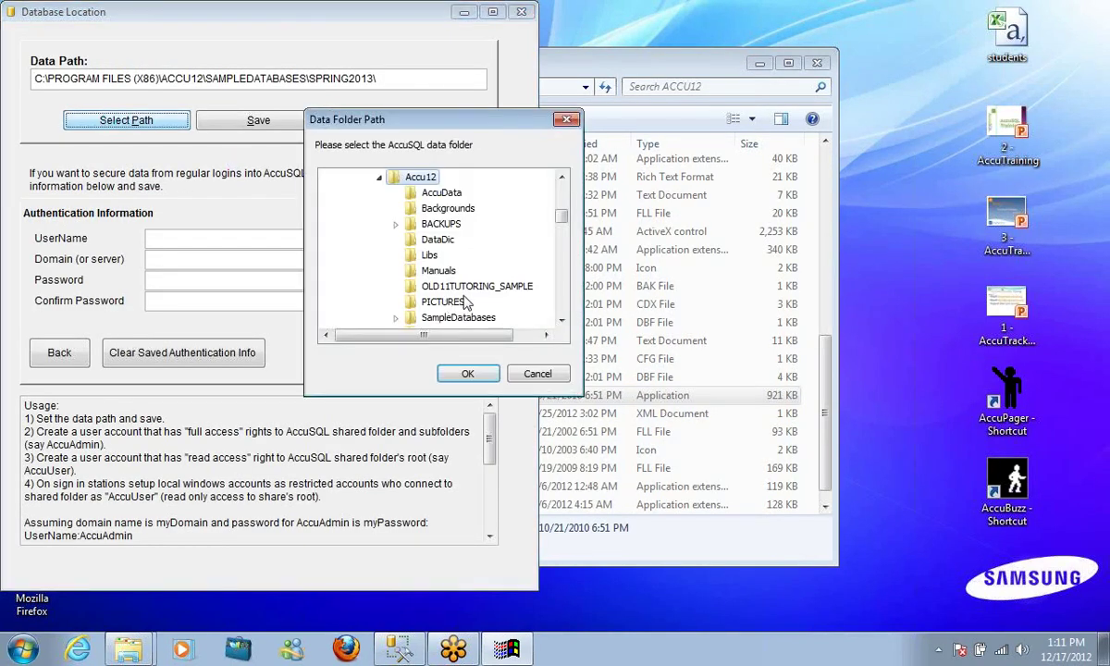
{"action": "left_click", "coordinate": [398, 317]}
{"action": "left_click", "coordinate": [453, 270]}
{"action": "left_click", "coordinate": [467, 373]}
Save the new data path, acknowledge the restart notice, and close the utility
{"action": "left_click", "coordinate": [250, 123]}
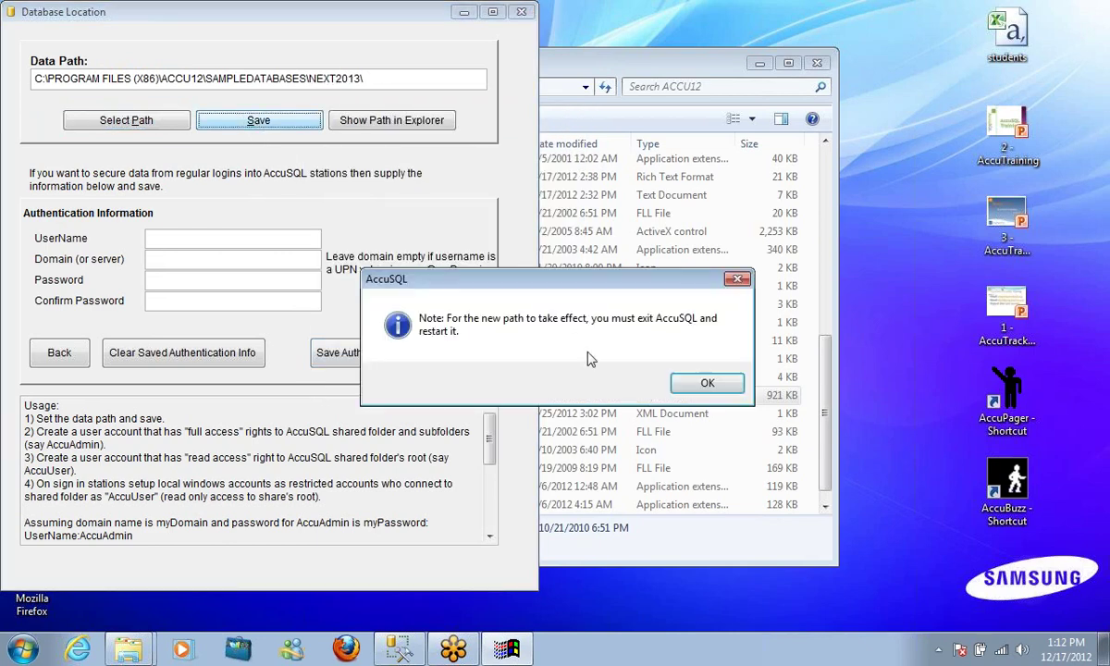
{"action": "left_click", "coordinate": [705, 379]}
{"action": "left_click_drag", "start_coordinate": [246, 9], "coordinate": [340, 32]}
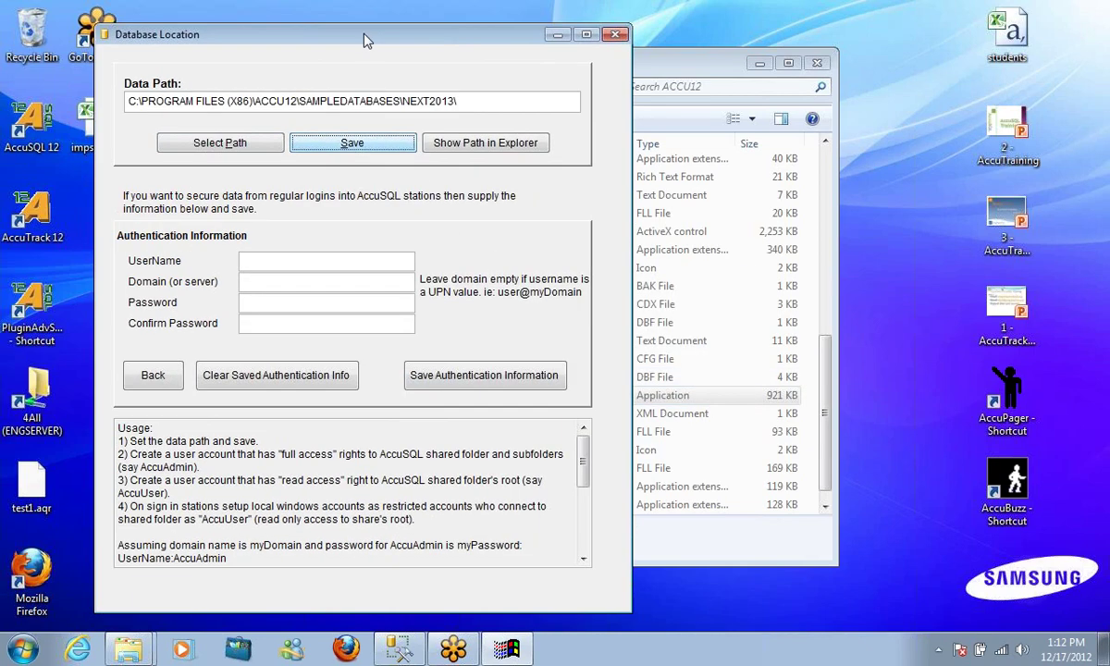
{"action": "left_click", "coordinate": [615, 34]}
{"action": "left_click", "coordinate": [165, 86]}
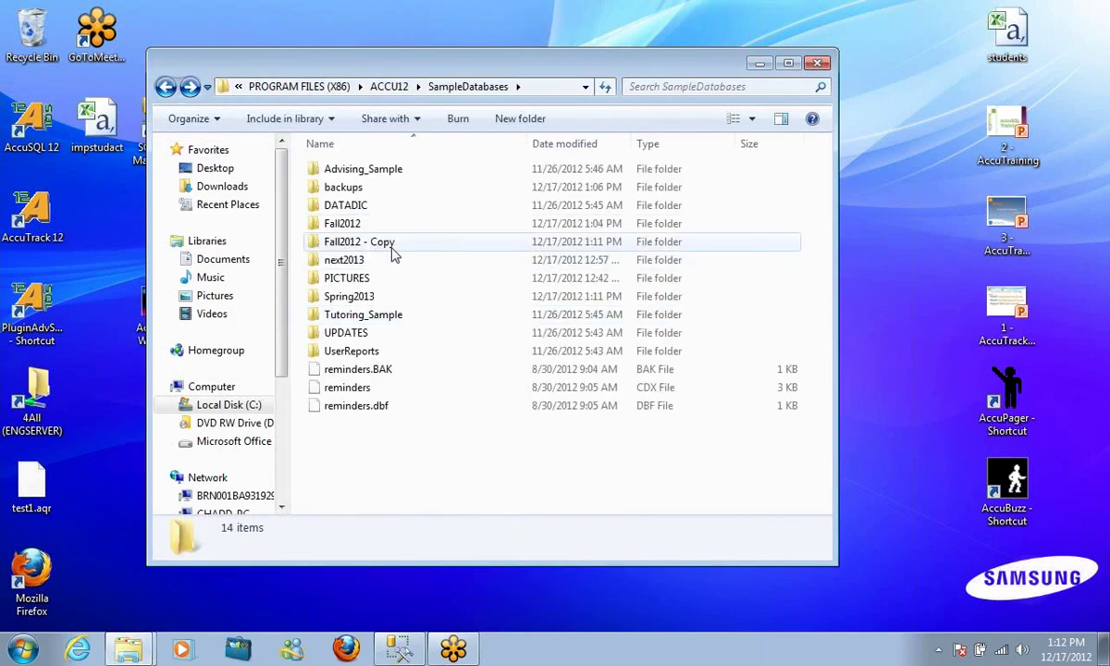
Launch AccuTrack12 from the ACCU12 folder and sign in with the administrator ID
{"action": "left_click", "coordinate": [165, 86]}
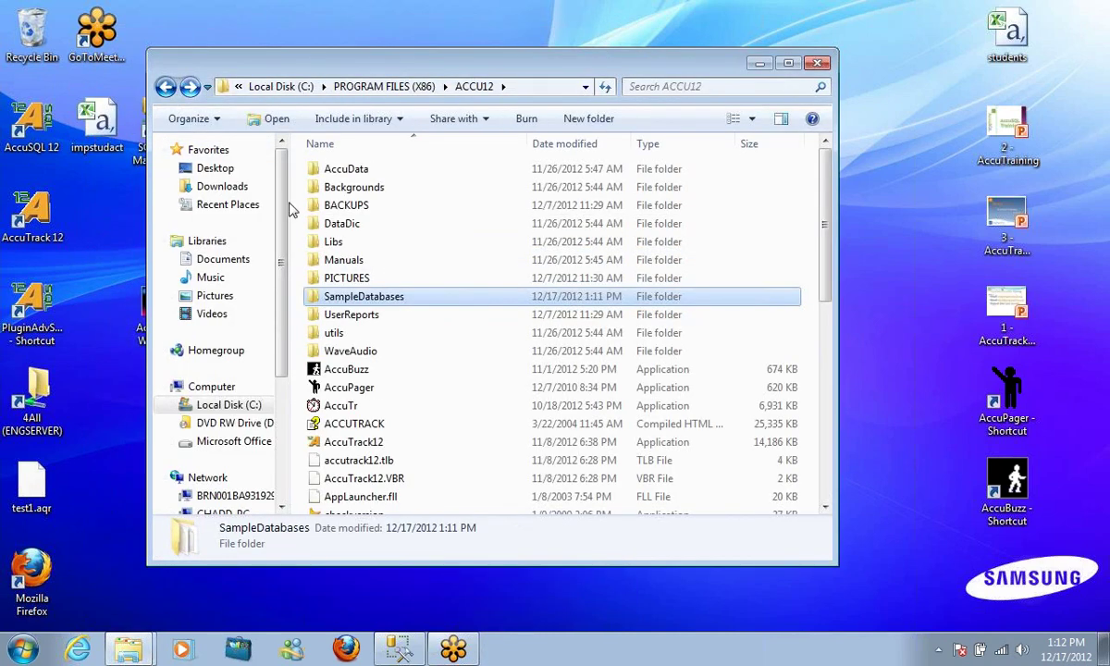
{"action": "scroll", "coordinate": [481, 356], "scroll_direction": "down", "scroll_amount": 2}
{"action": "left_click", "coordinate": [380, 339]}
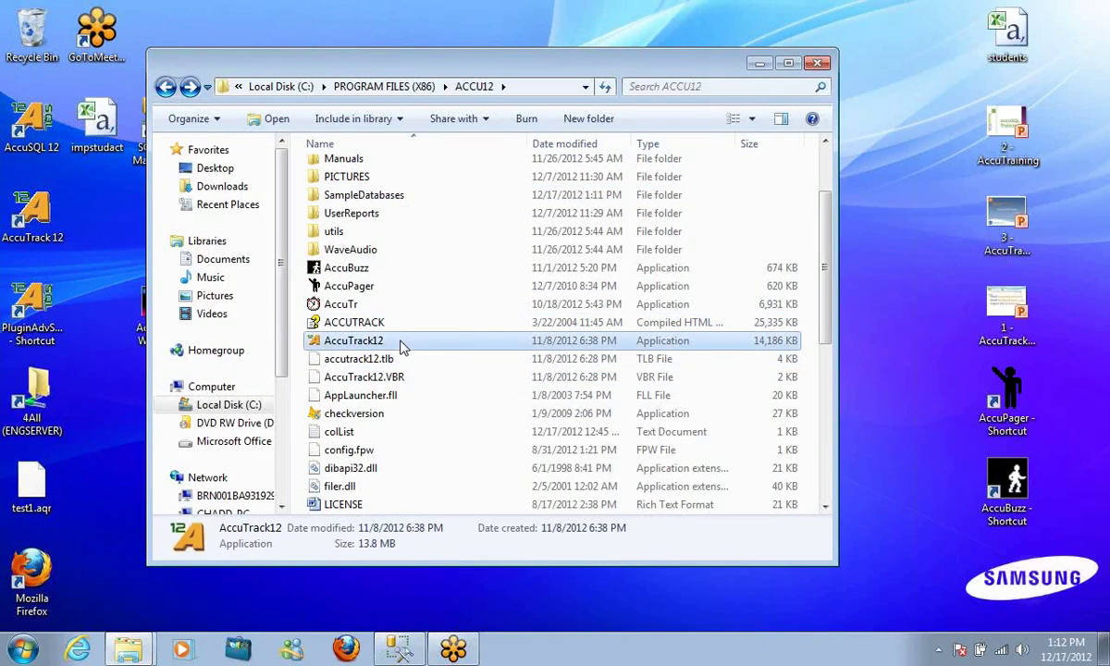
{"action": "key", "text": "Return"}
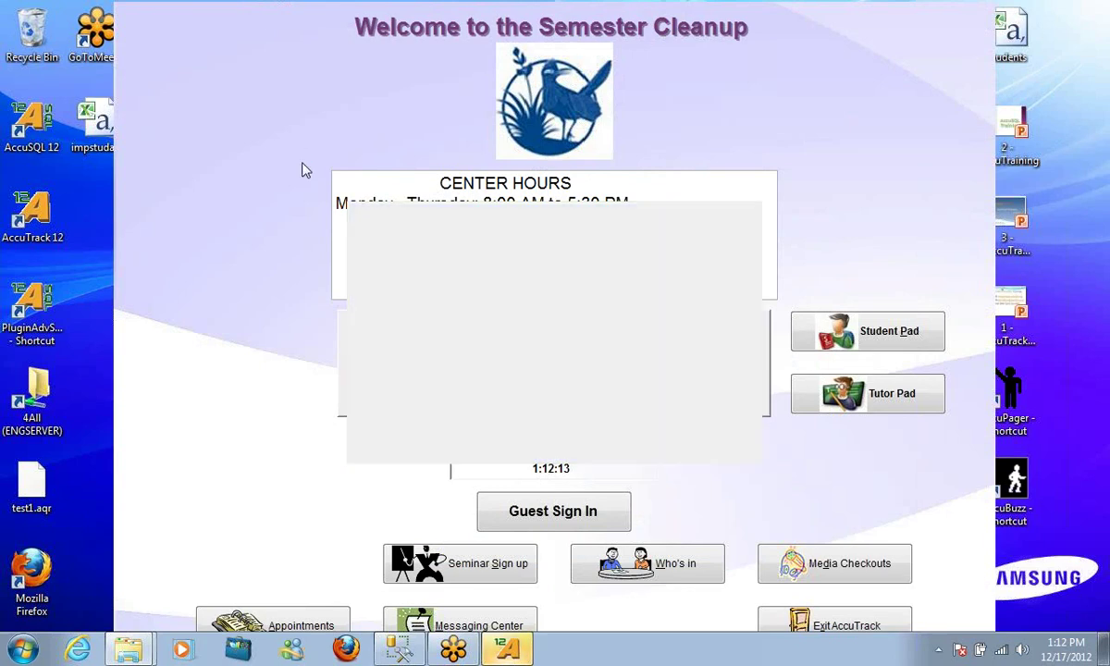
{"action": "left_click", "coordinate": [700, 403]}
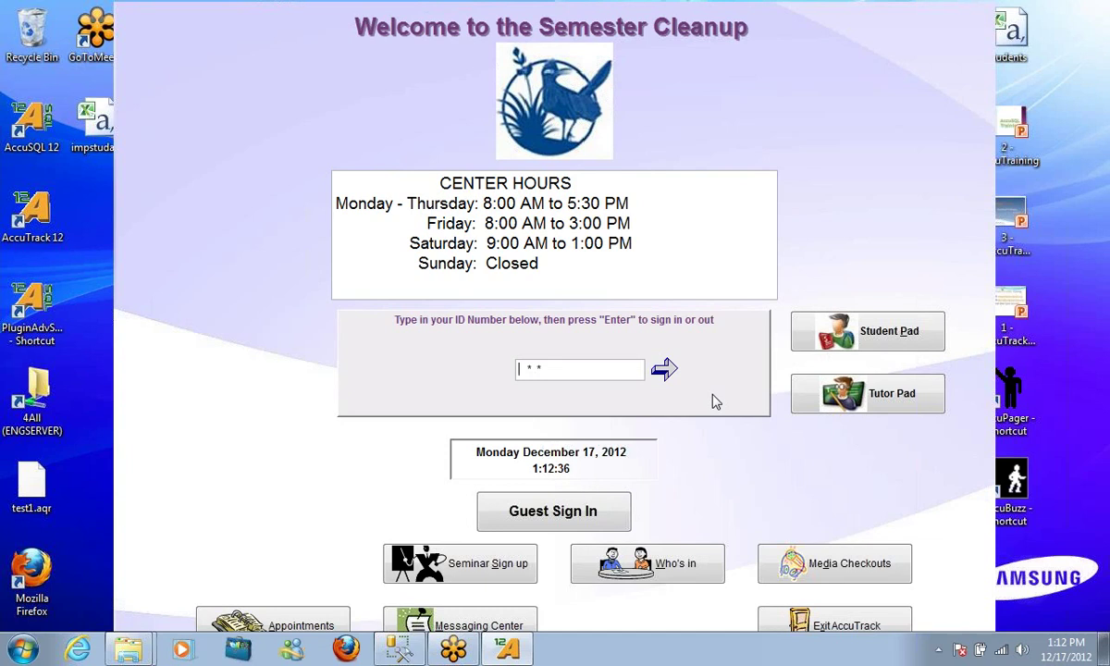
{"action": "type", "text": "***********"}
{"action": "key", "text": "Return"}
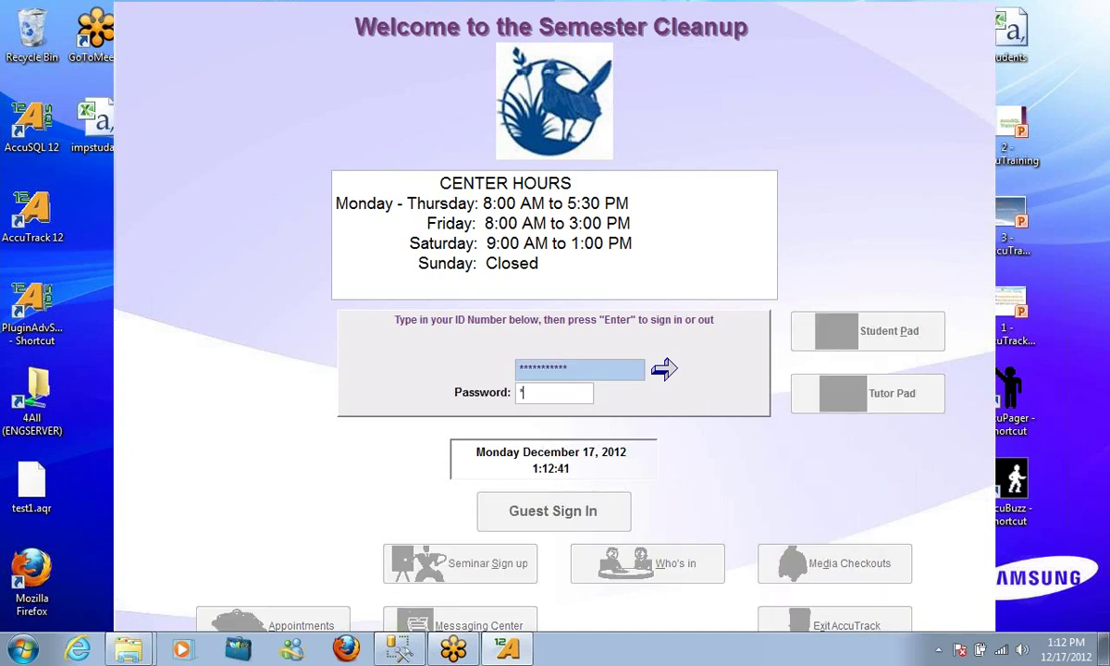
{"action": "key", "text": "Return"}
{"action": "left_click", "coordinate": [689, 438]}
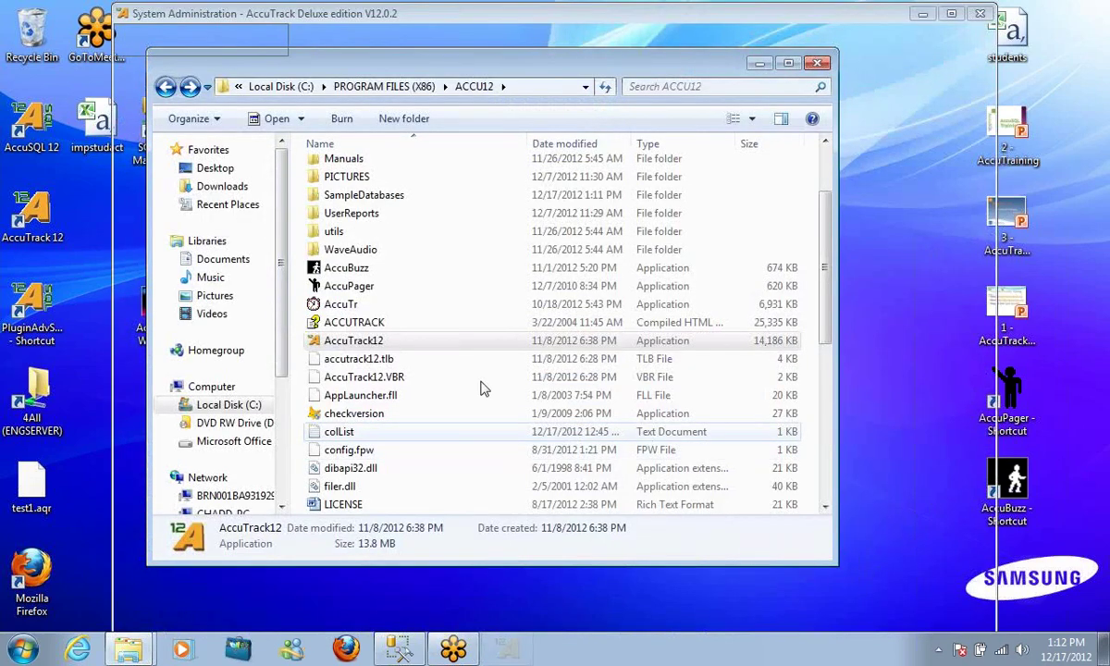
Check the Database Location path (SampleDatabases\NEXT2013) and close it unchanged
{"action": "left_click", "coordinate": [147, 265]}
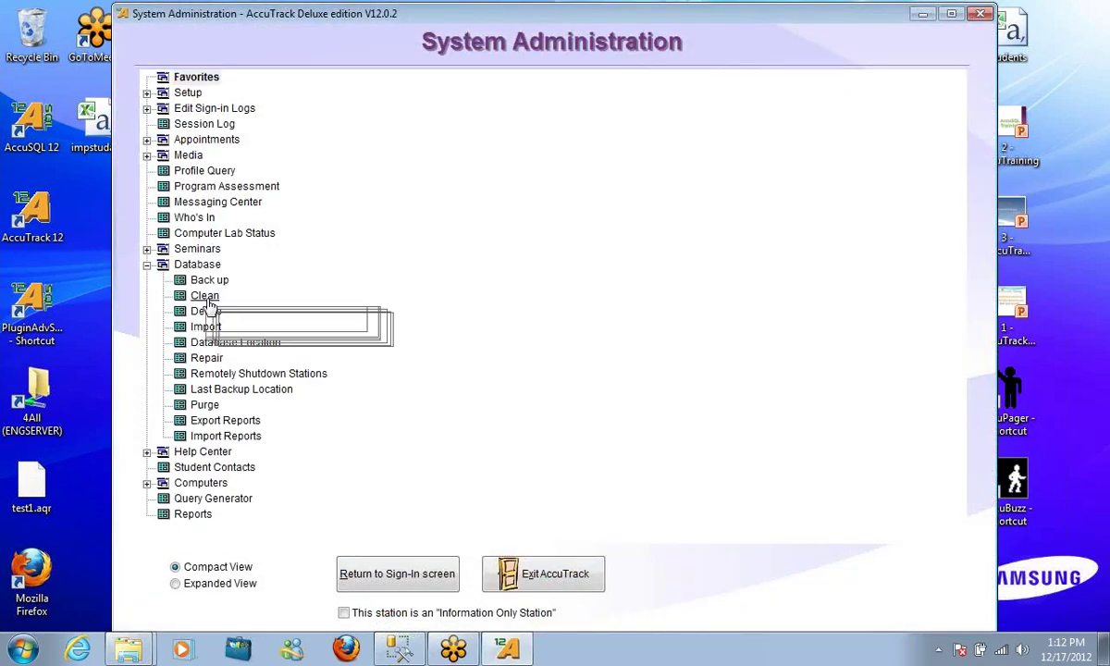
{"action": "left_click", "coordinate": [227, 342]}
{"action": "left_click", "coordinate": [392, 176]}
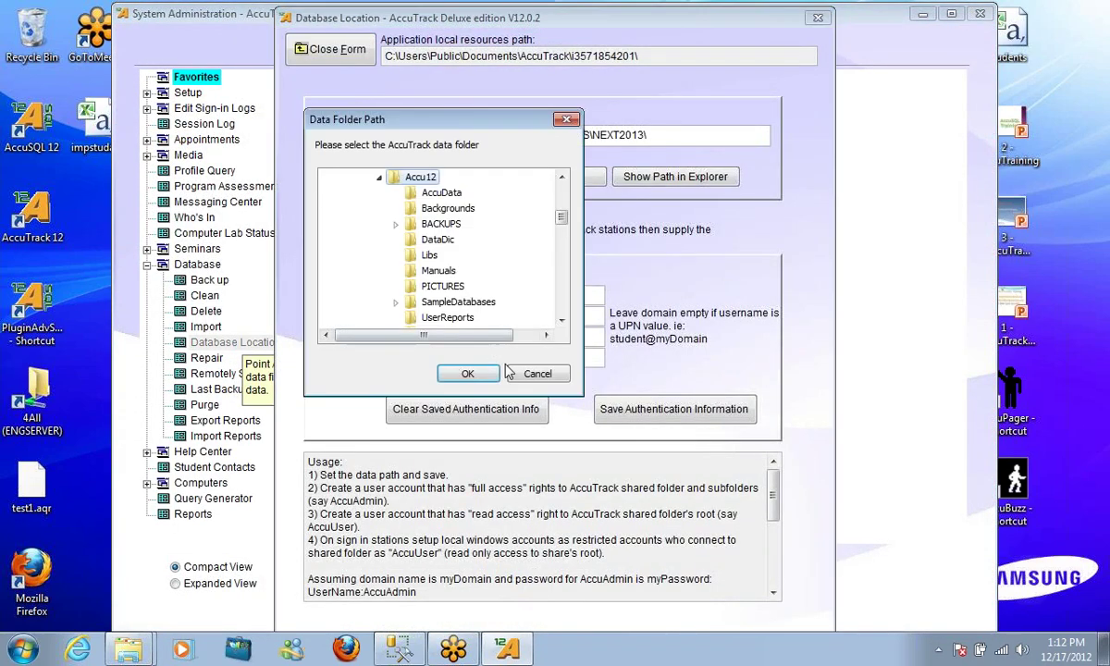
{"action": "left_click", "coordinate": [407, 304]}
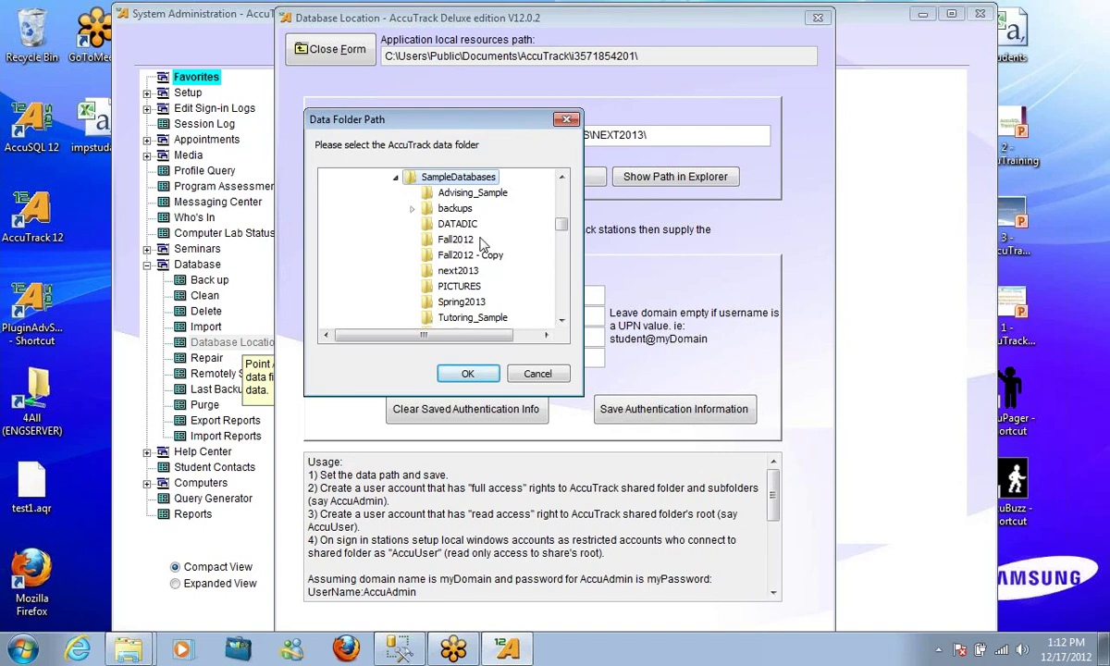
{"action": "left_click", "coordinate": [550, 372]}
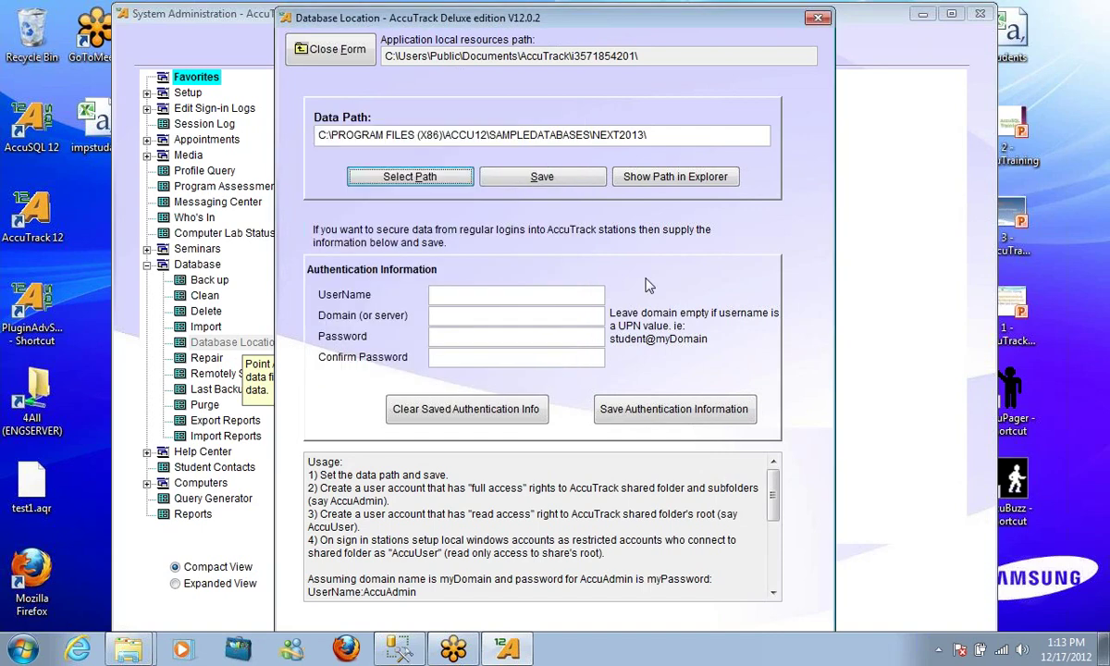
{"action": "left_click", "coordinate": [301, 55]}
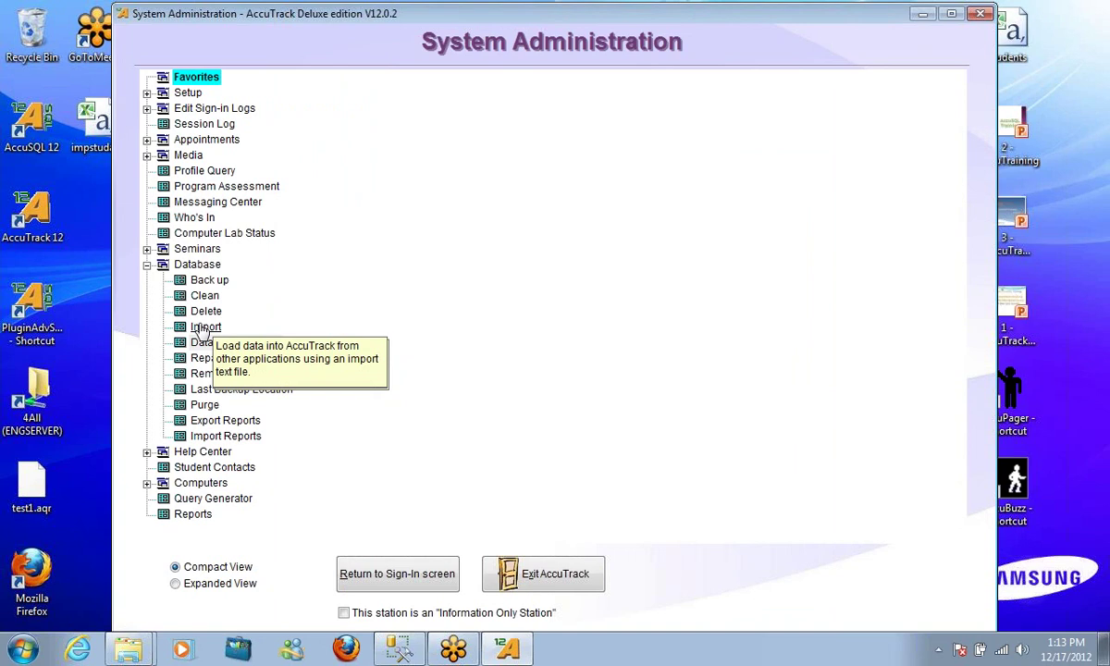
Start a text file import and select impstudact.csv using the All Files filter
{"action": "double_click", "coordinate": [202, 330]}
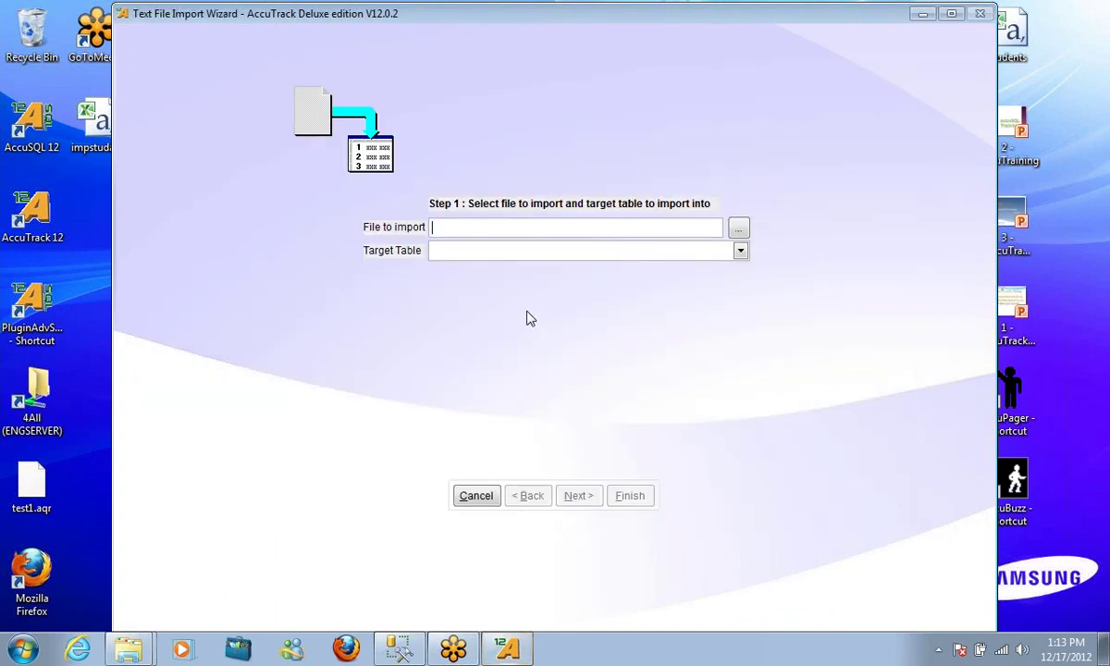
{"action": "left_click", "coordinate": [739, 229]}
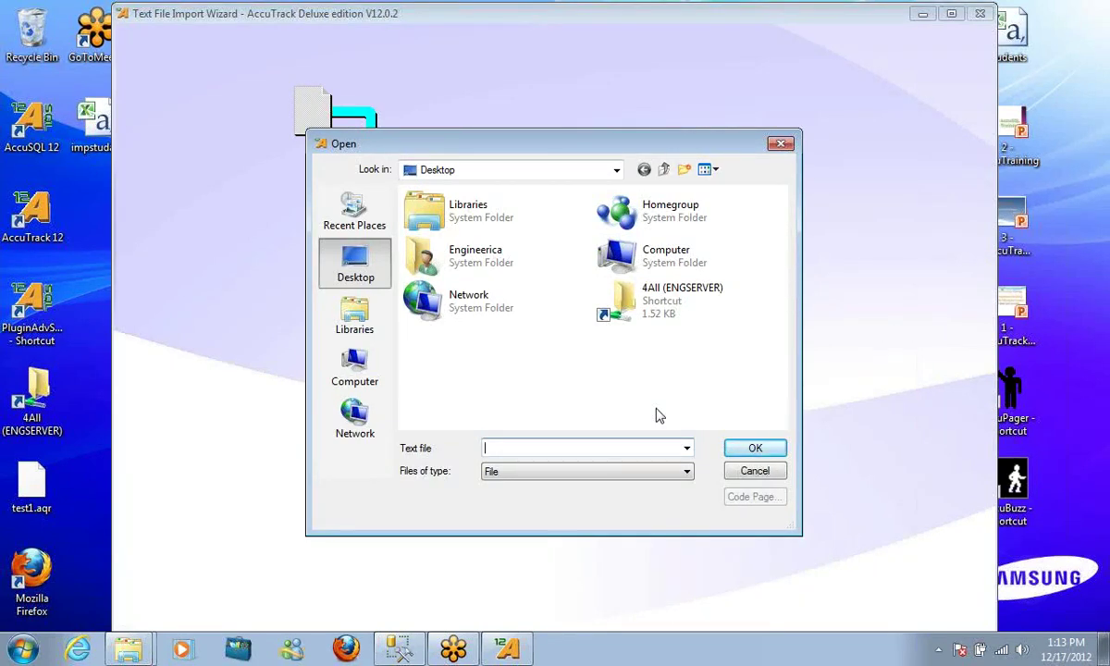
{"action": "left_click", "coordinate": [583, 473]}
{"action": "left_click", "coordinate": [574, 485]}
{"action": "left_click", "coordinate": [565, 473]}
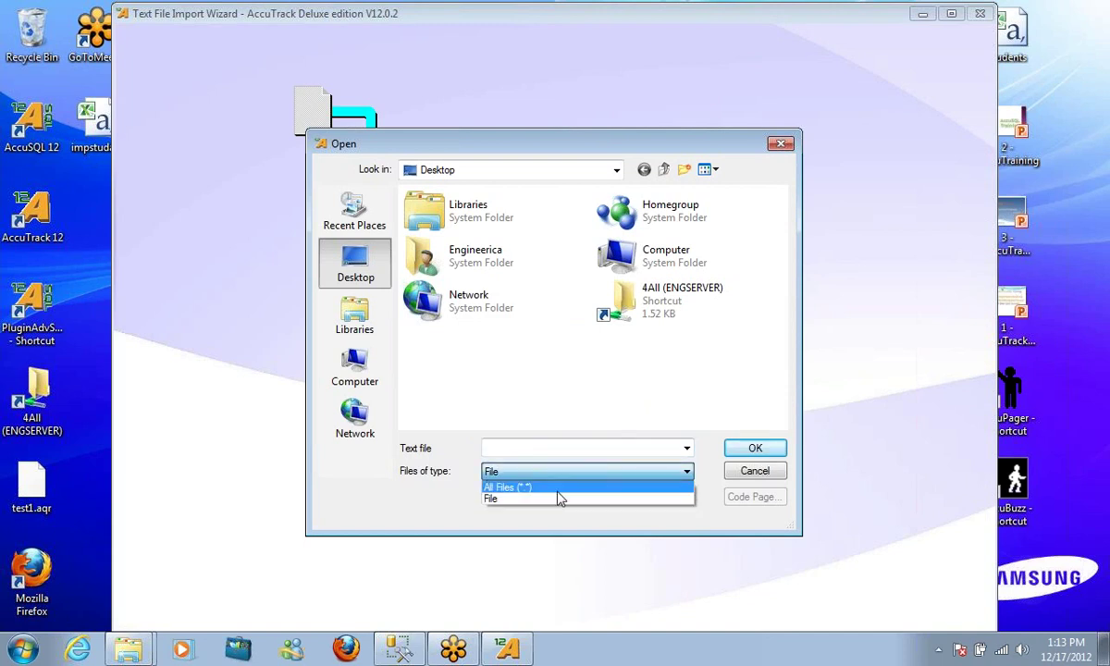
{"action": "left_click", "coordinate": [555, 488]}
{"action": "left_click_drag", "start_coordinate": [780, 223], "coordinate": [760, 384]}
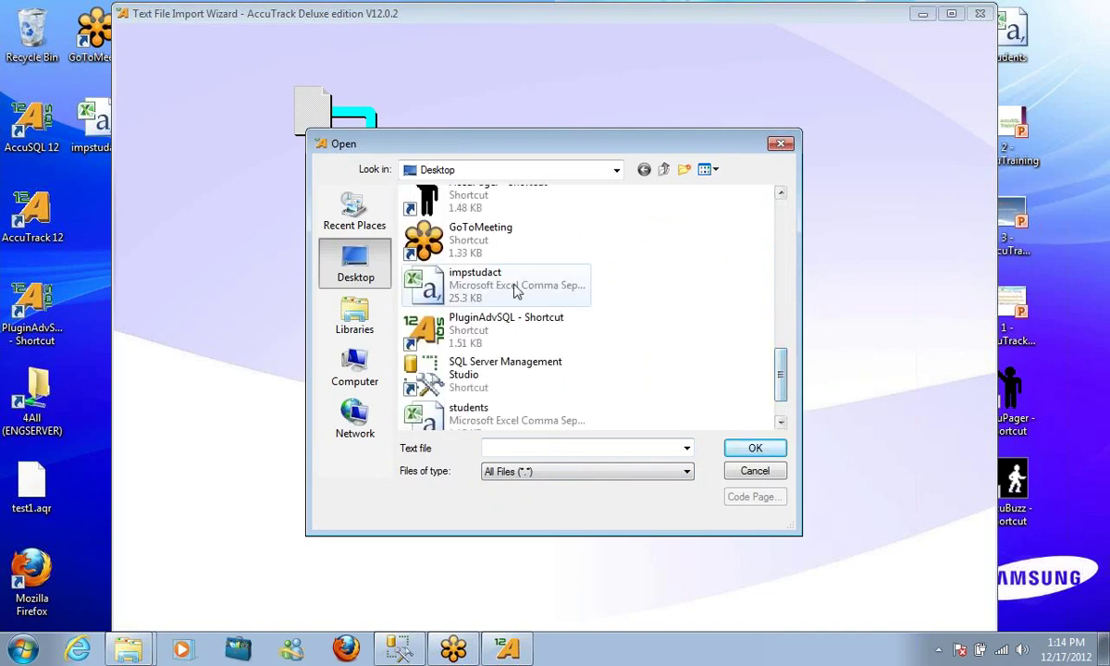
{"action": "left_click", "coordinate": [487, 290]}
{"action": "left_click", "coordinate": [749, 448]}
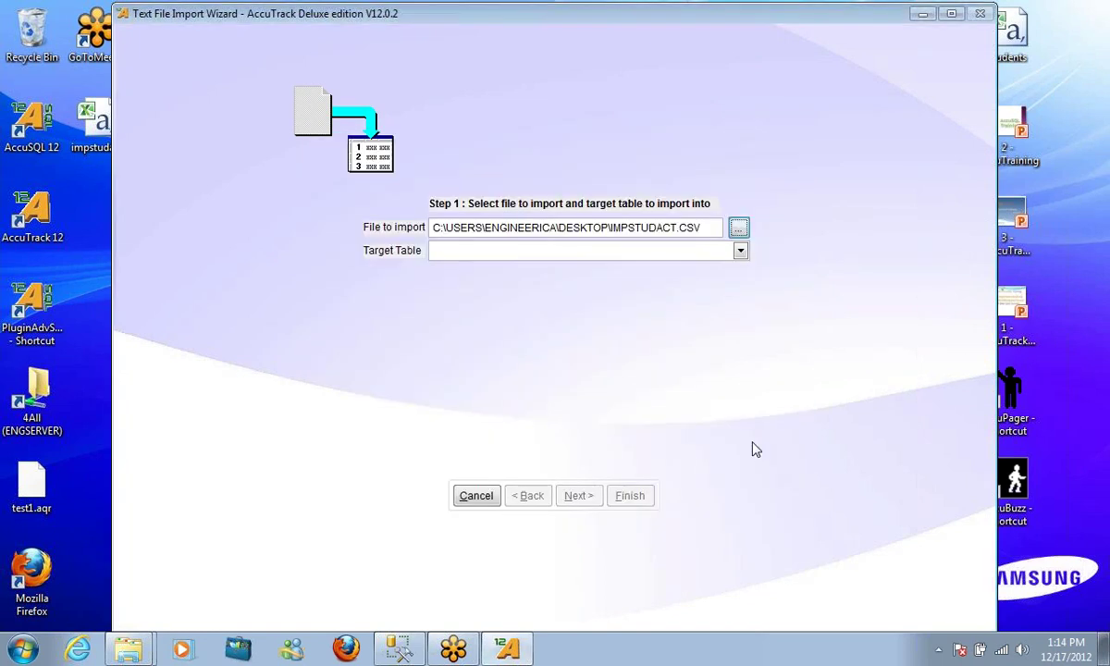
Set Student Registration as target table, cancel the import, and open the Delete form
{"action": "left_click", "coordinate": [663, 251]}
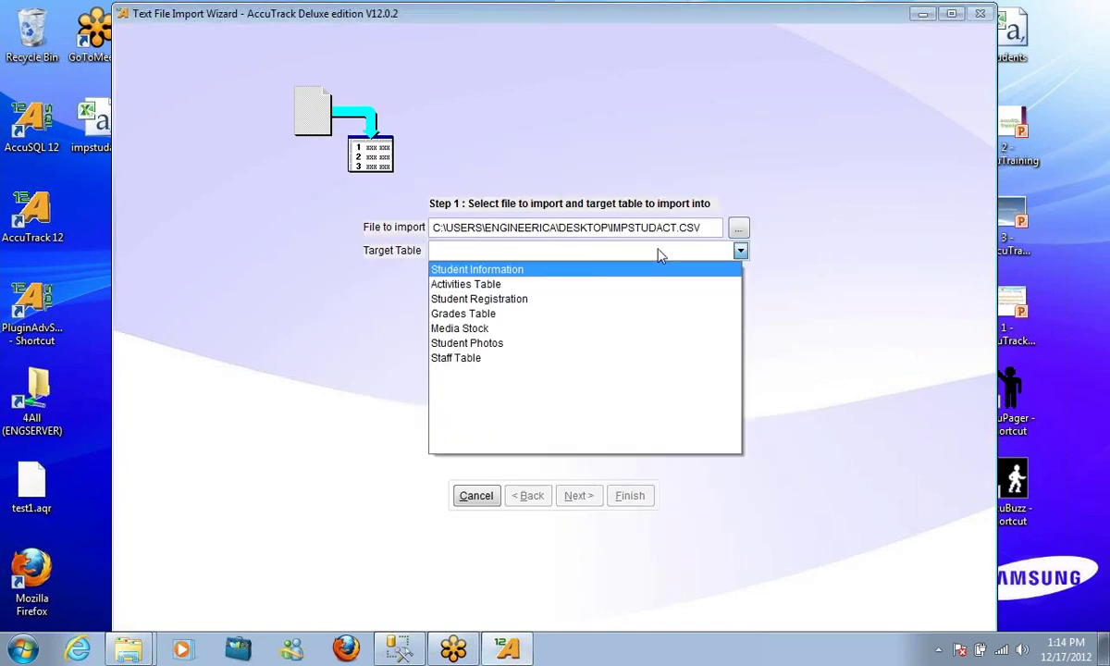
{"action": "left_click", "coordinate": [583, 298]}
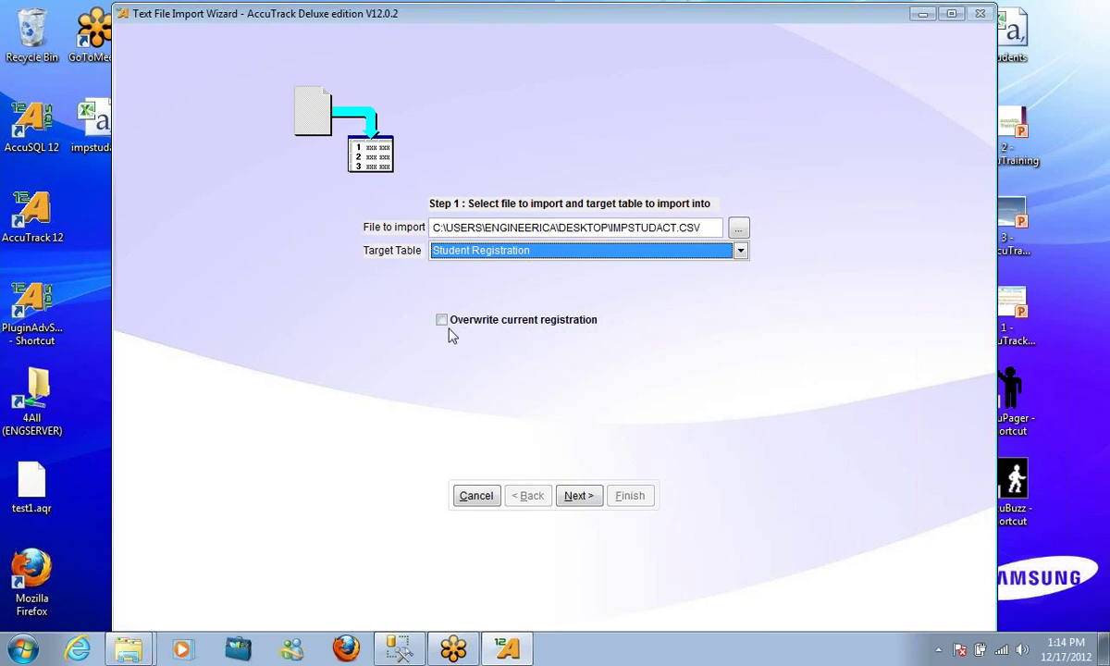
{"action": "left_click", "coordinate": [463, 496]}
{"action": "left_click", "coordinate": [209, 312]}
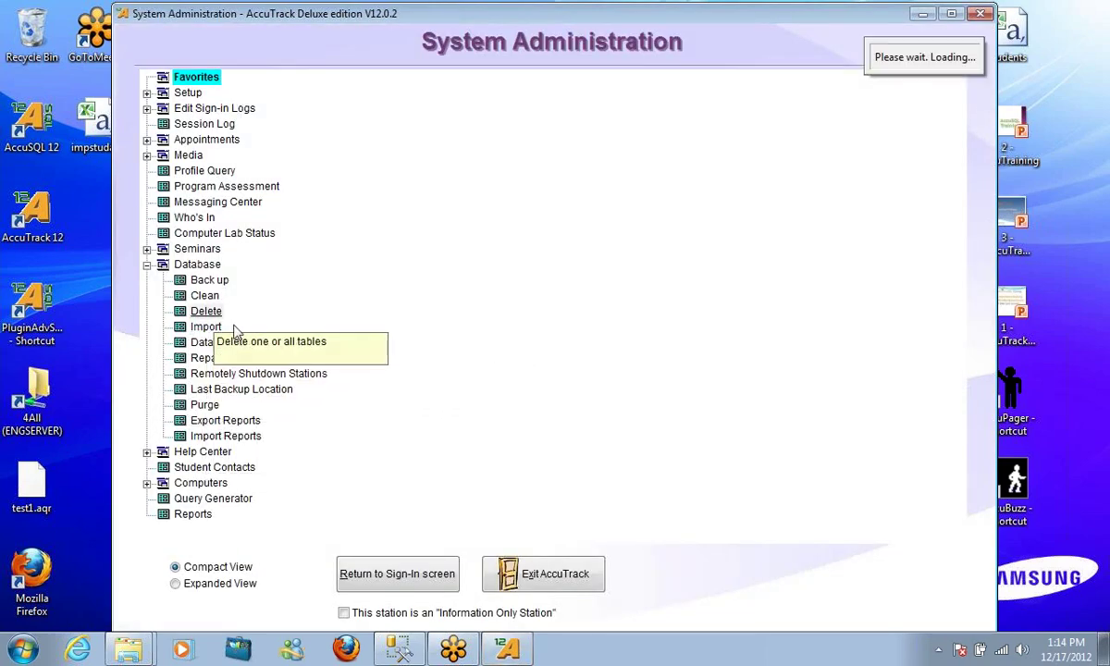
{"action": "left_click", "coordinate": [173, 43]}
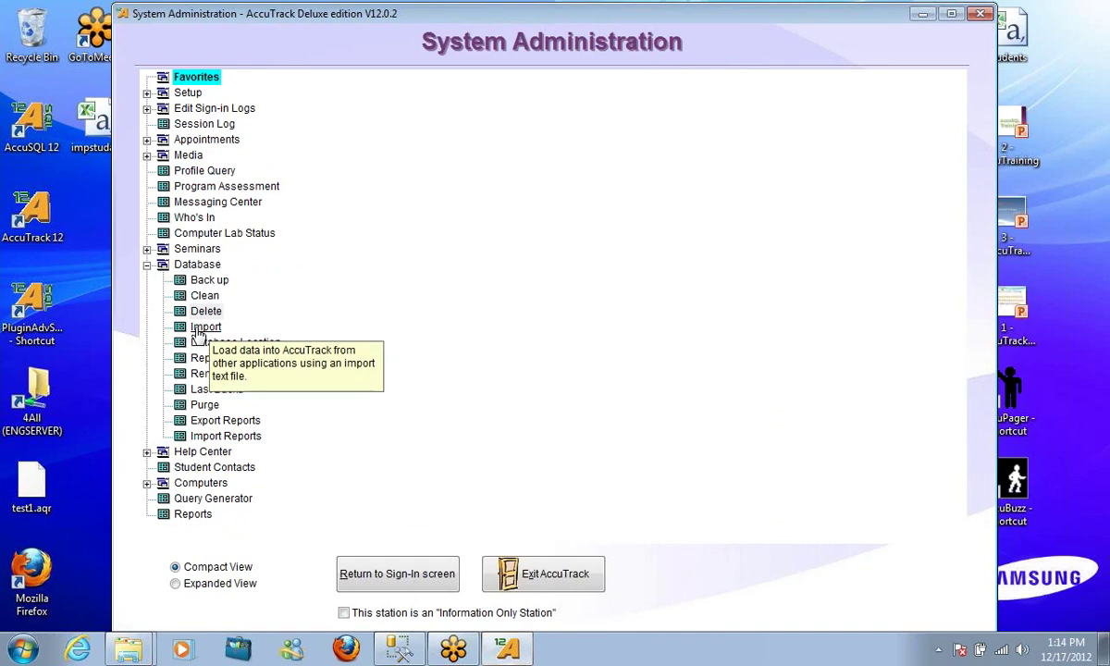
{"action": "left_click", "coordinate": [199, 324]}
{"action": "left_click", "coordinate": [737, 228]}
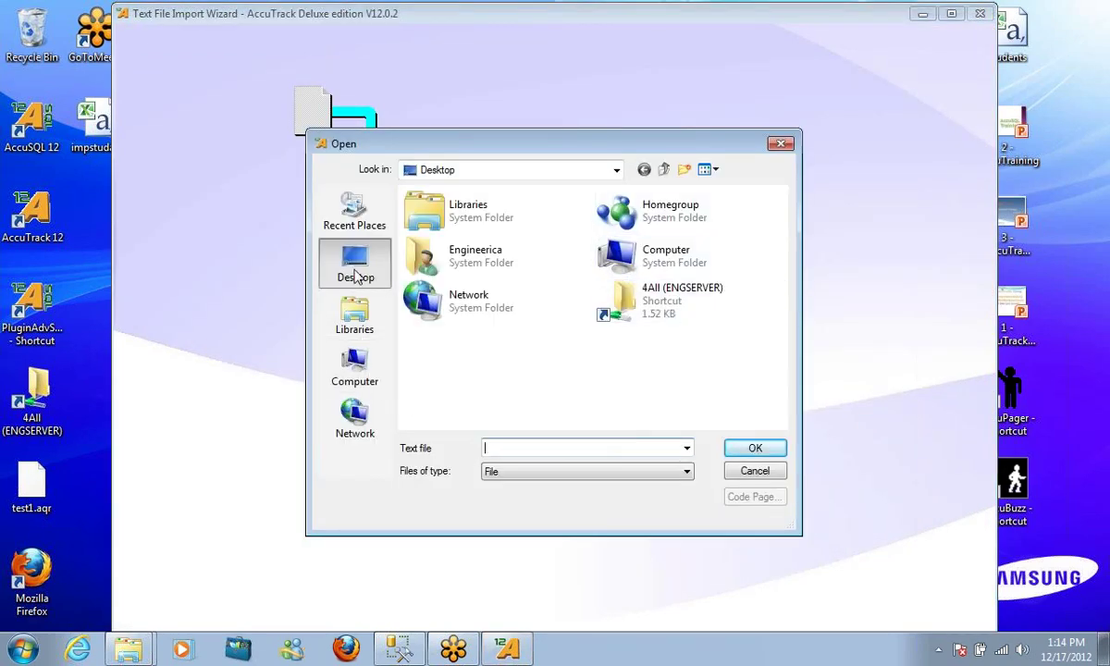
{"action": "left_click", "coordinate": [625, 471]}
{"action": "left_click", "coordinate": [647, 486]}
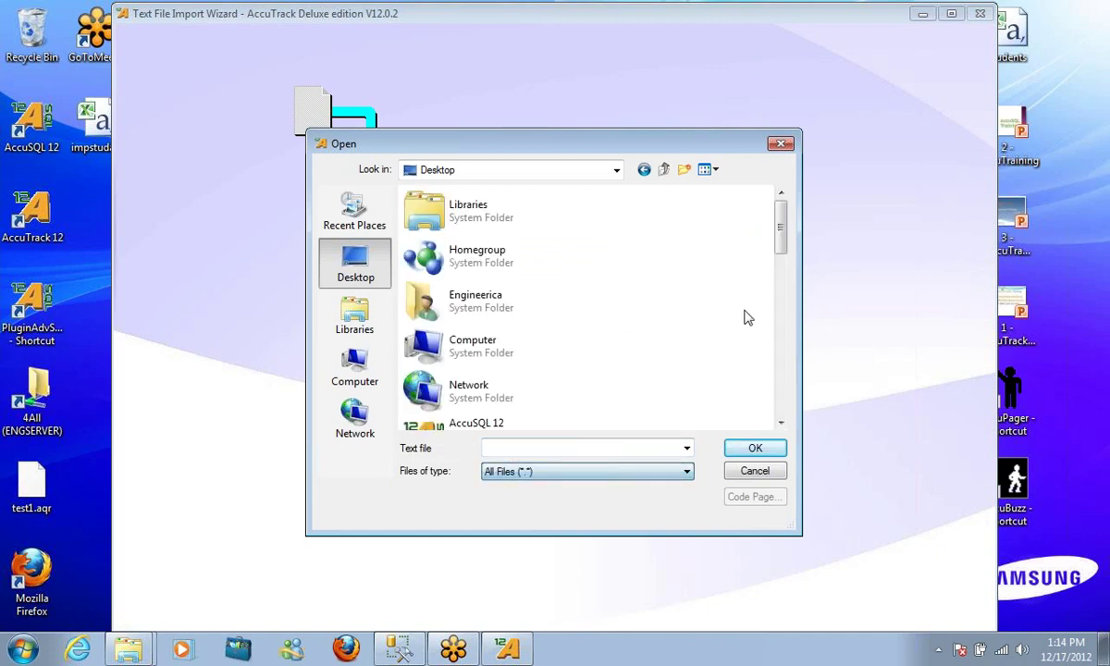
{"action": "left_click_drag", "start_coordinate": [780, 231], "coordinate": [775, 368]}
{"action": "left_click", "coordinate": [516, 300]}
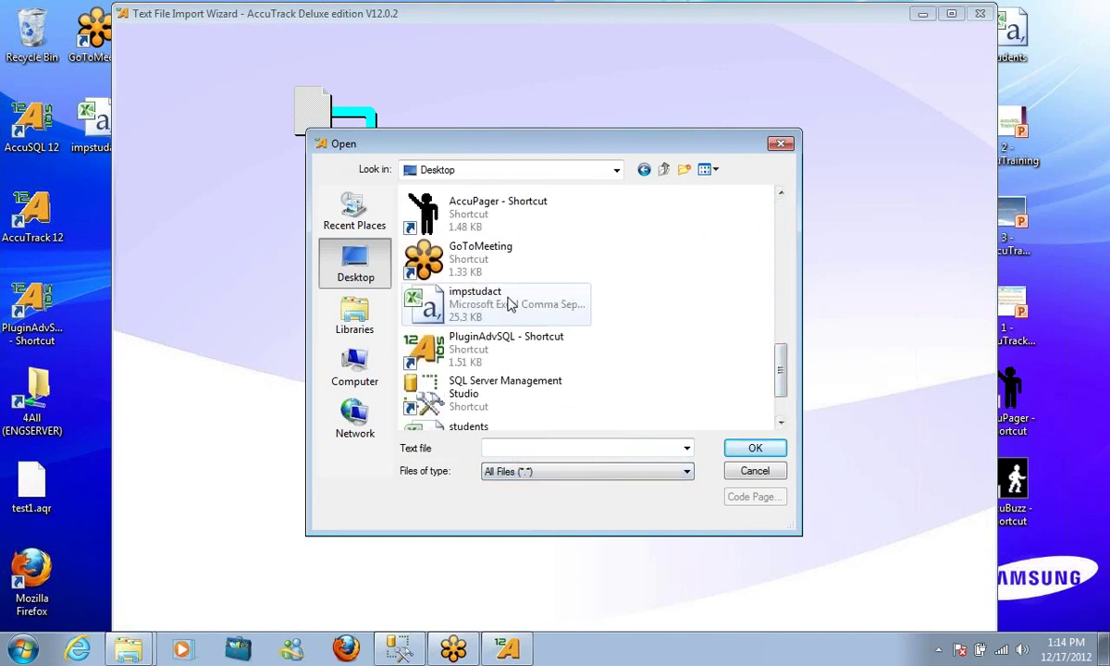
{"action": "left_click", "coordinate": [746, 448]}
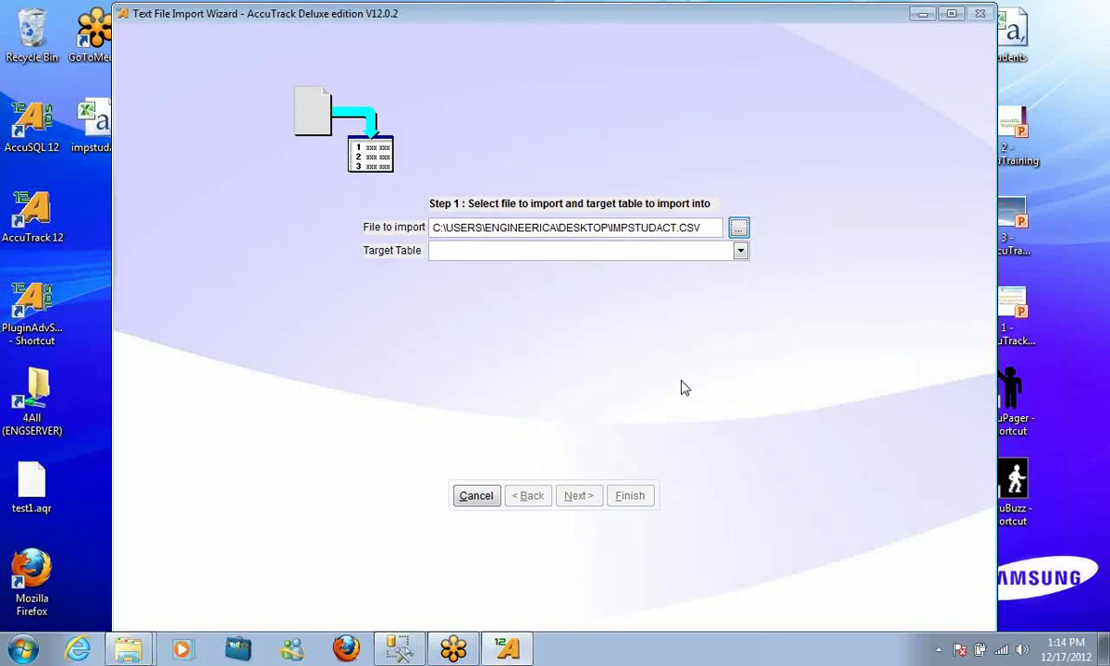
{"action": "left_click", "coordinate": [671, 251]}
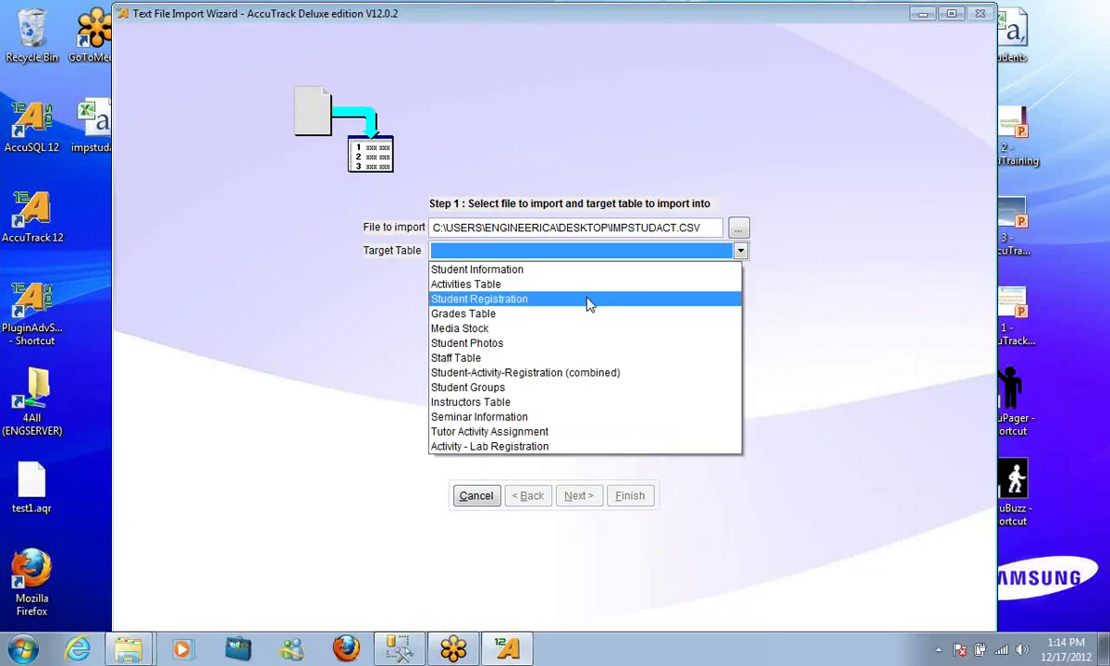
{"action": "left_click", "coordinate": [574, 272]}
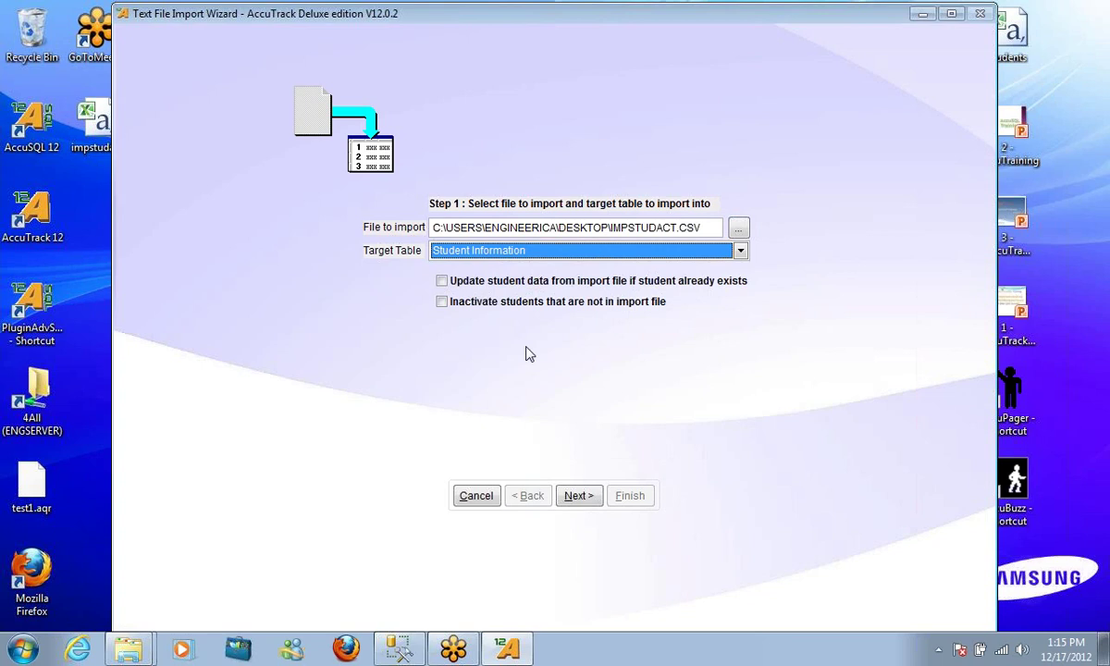
{"action": "left_click", "coordinate": [444, 307]}
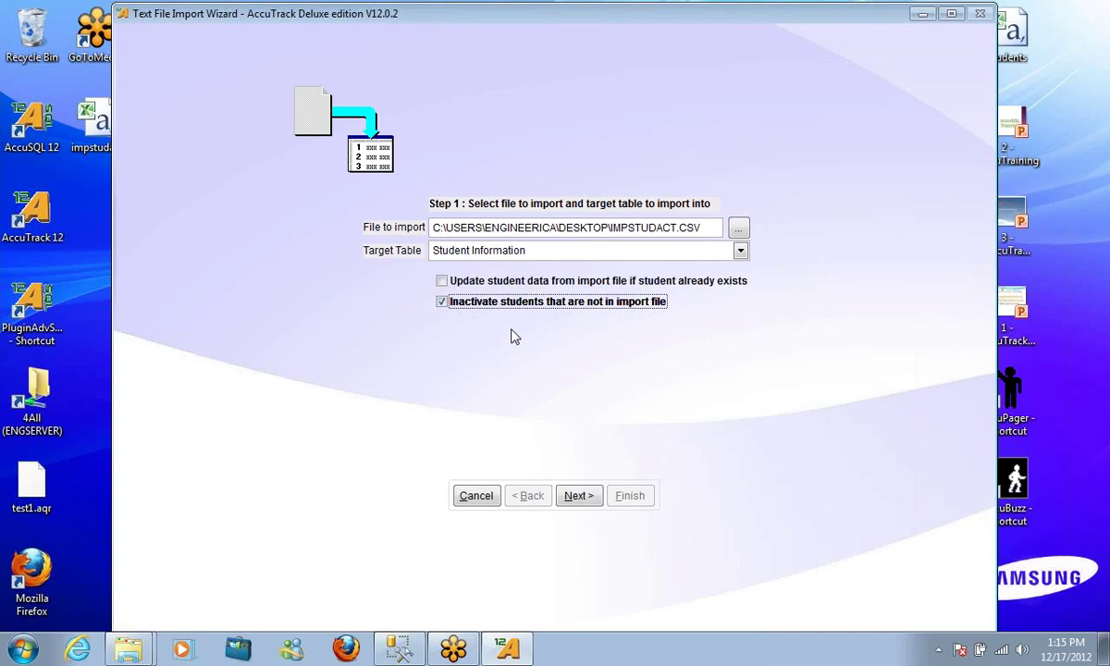
{"action": "left_click", "coordinate": [476, 495]}
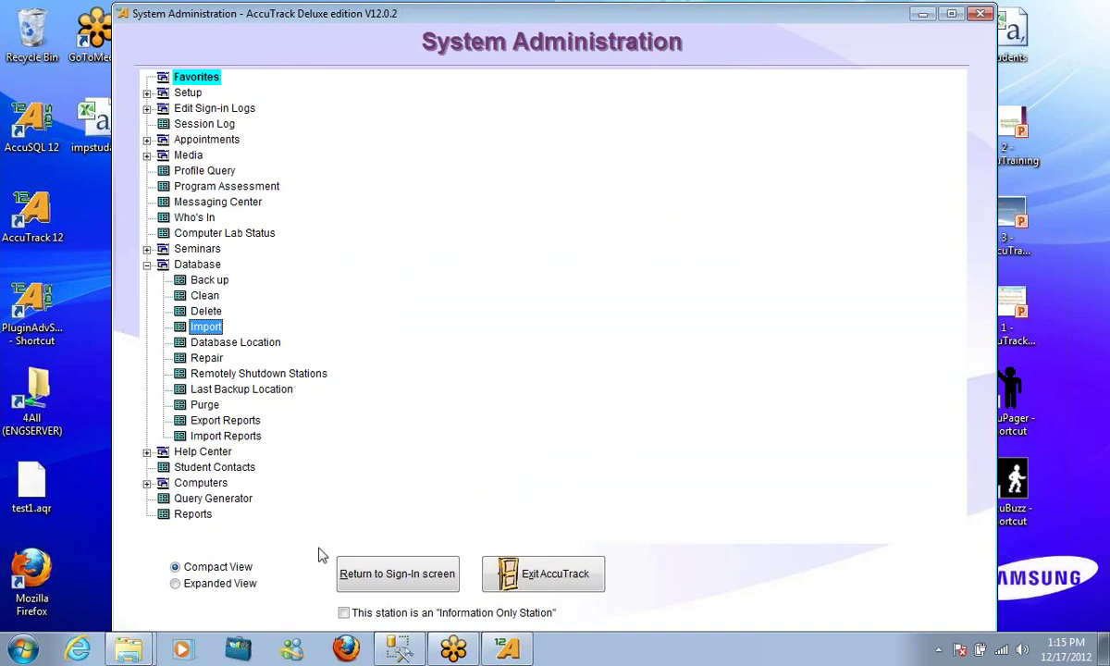
Exit AccuTrack and confirm Yes to the exit prompt
{"action": "left_click", "coordinate": [551, 581]}
{"action": "left_click", "coordinate": [519, 390]}
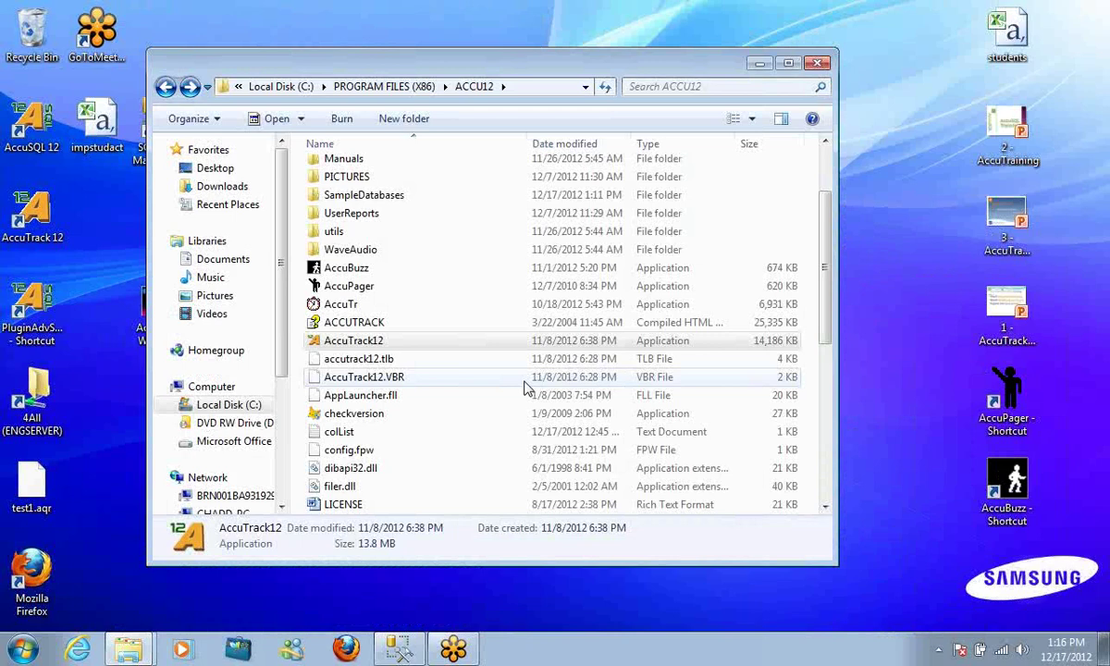
Switch to SSMS and launch Tasks > Copy Database for David_12_Tutor
{"action": "left_click", "coordinate": [400, 653]}
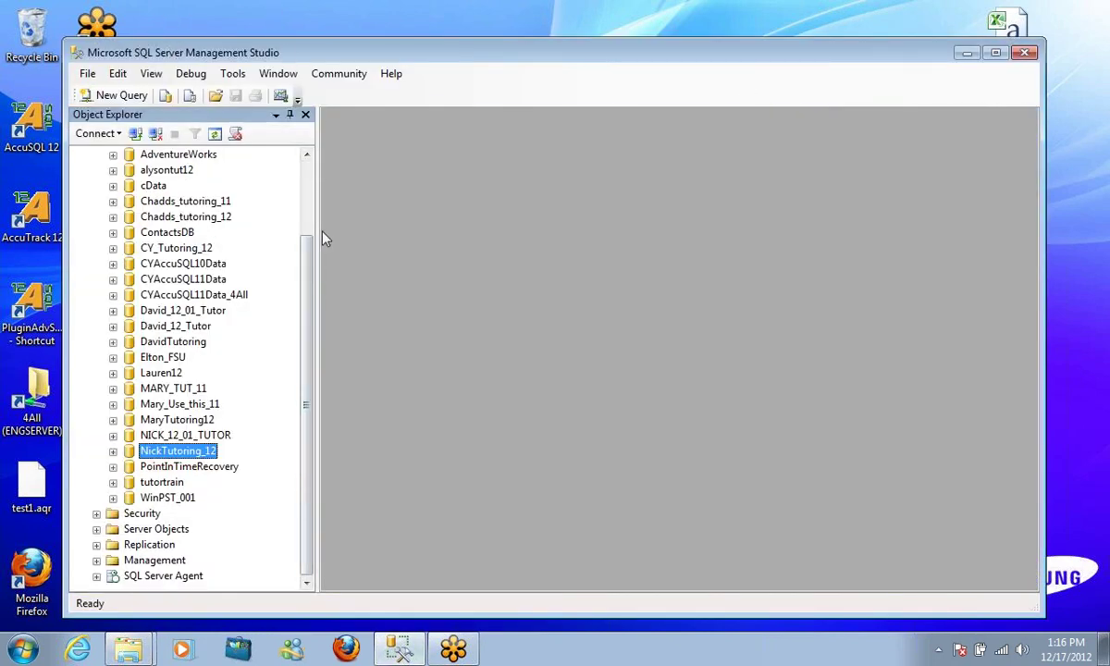
{"action": "left_click_drag", "start_coordinate": [310, 280], "coordinate": [313, 174]}
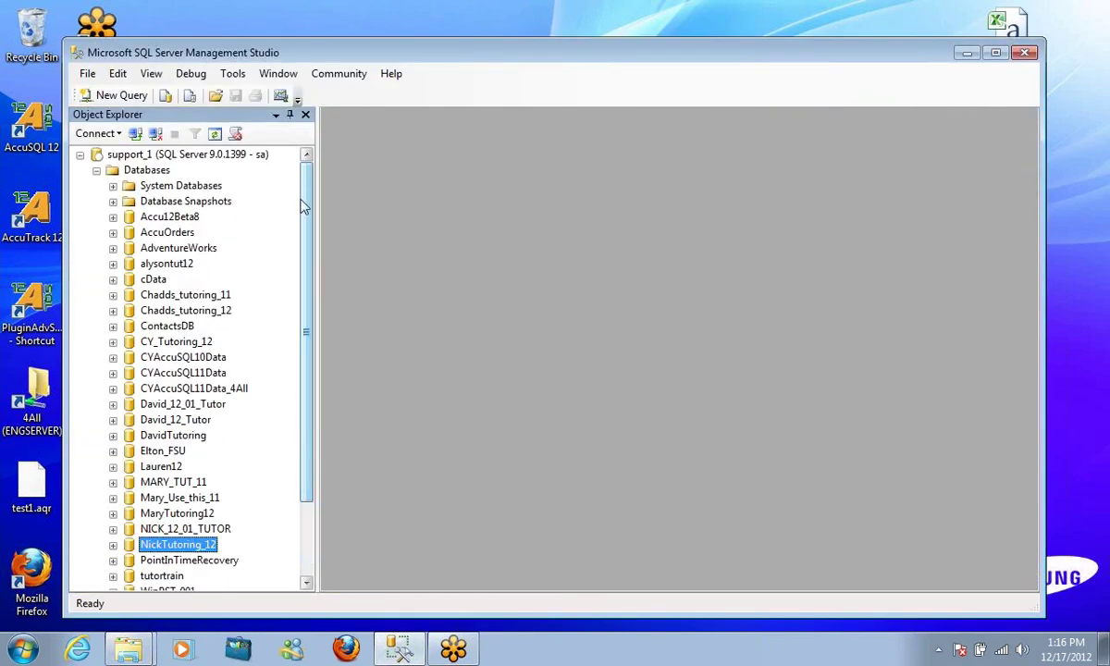
{"action": "left_click_drag", "start_coordinate": [314, 298], "coordinate": [310, 213]}
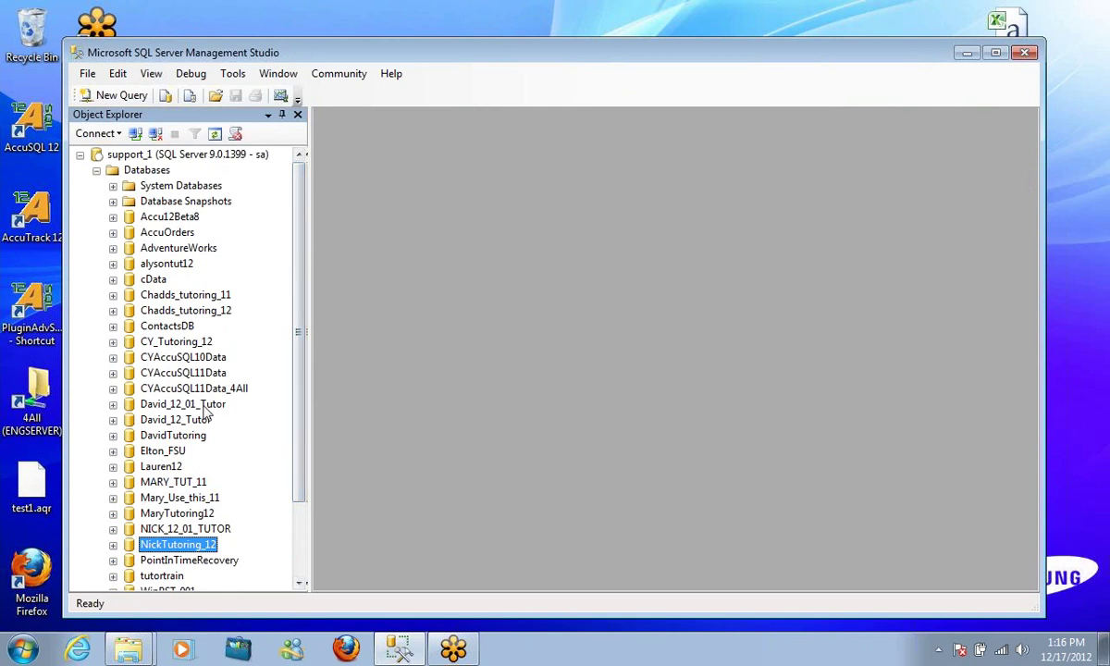
{"action": "left_click", "coordinate": [176, 420]}
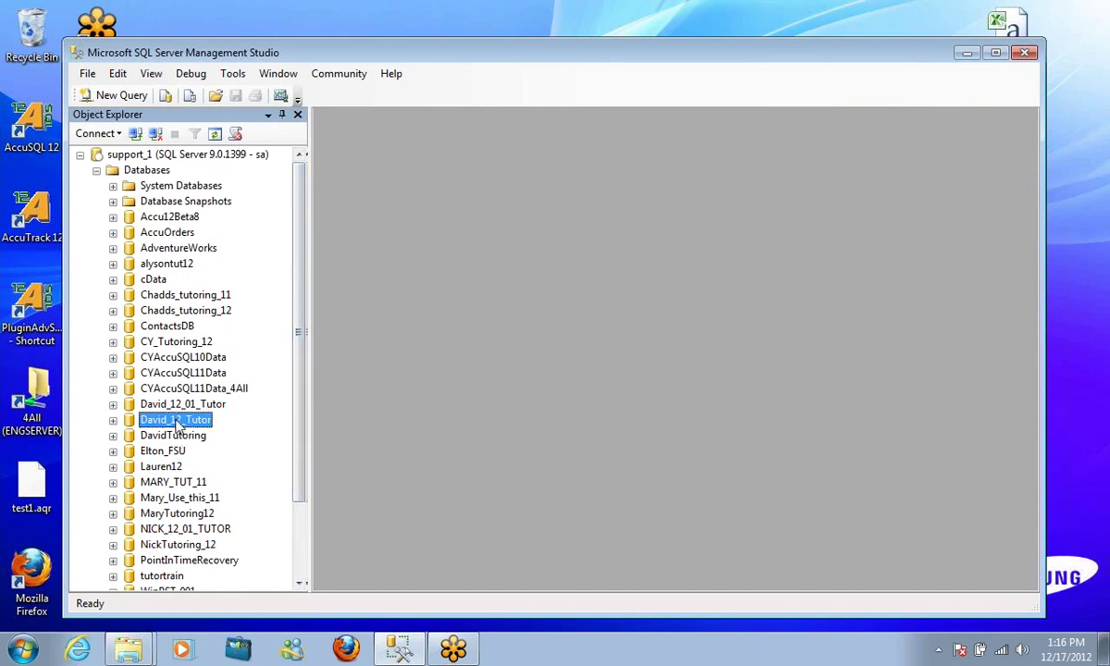
{"action": "left_click_drag", "start_coordinate": [300, 412], "coordinate": [297, 456]}
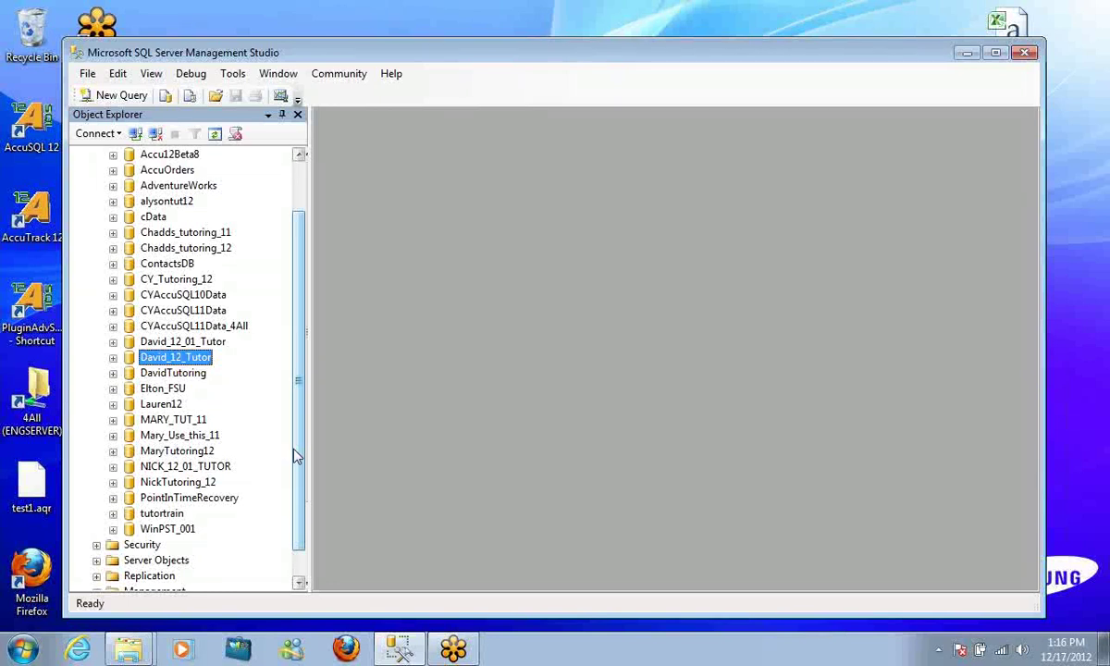
{"action": "right_click", "coordinate": [185, 361]}
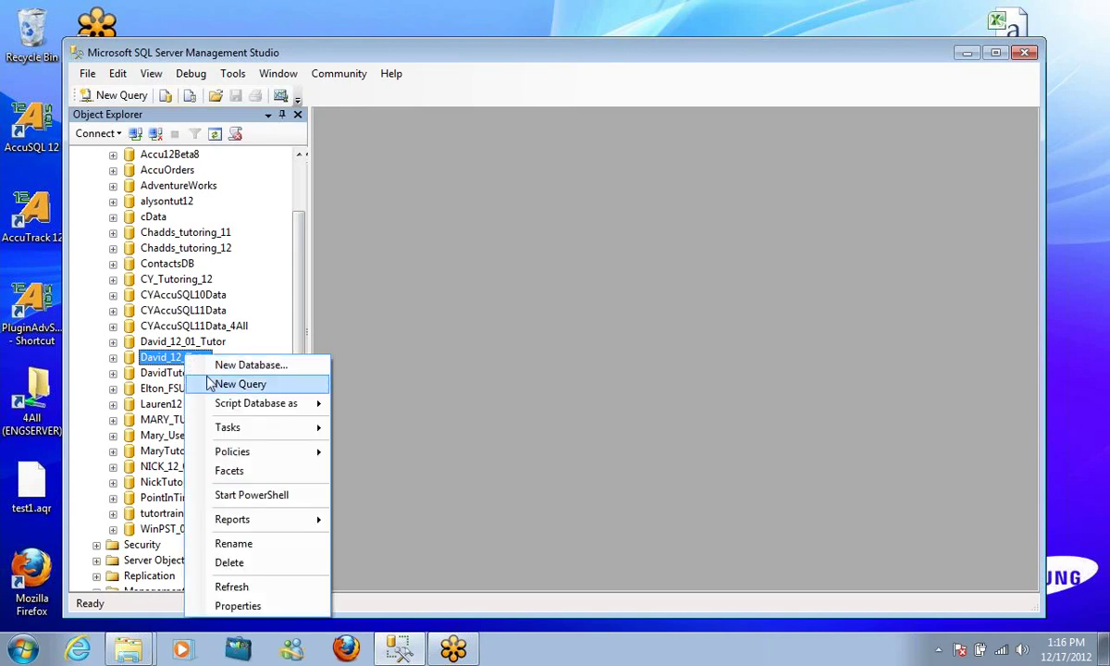
{"action": "mouse_move", "coordinate": [271, 436]}
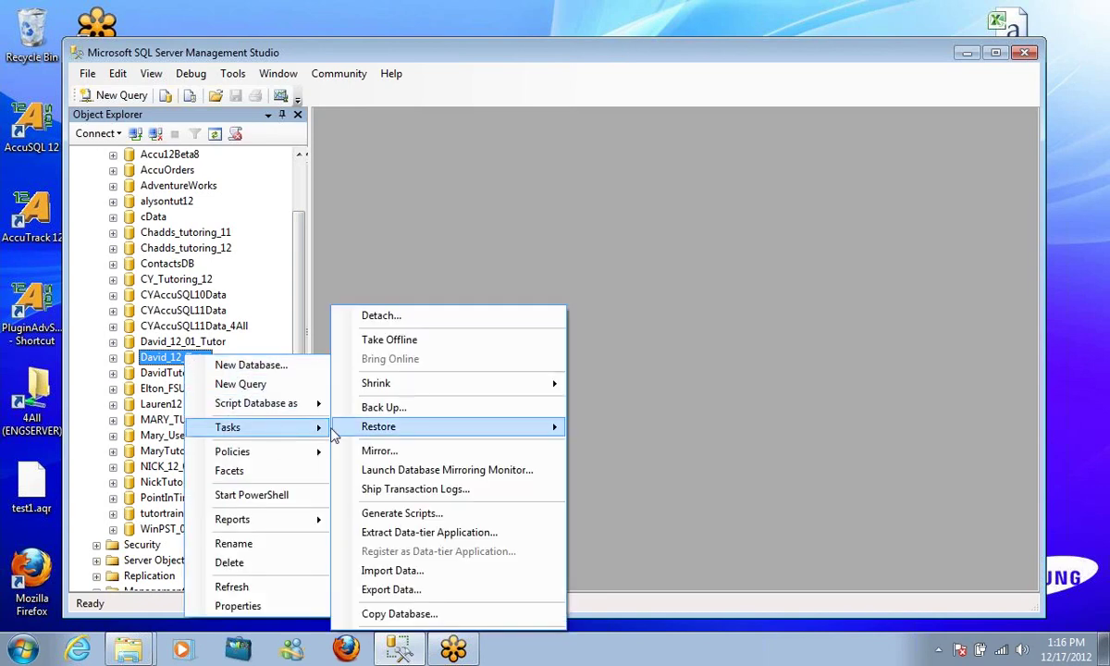
{"action": "left_click", "coordinate": [439, 615]}
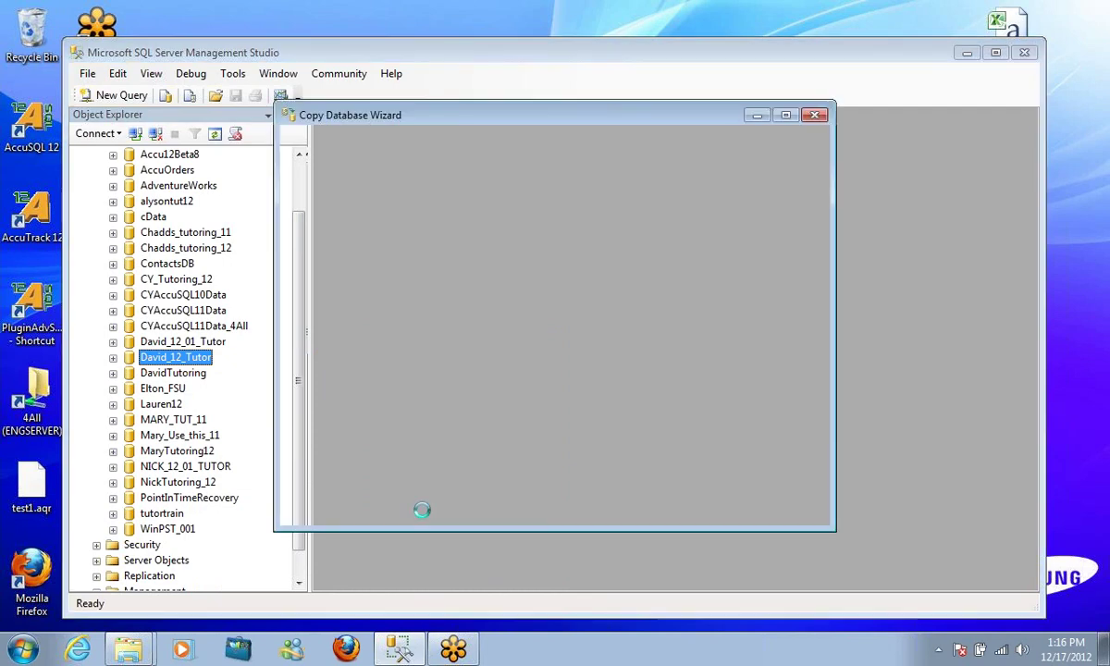
Accept the wizard's source, destination and transfer settings with David_12_Tutor selected
{"action": "left_click", "coordinate": [642, 507]}
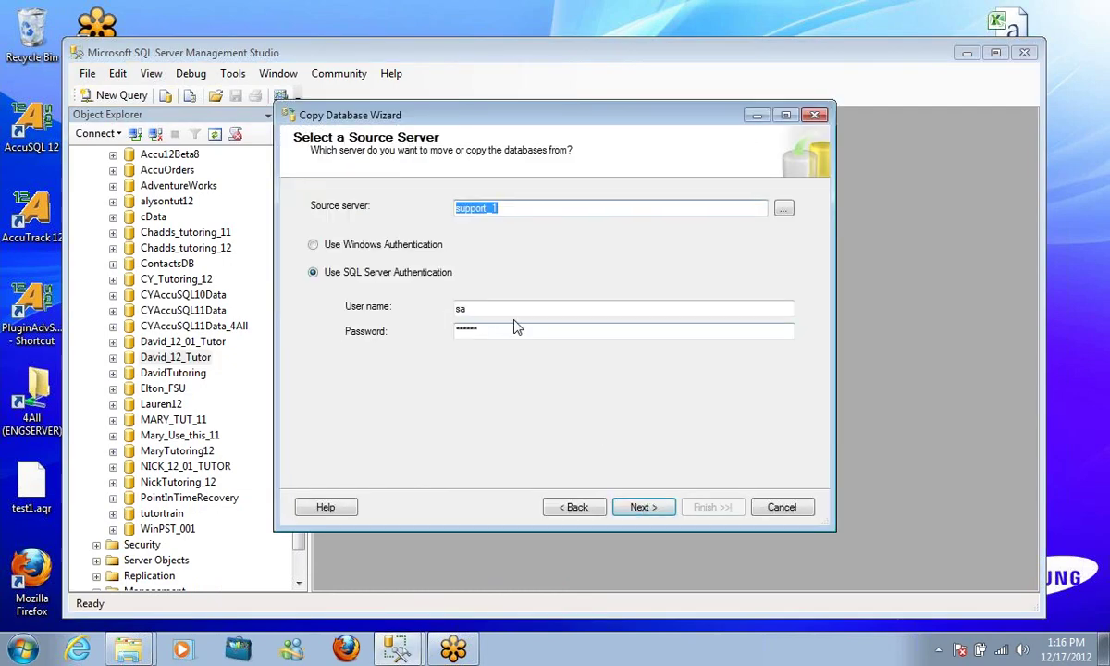
{"action": "left_click", "coordinate": [642, 508]}
{"action": "left_click", "coordinate": [645, 508]}
{"action": "left_click", "coordinate": [647, 508]}
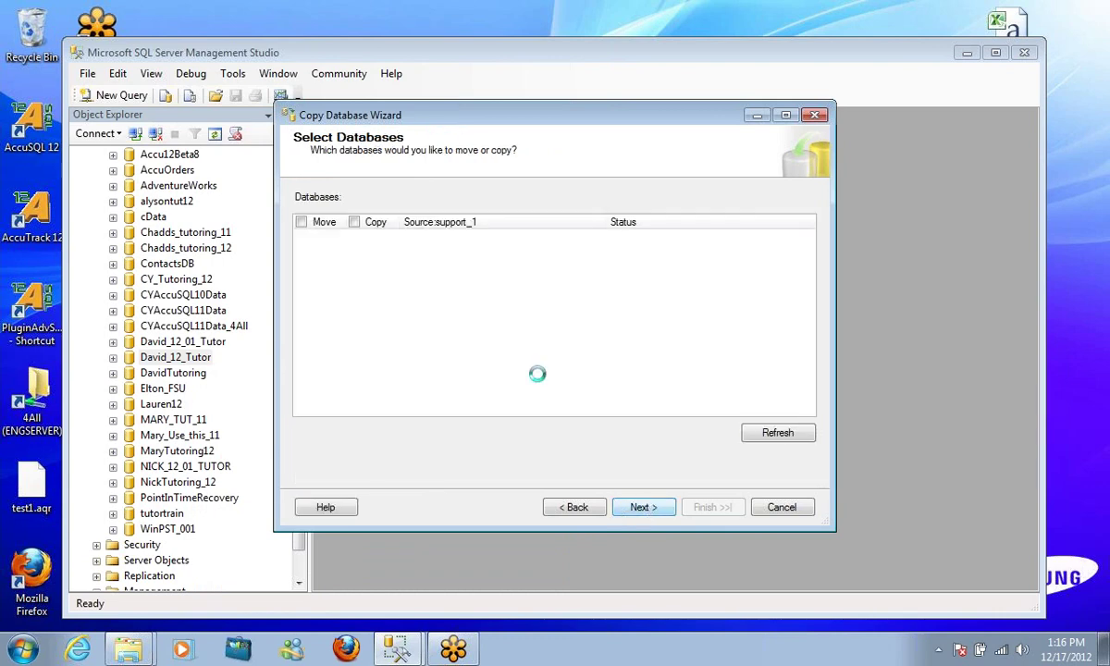
{"action": "scroll", "coordinate": [784, 290], "scroll_direction": "down", "scroll_amount": 3}
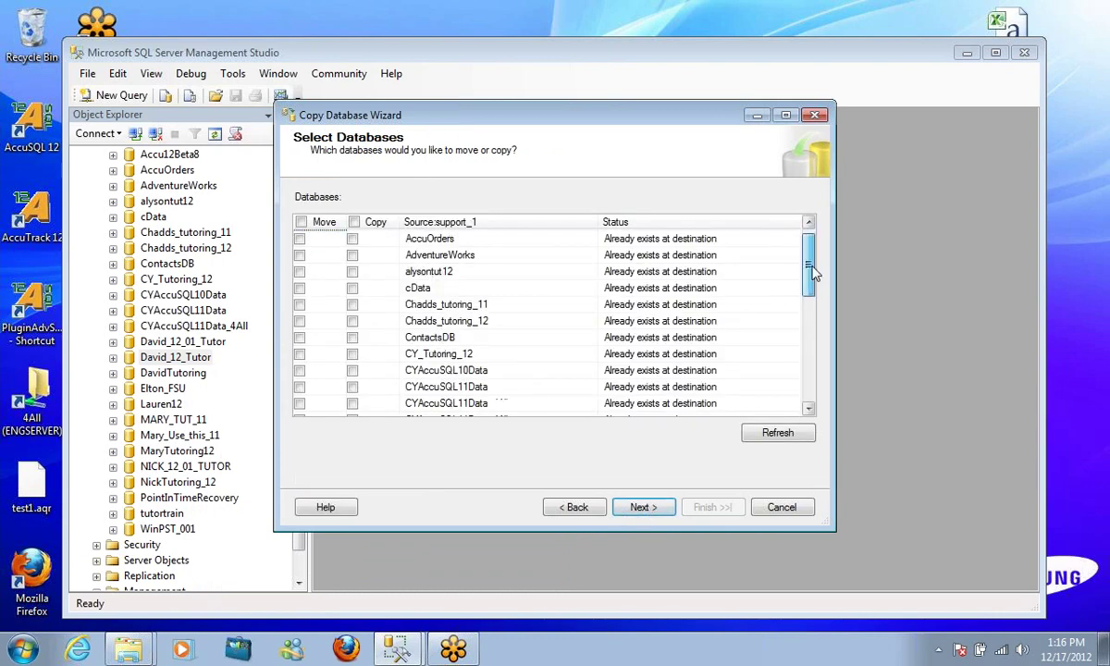
{"action": "left_click", "coordinate": [644, 507]}
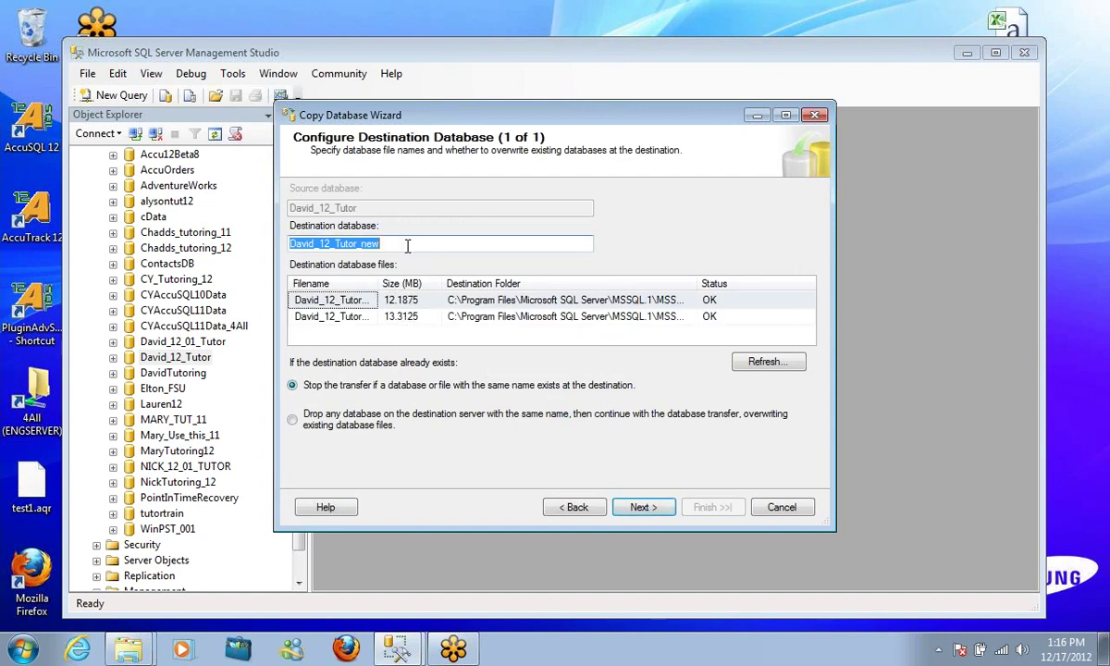
Name the destination database 'Spring 2013', run the copy immediately, and close the wizard
{"action": "type", "text": "SPring"}
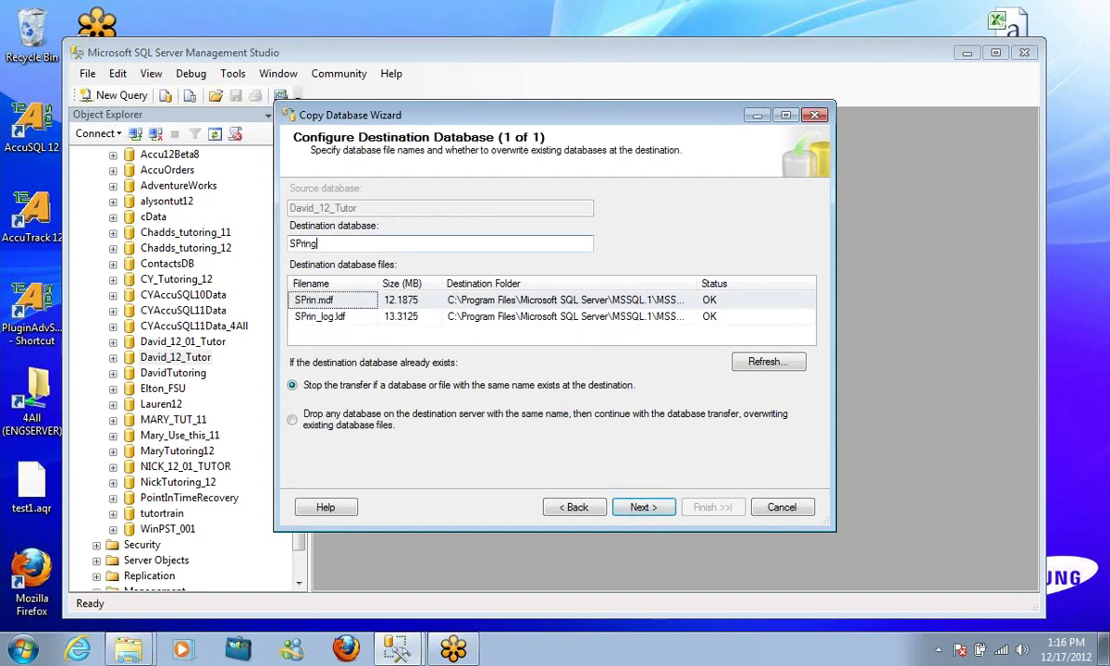
{"action": "type", "text": " 2013"}
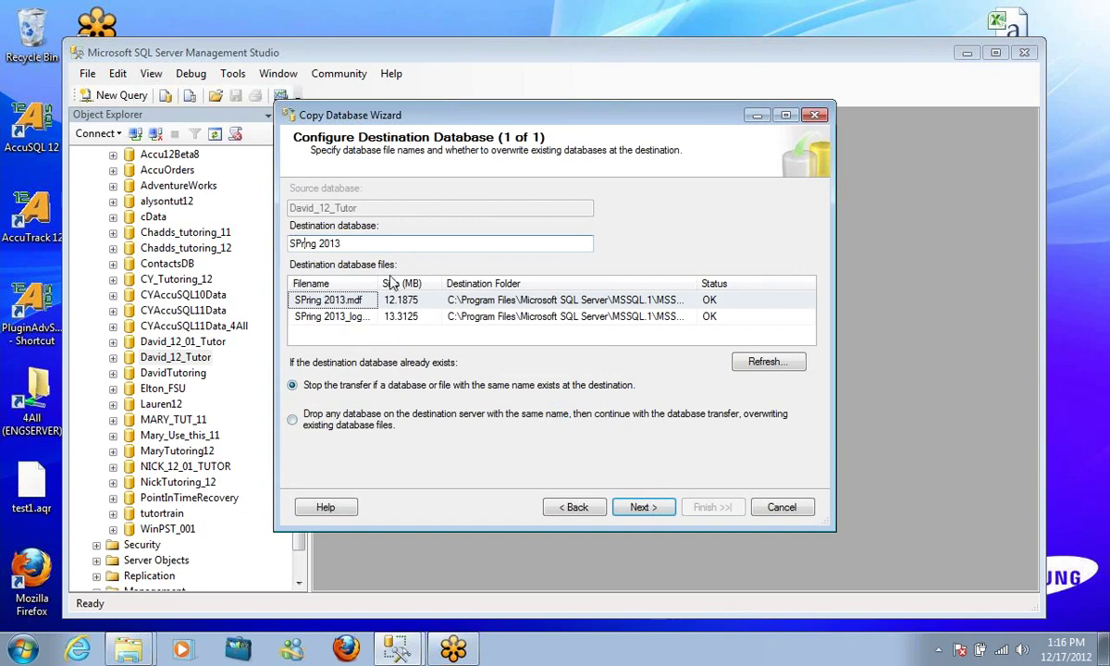
{"action": "left_click", "coordinate": [306, 243]}
{"action": "key", "text": "BackSpace"}
{"action": "type", "text": "p"}
{"action": "key", "text": "BackSpace"}
{"action": "key", "text": "BackSpace"}
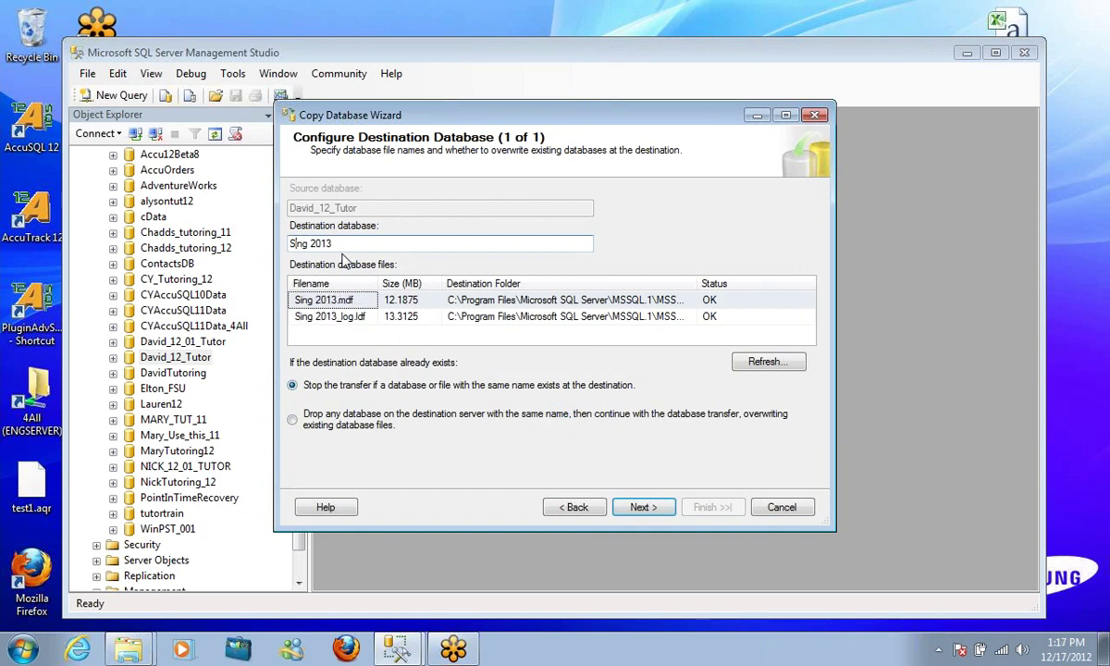
{"action": "type", "text": "pr"}
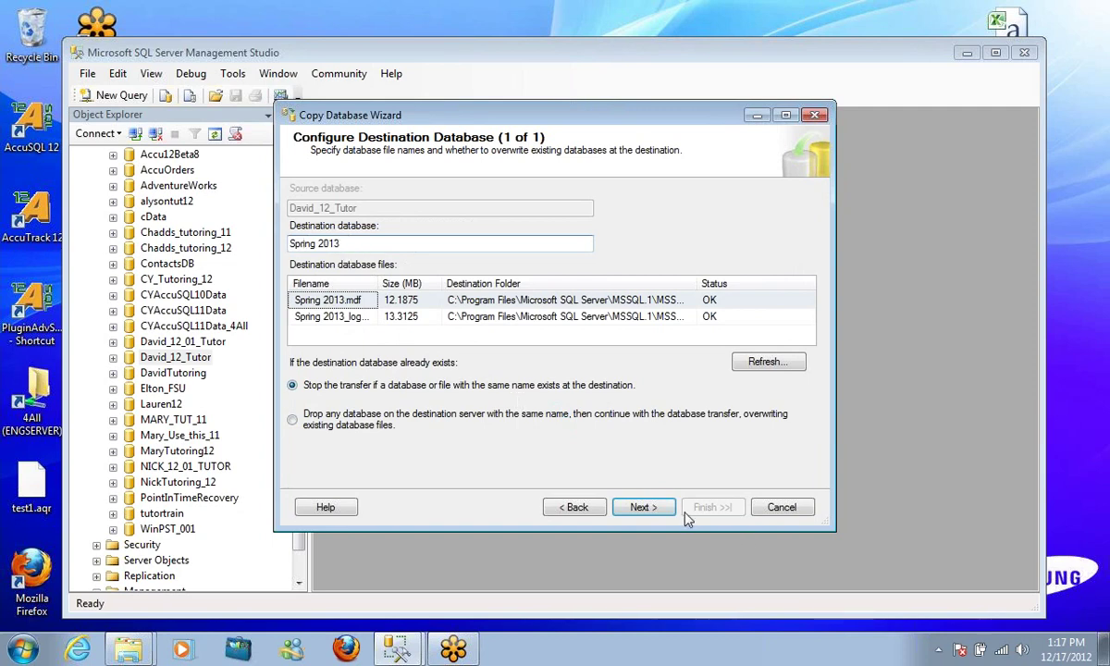
{"action": "left_click", "coordinate": [638, 507]}
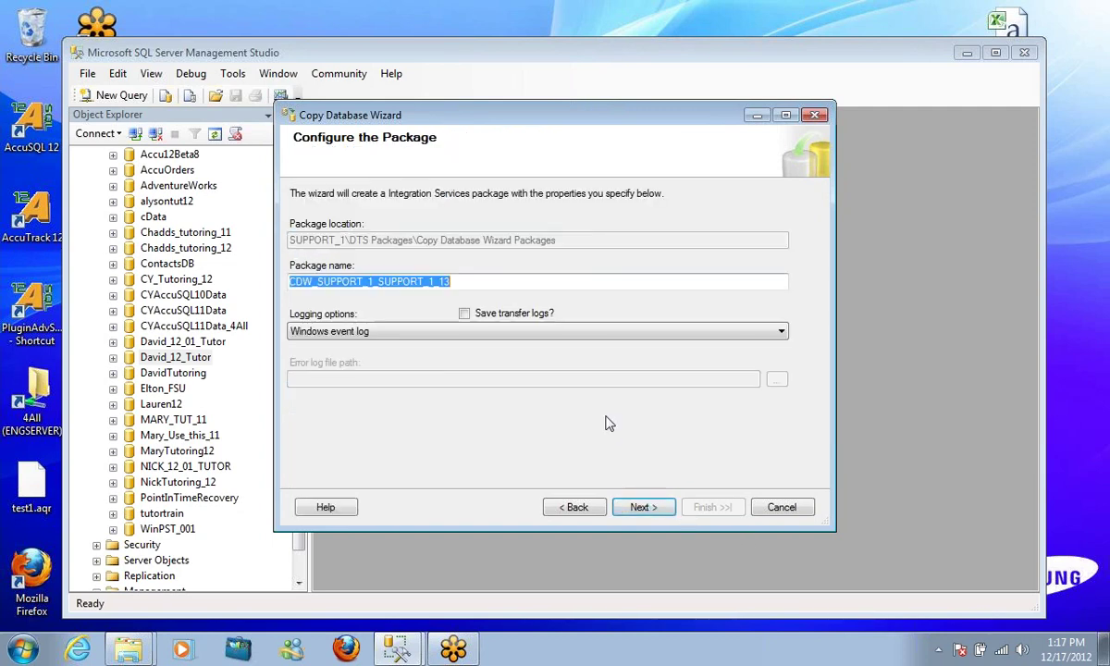
{"action": "left_click", "coordinate": [641, 507]}
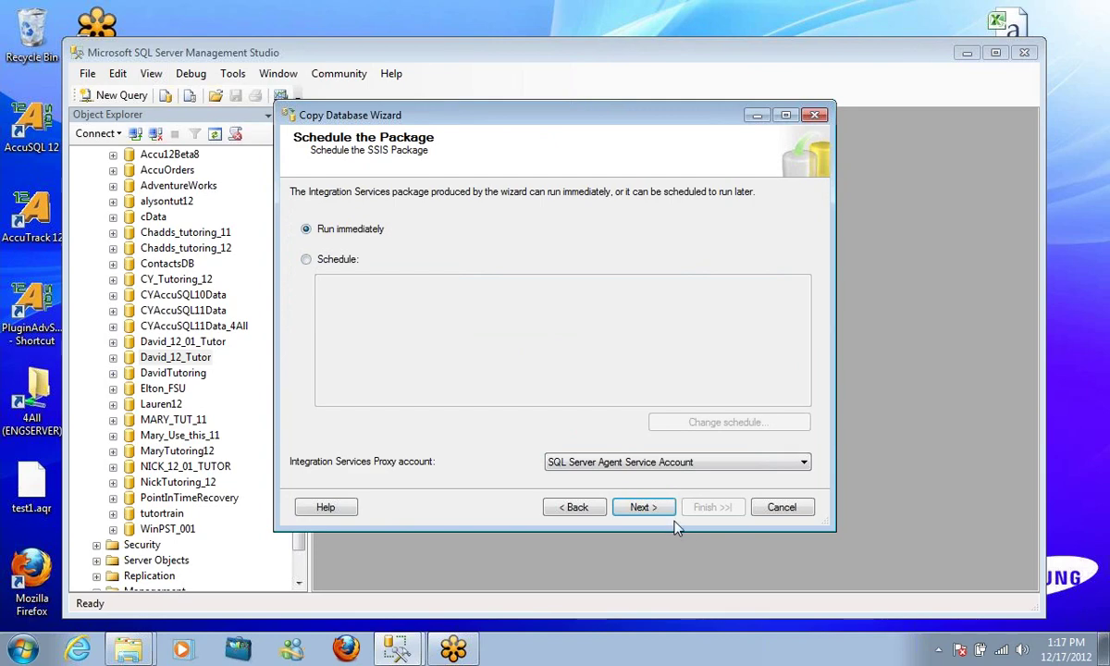
{"action": "left_click", "coordinate": [640, 507]}
{"action": "left_click", "coordinate": [705, 515]}
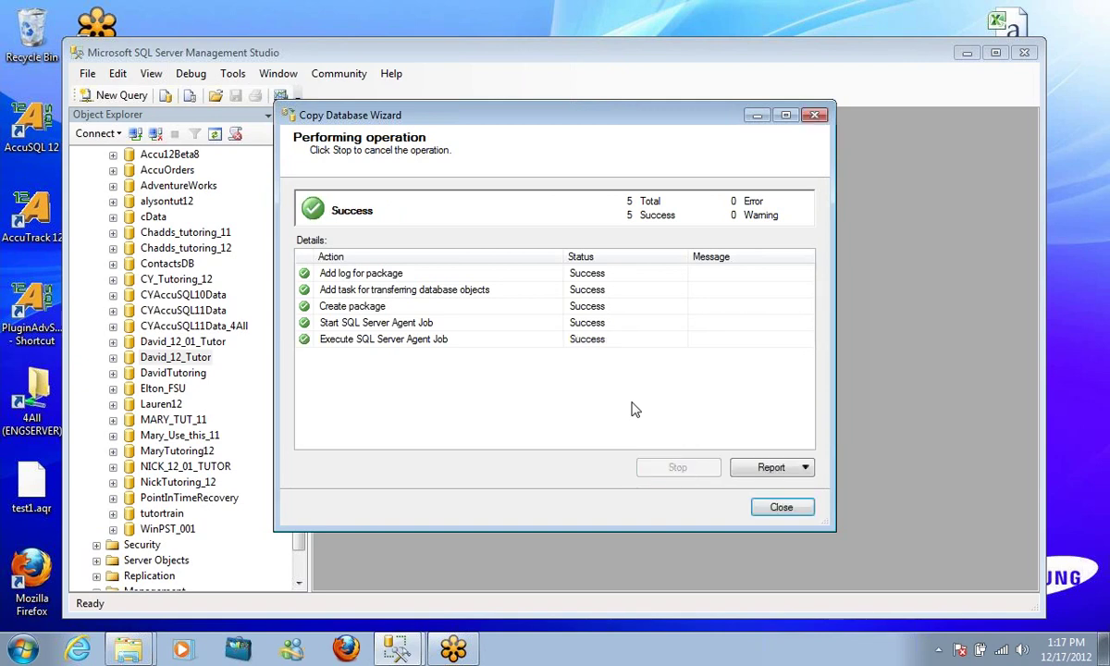
{"action": "left_click", "coordinate": [782, 507]}
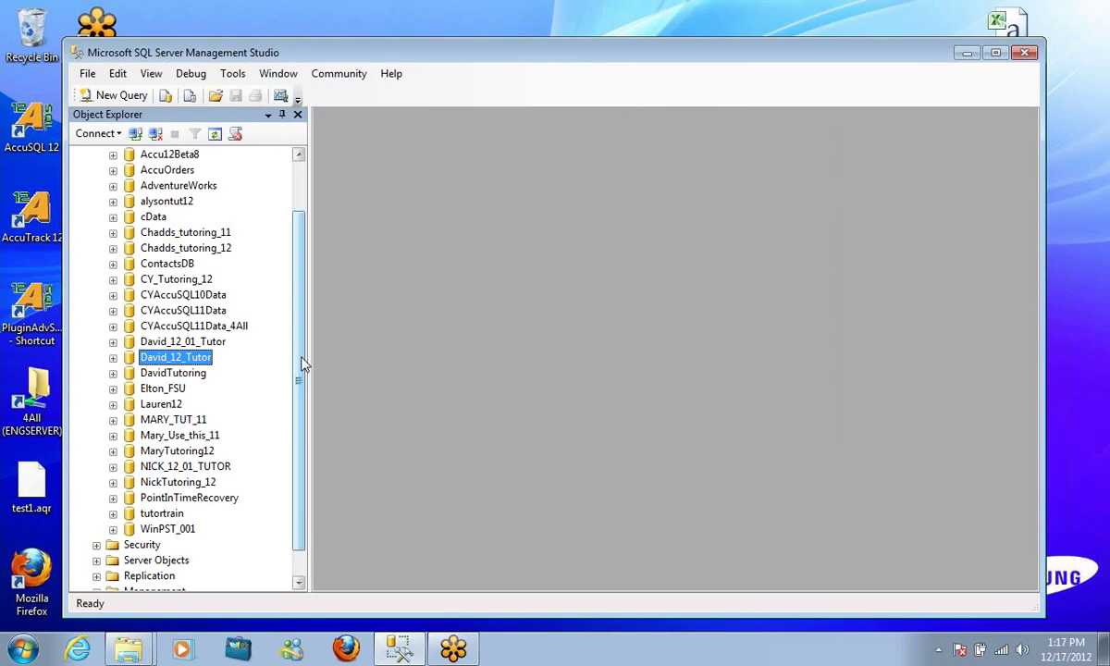
Refresh the Databases list, select Spring 2013, and minimize SSMS
{"action": "left_click_drag", "start_coordinate": [299, 446], "coordinate": [313, 341]}
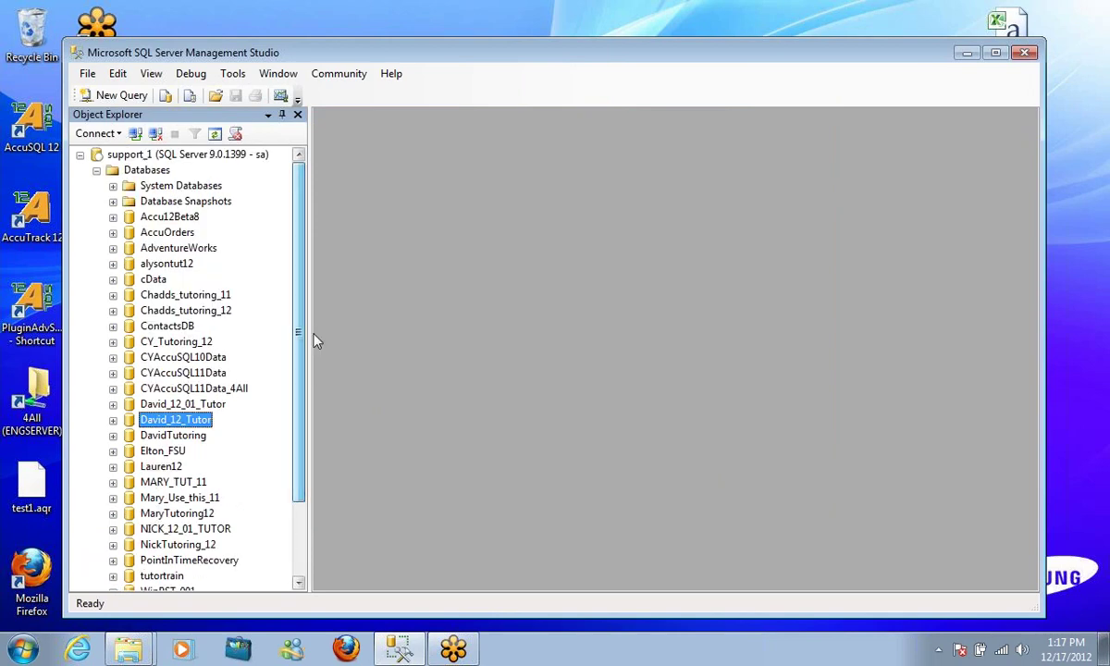
{"action": "left_click", "coordinate": [144, 170]}
{"action": "right_click", "coordinate": [144, 169]}
{"action": "left_click", "coordinate": [207, 316]}
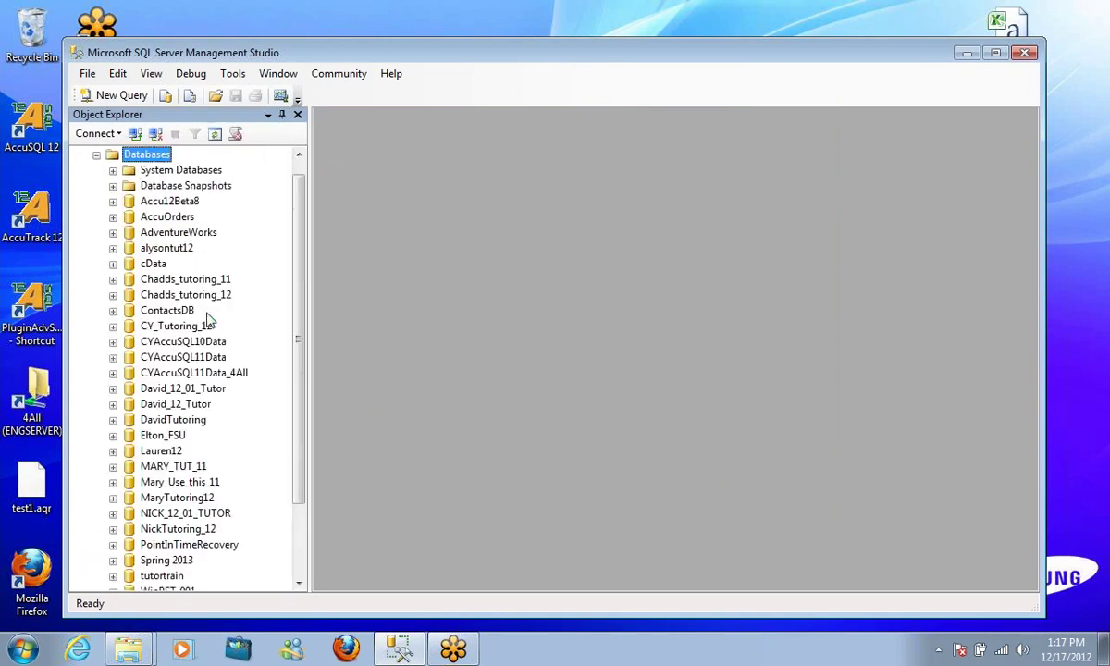
{"action": "scroll", "coordinate": [287, 315], "scroll_direction": "down", "scroll_amount": 2}
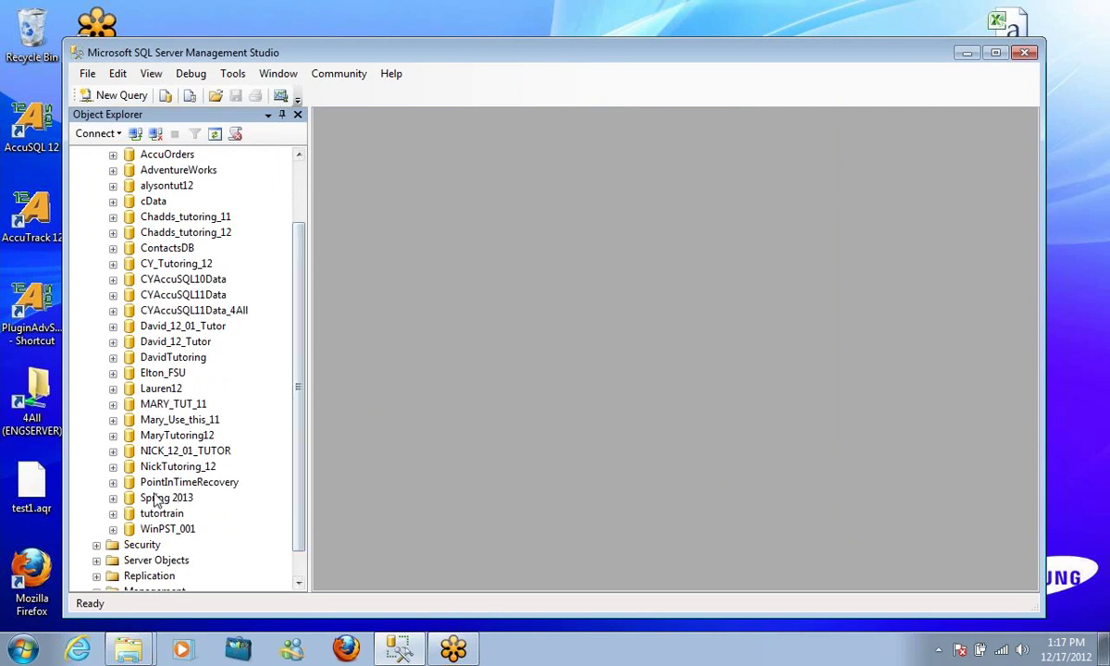
{"action": "left_click", "coordinate": [157, 498]}
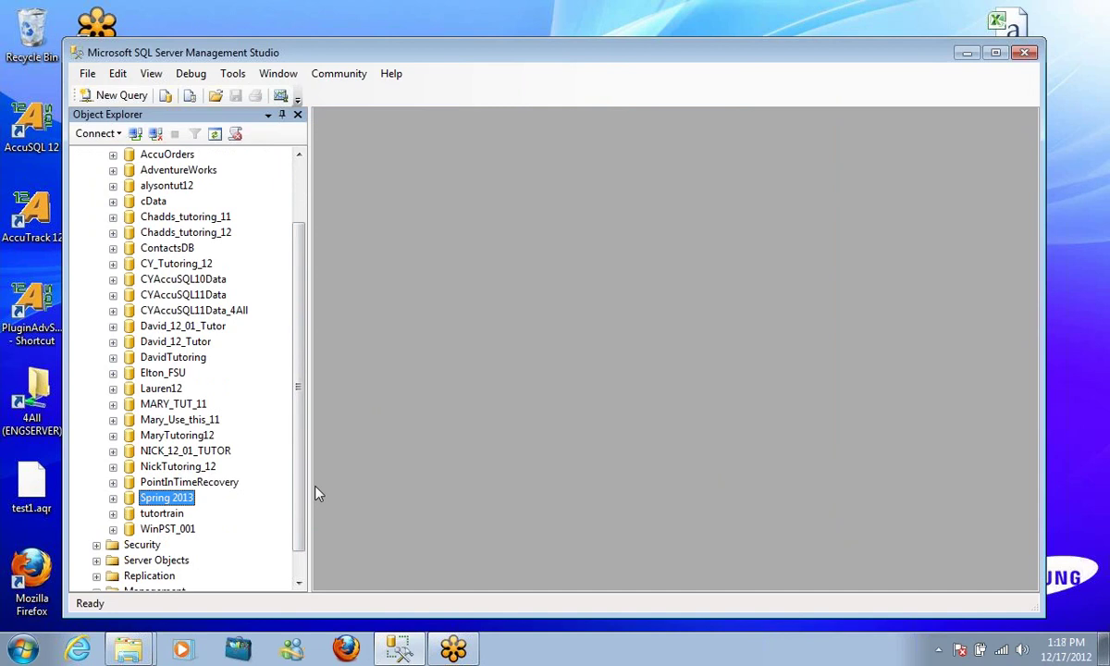
{"action": "left_click", "coordinate": [967, 53]}
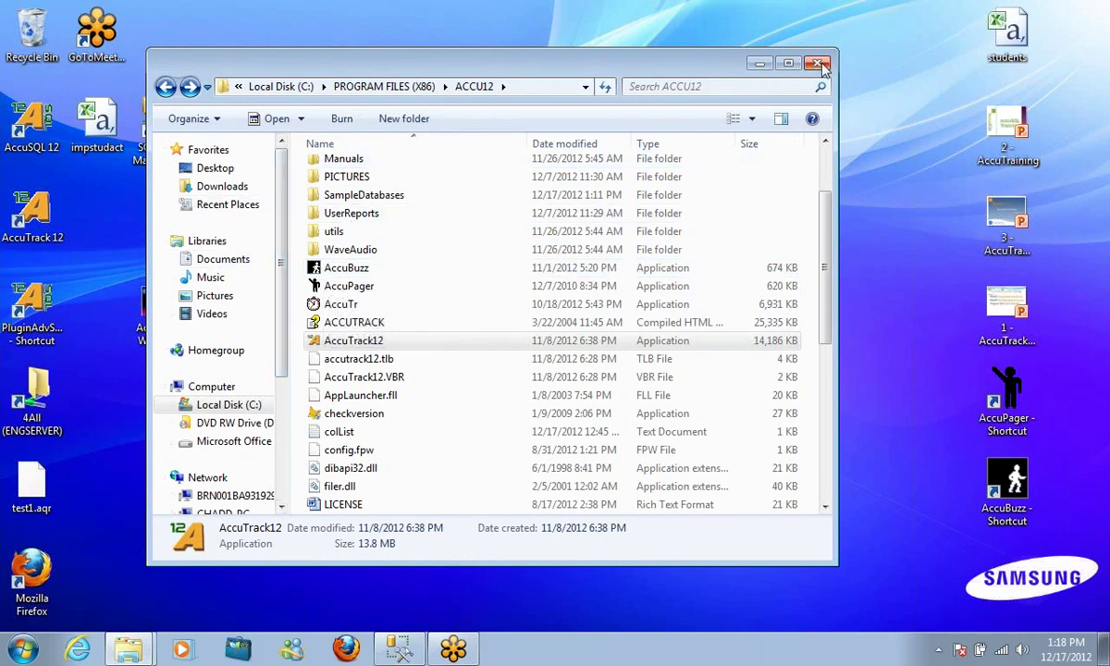
Launch AccuTrack 12 from the desktop shortcut and sign in with the administrator ID and password
{"action": "left_click", "coordinate": [760, 63]}
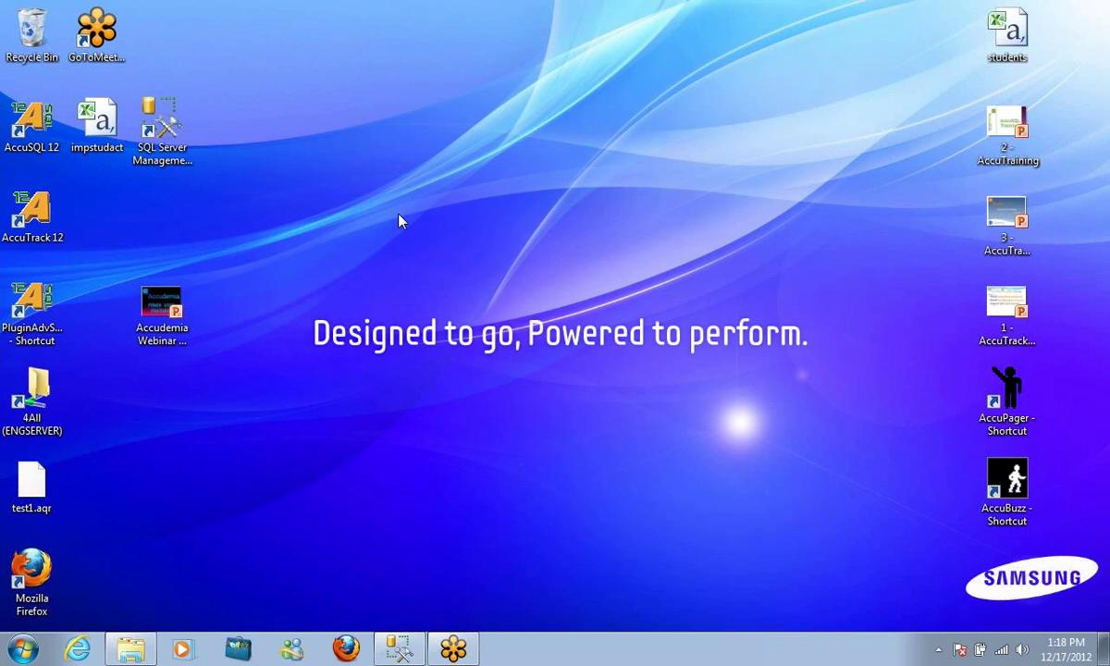
{"action": "double_click", "coordinate": [57, 242]}
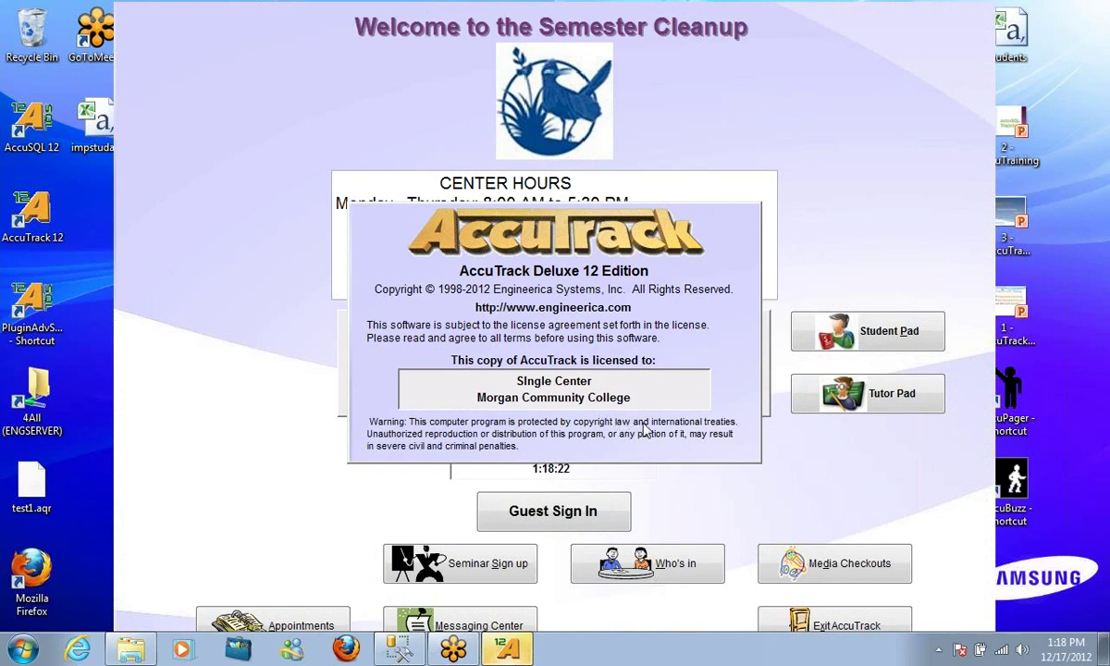
{"action": "left_click", "coordinate": [700, 403]}
{"action": "type", "text": "*******"}
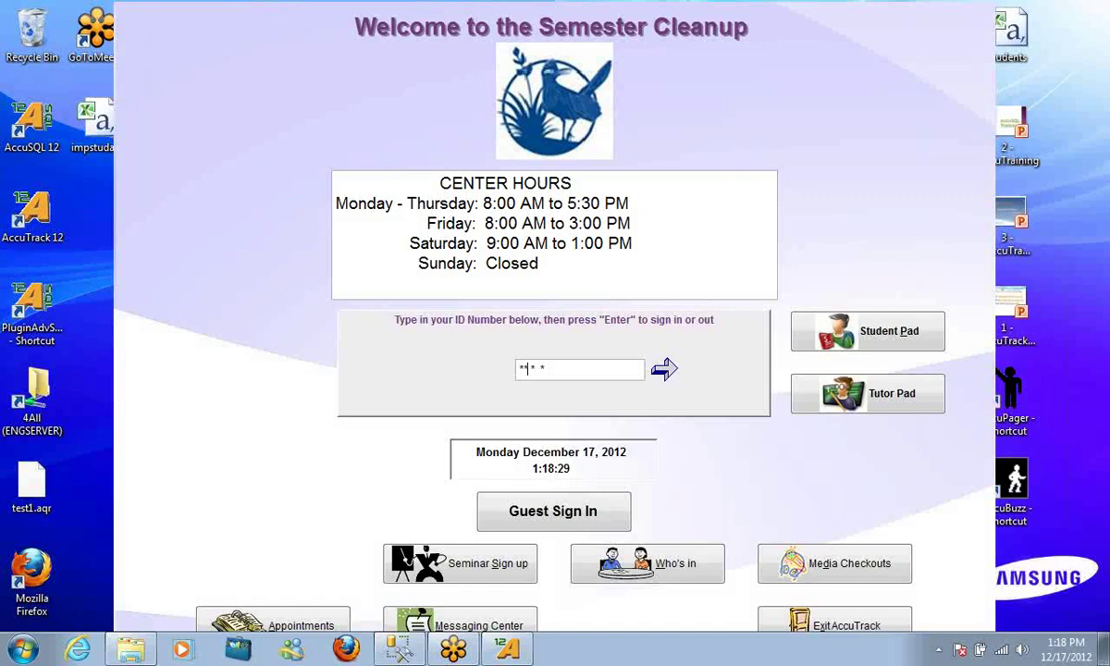
{"action": "type", "text": "****"}
{"action": "key", "text": "Return"}
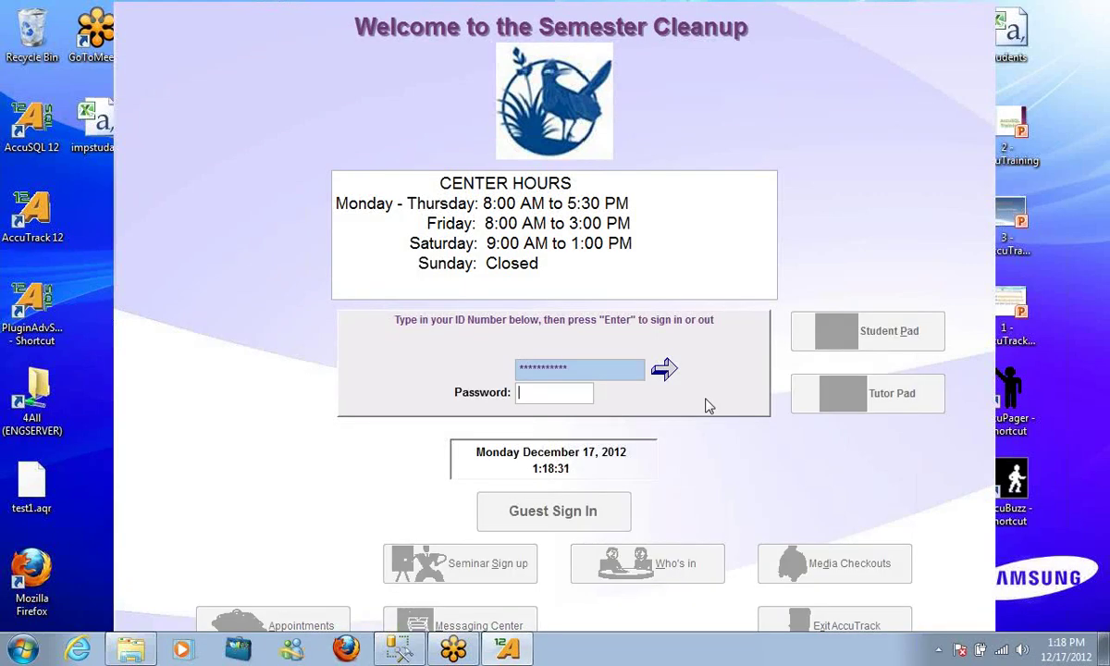
{"action": "key", "text": "Return"}
{"action": "key", "text": "Return"}
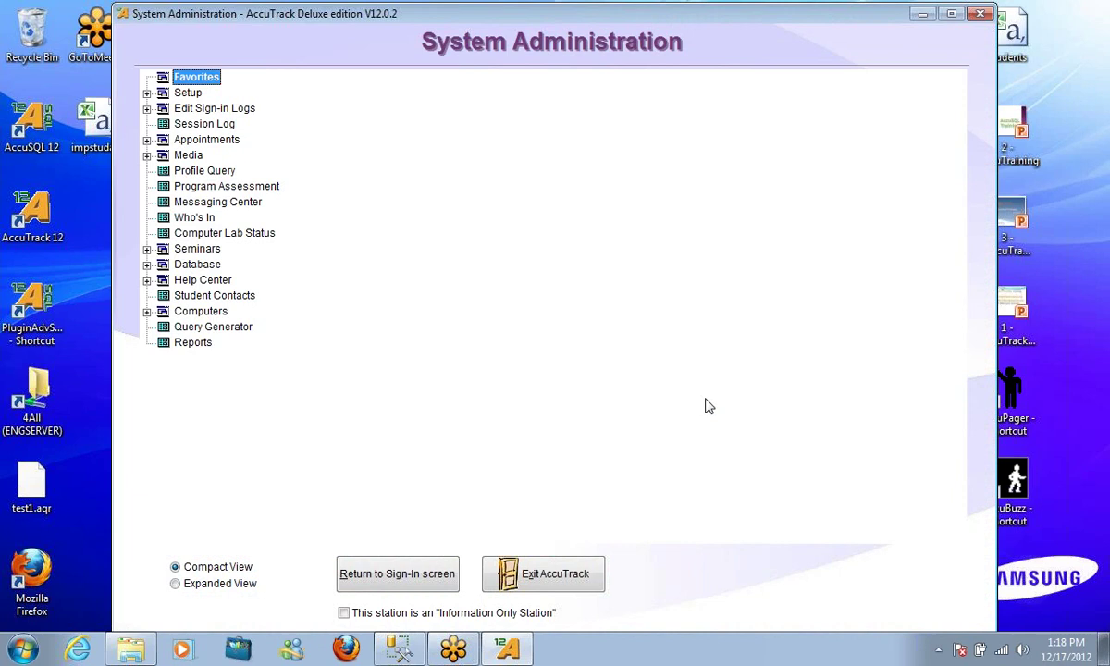
{"action": "left_click", "coordinate": [147, 264]}
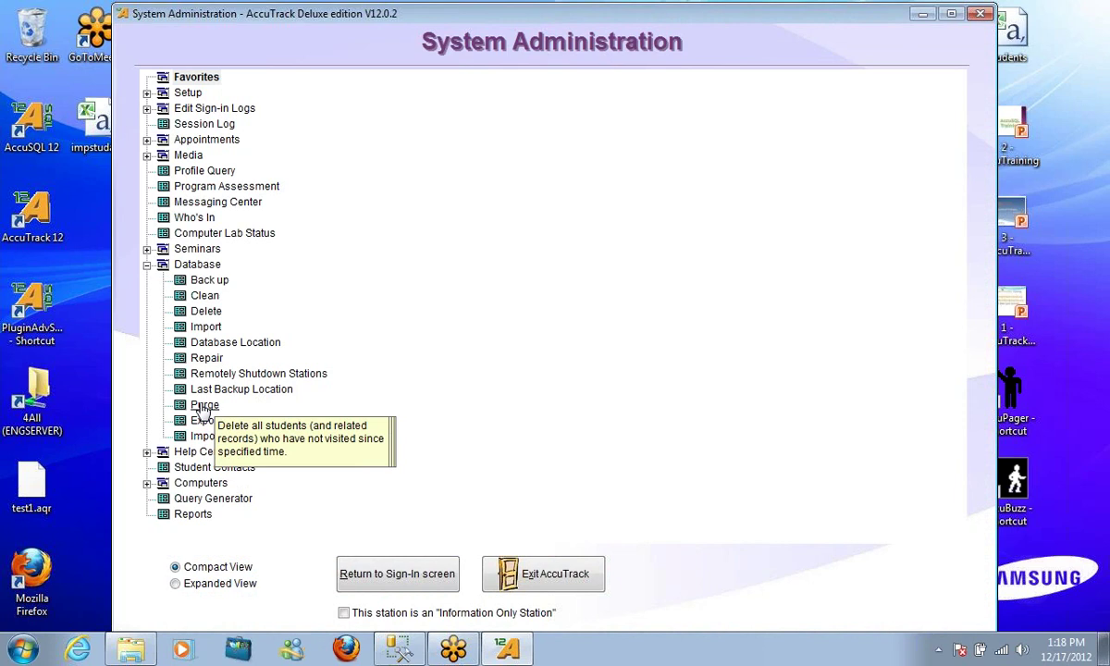
{"action": "left_click", "coordinate": [204, 407]}
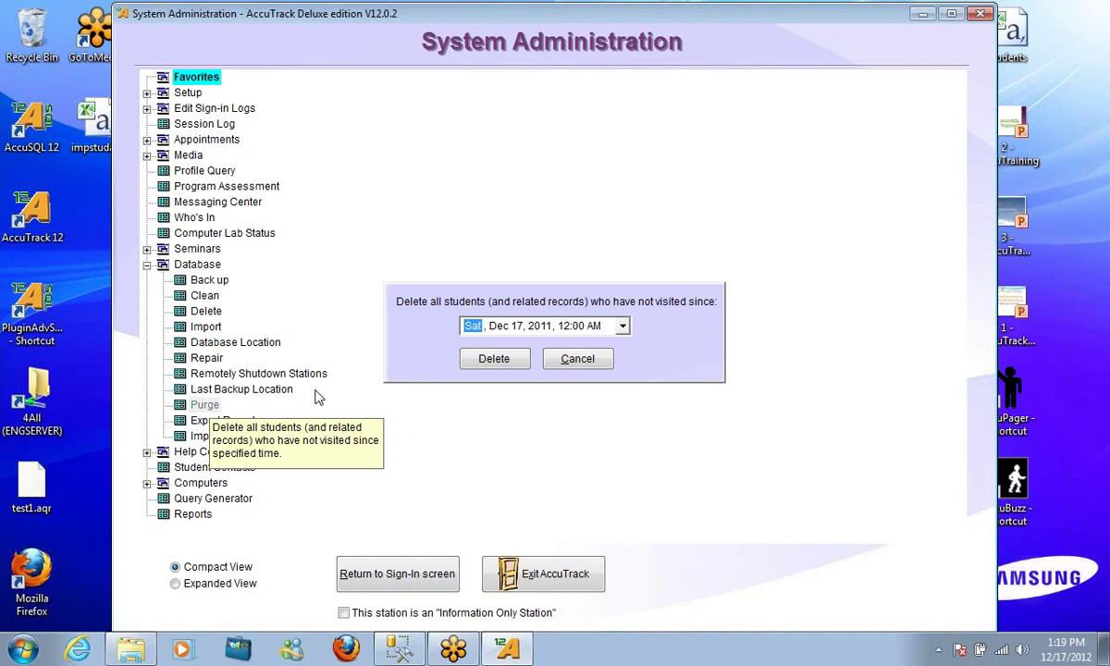
{"action": "key", "text": "Right"}
{"action": "key", "text": "Right"}
{"action": "key", "text": "Right"}
{"action": "type", "text": "2001"}
{"action": "left_click", "coordinate": [493, 360]}
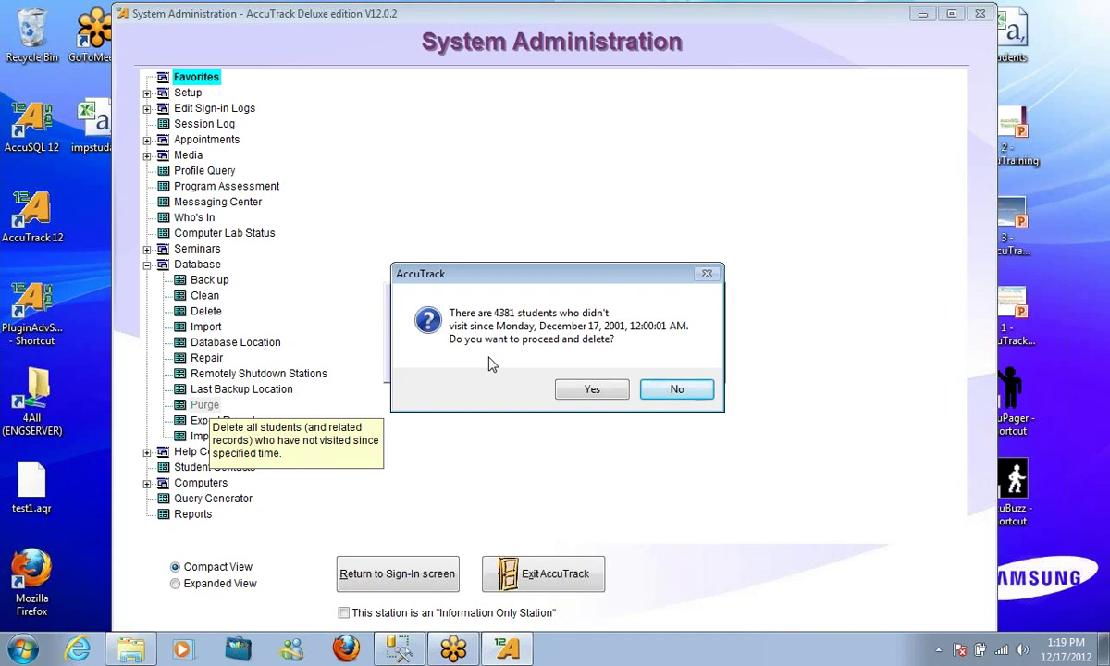
{"action": "left_click", "coordinate": [680, 391]}
{"action": "left_click", "coordinate": [582, 363]}
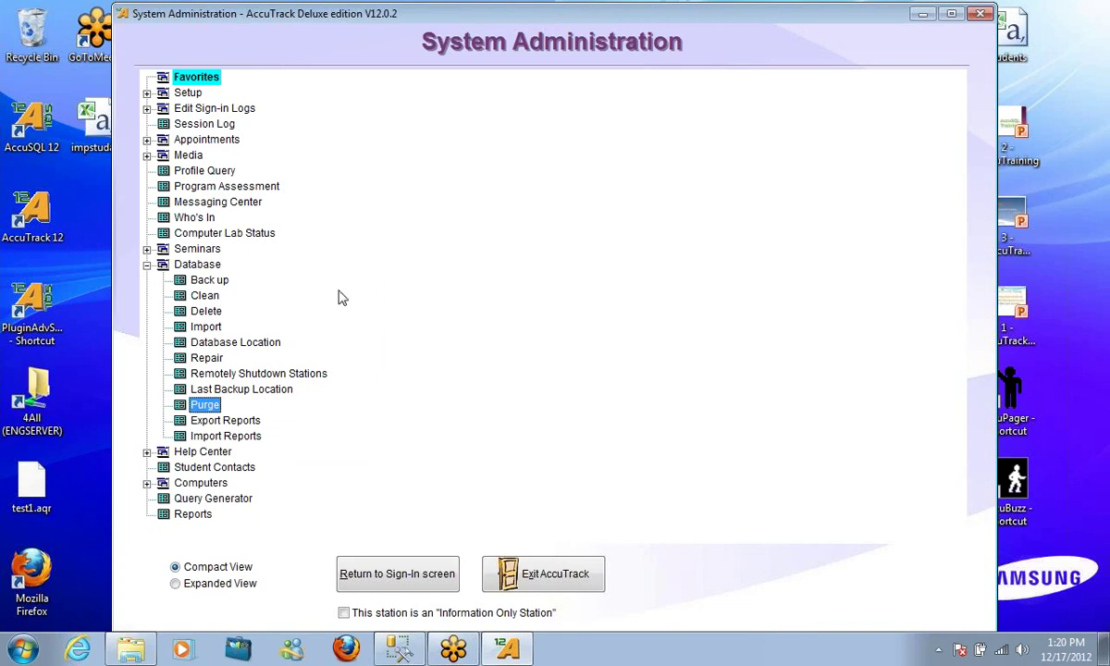
Expand Setup > Center Setup and open Semesters, which shows Year 2012 (08/05/2012–12/31/2012)
{"action": "left_click", "coordinate": [147, 108]}
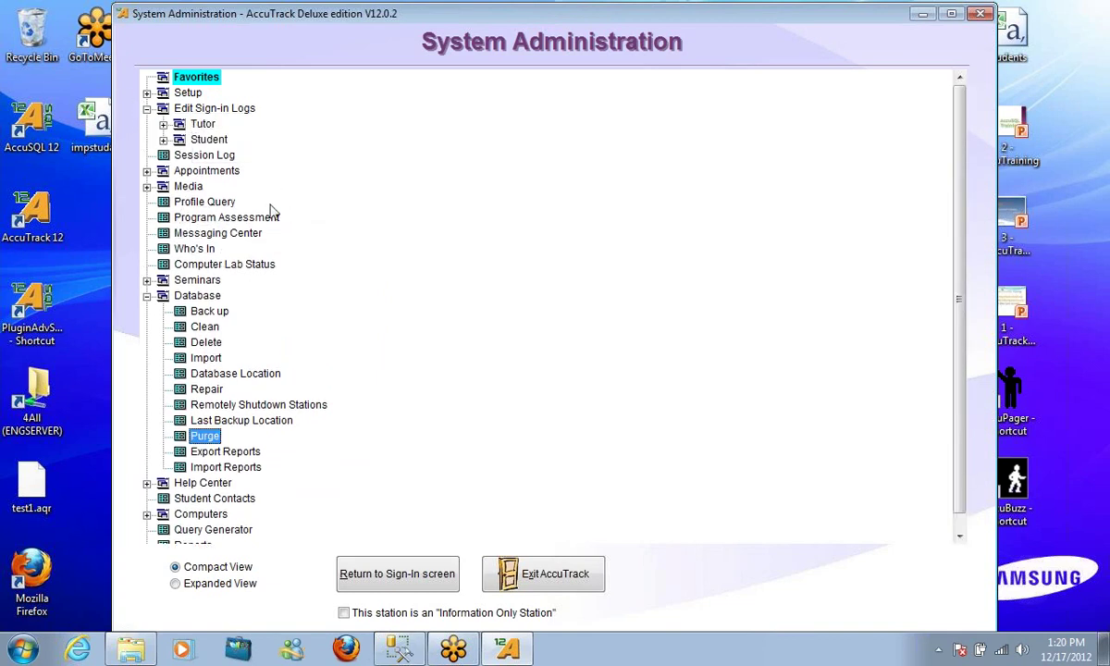
{"action": "left_click", "coordinate": [147, 93]}
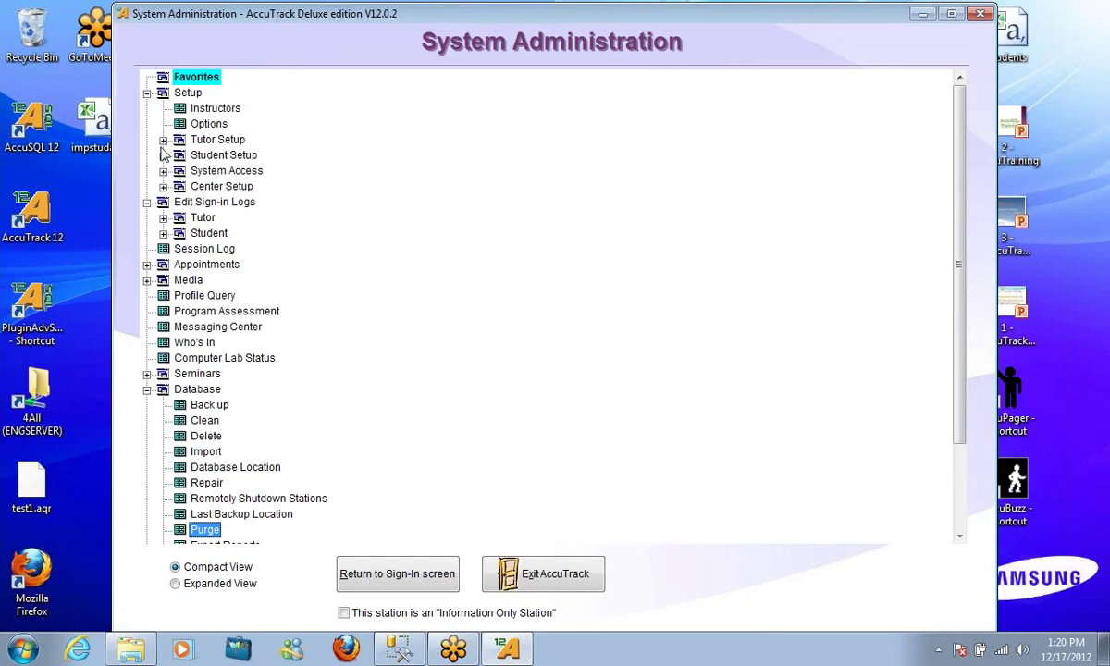
{"action": "left_click", "coordinate": [163, 186]}
{"action": "left_click", "coordinate": [233, 218]}
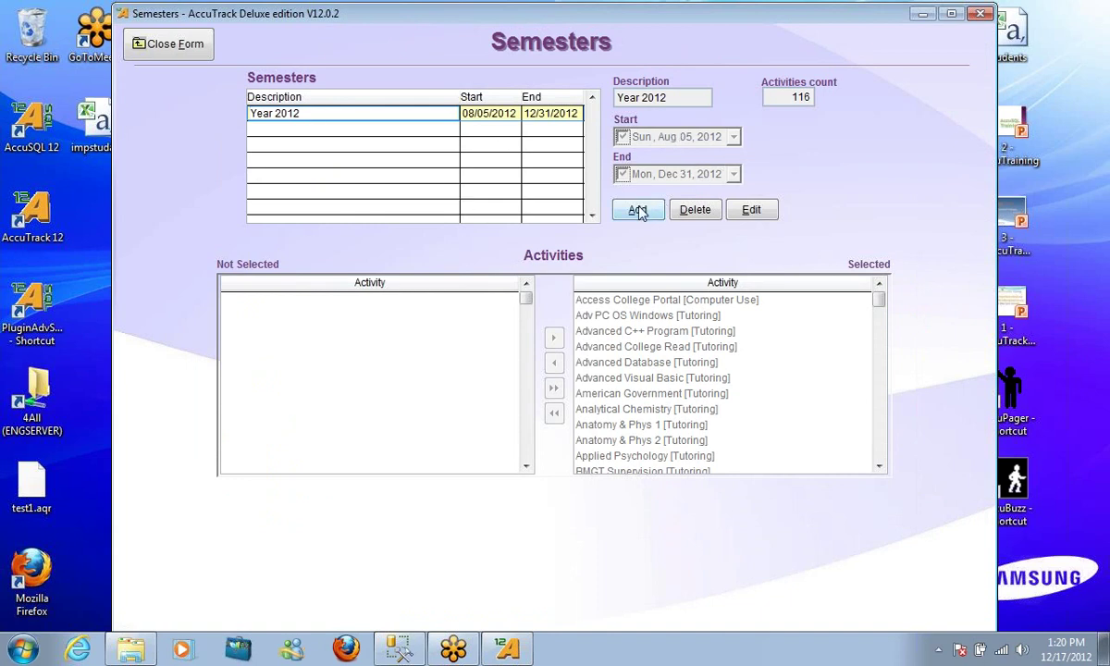
Add a new semester with the description 'Spring 2012'
{"action": "left_click", "coordinate": [638, 211]}
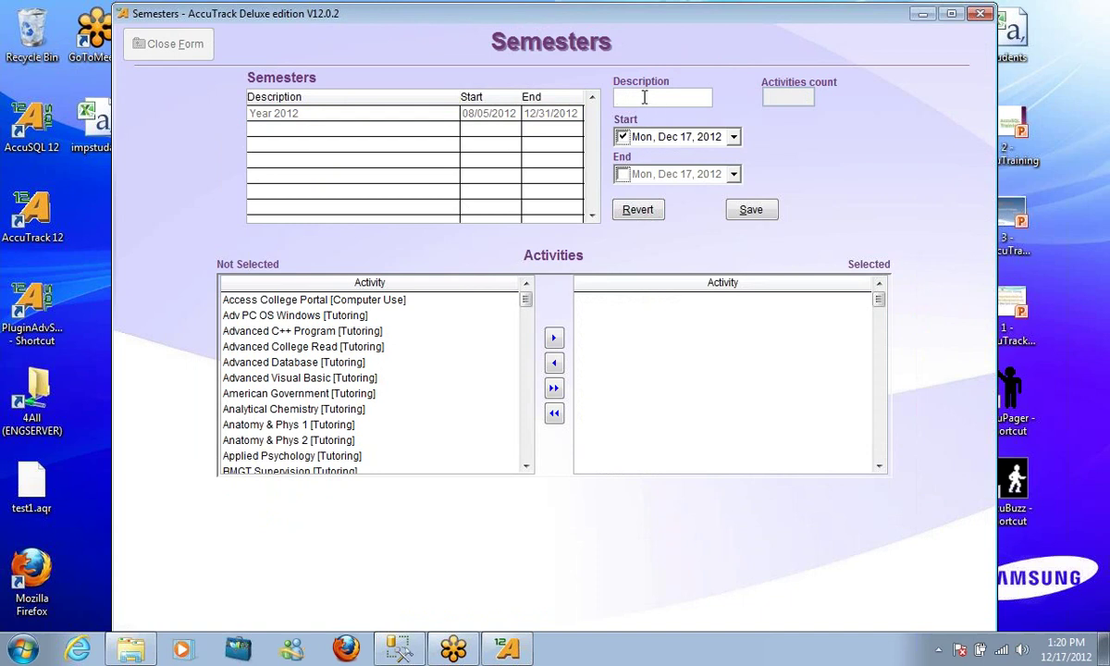
{"action": "type", "text": "Spring 2012"}
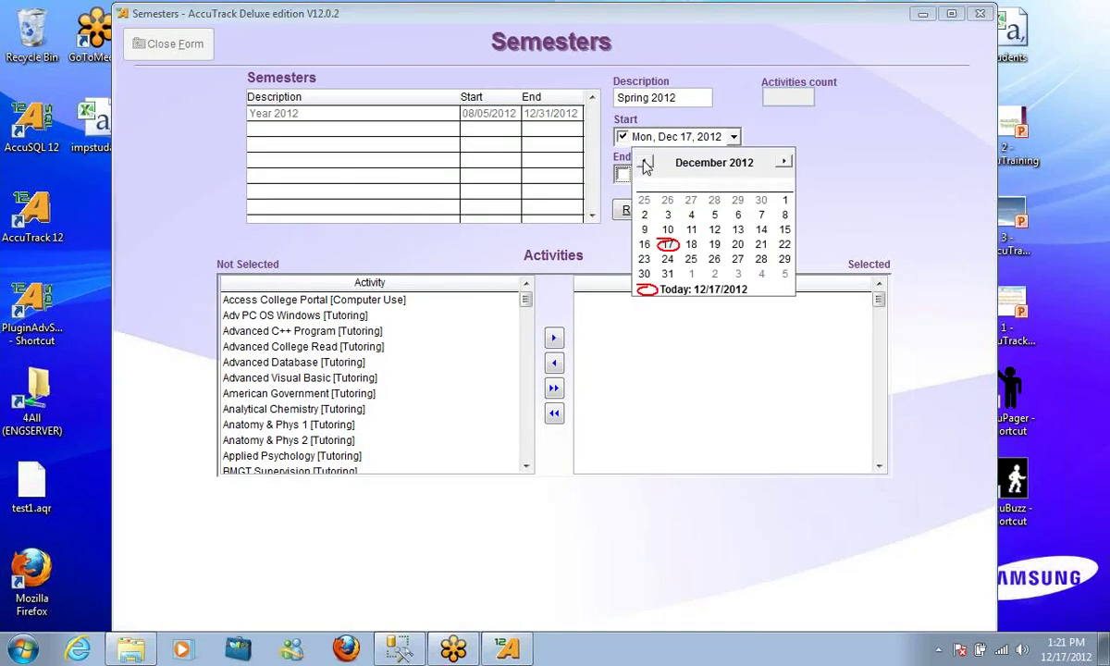
Set the semester's start date to January 4, 2012
{"action": "left_click", "coordinate": [643, 162]}
{"action": "left_click", "coordinate": [643, 163]}
{"action": "left_click", "coordinate": [643, 162]}
{"action": "left_click", "coordinate": [643, 163]}
{"action": "left_click", "coordinate": [643, 163]}
{"action": "left_click", "coordinate": [643, 162]}
{"action": "left_click", "coordinate": [643, 163]}
{"action": "left_click", "coordinate": [643, 163]}
{"action": "left_click", "coordinate": [643, 163]}
{"action": "left_click", "coordinate": [643, 163]}
{"action": "left_click", "coordinate": [644, 162]}
{"action": "left_click", "coordinate": [715, 214]}
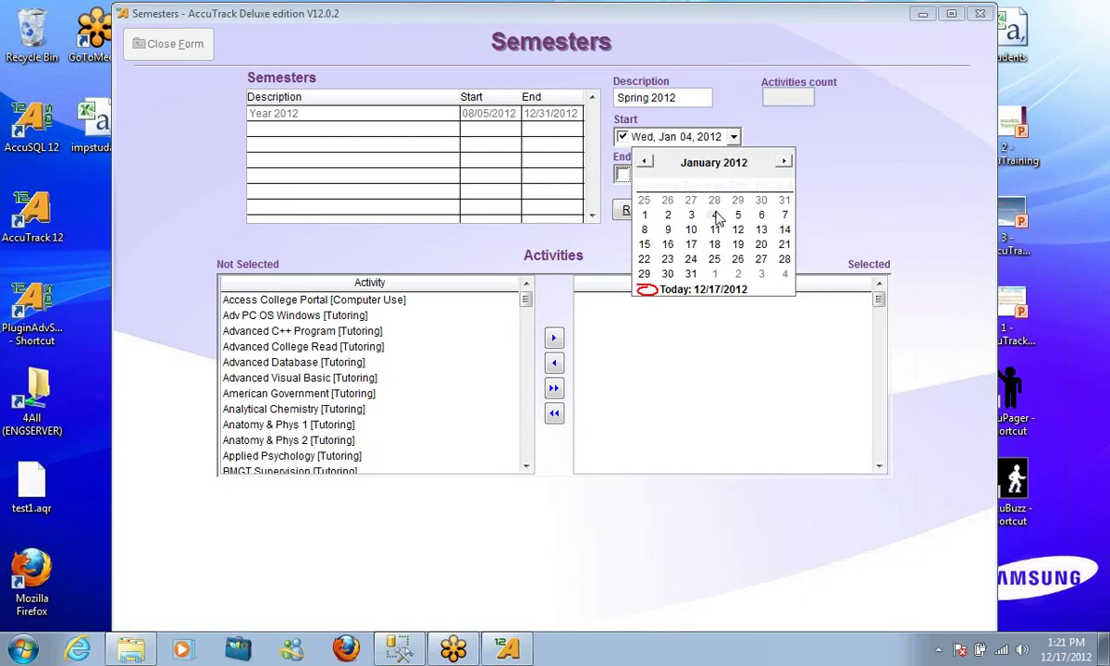
Set the semester's end date to May 31, 2012
{"action": "left_click", "coordinate": [732, 174]}
{"action": "left_click", "coordinate": [782, 201]}
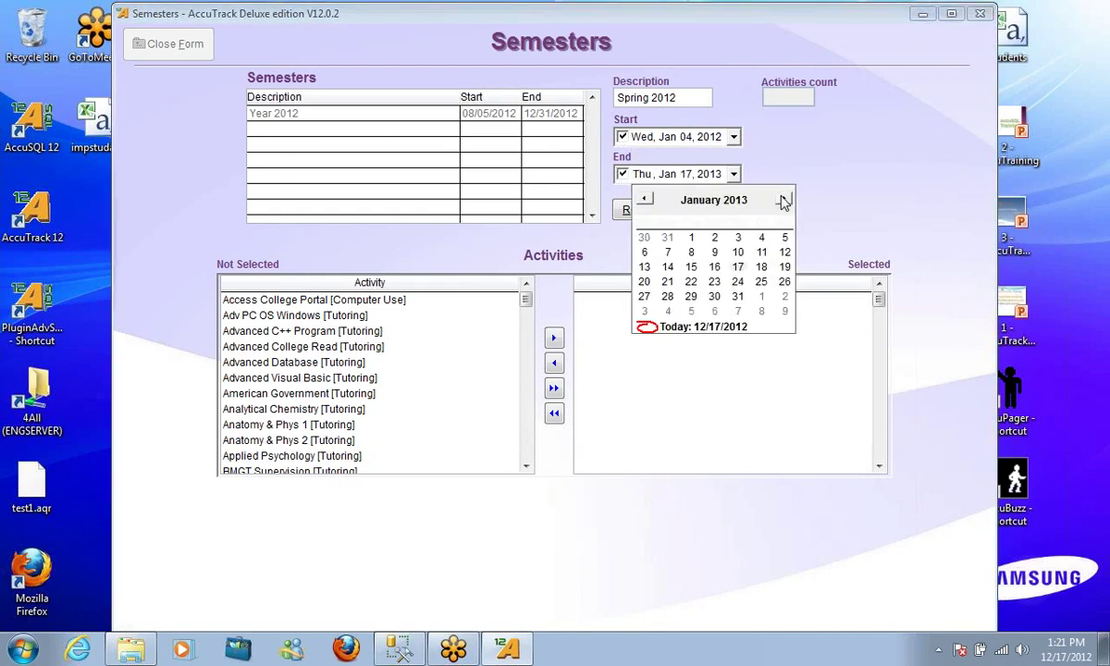
{"action": "left_click", "coordinate": [645, 204]}
{"action": "left_click", "coordinate": [645, 201]}
{"action": "left_click", "coordinate": [645, 201]}
{"action": "left_click", "coordinate": [645, 201]}
{"action": "left_click", "coordinate": [645, 200]}
{"action": "left_click", "coordinate": [645, 200]}
{"action": "left_click", "coordinate": [645, 200]}
{"action": "left_click", "coordinate": [645, 201]}
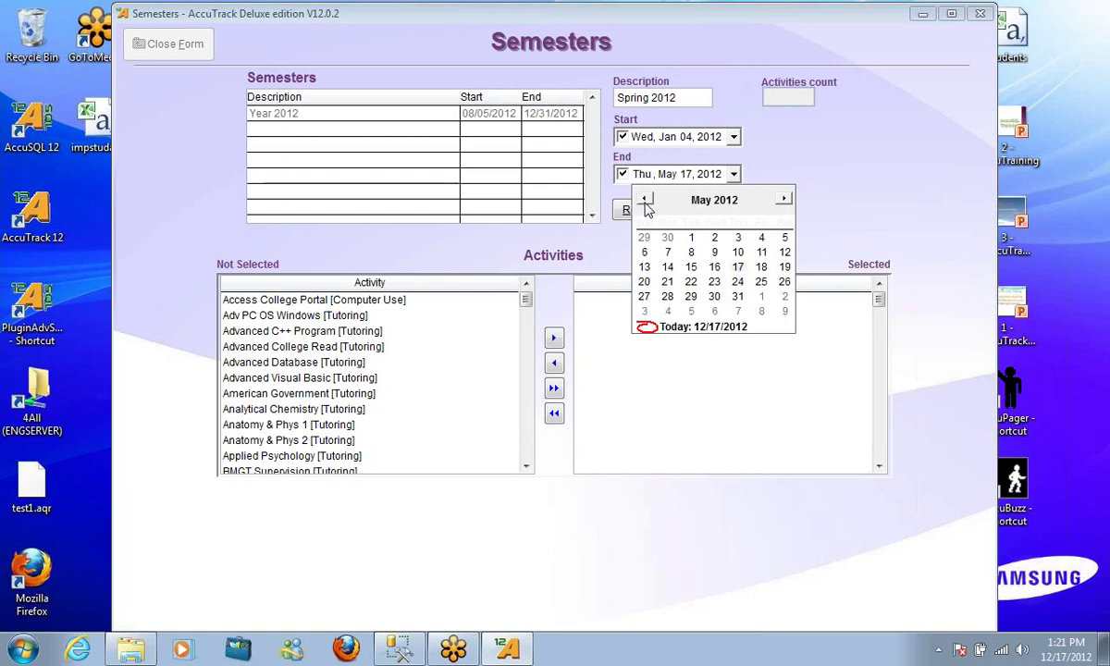
{"action": "left_click", "coordinate": [737, 296]}
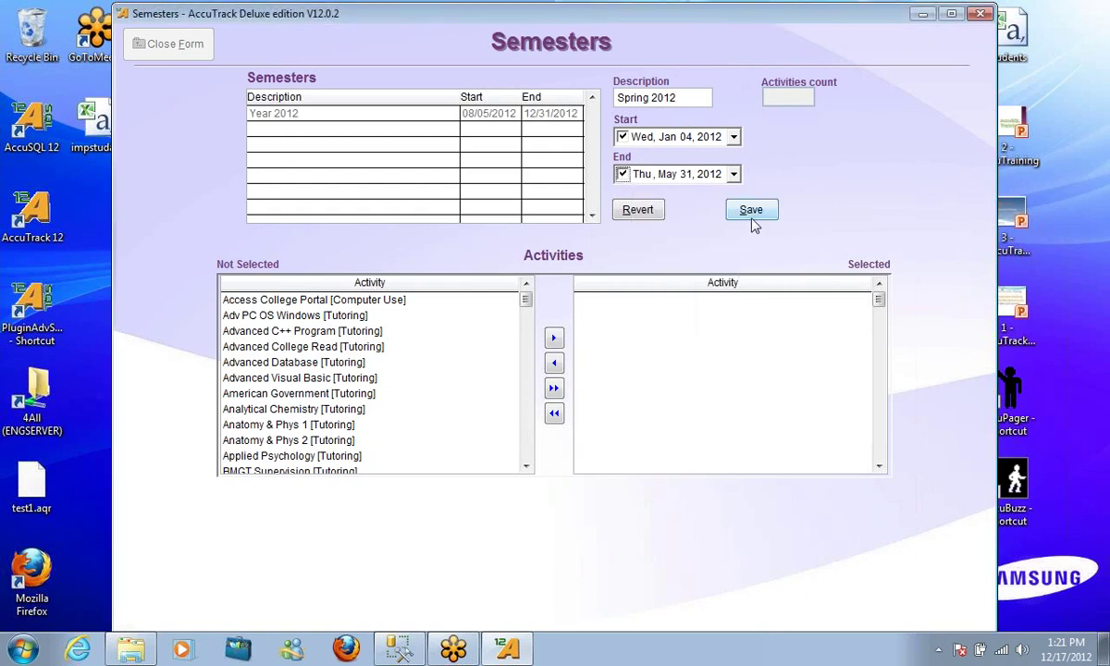
Assign all activities to Spring 2012, save it and select its row
{"action": "left_click", "coordinate": [553, 387]}
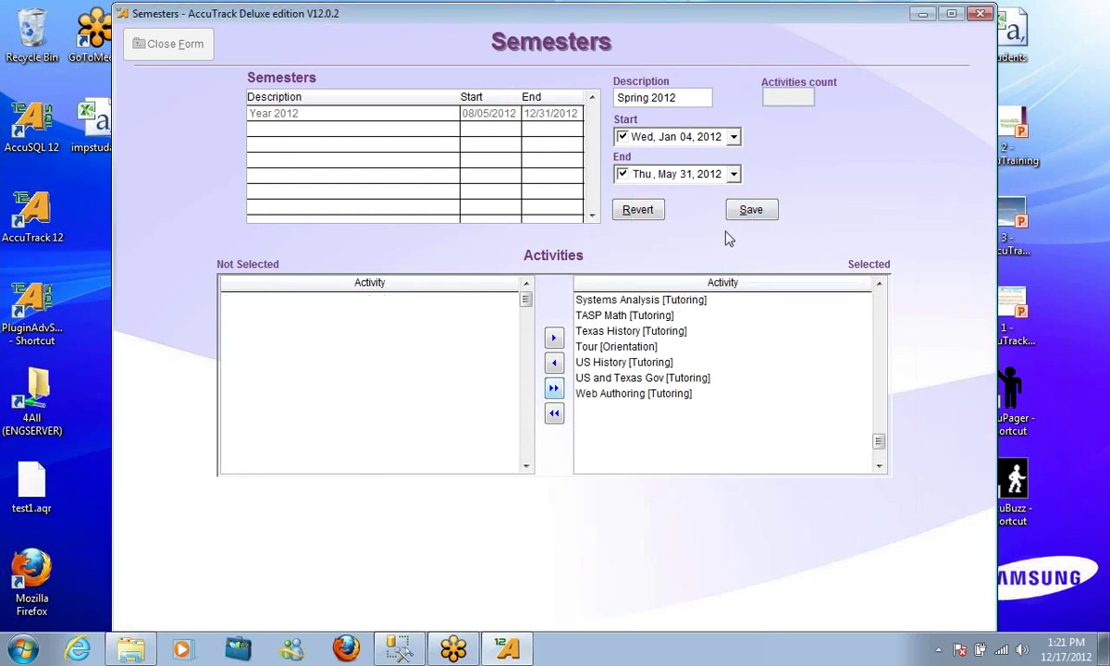
{"action": "left_click", "coordinate": [748, 210]}
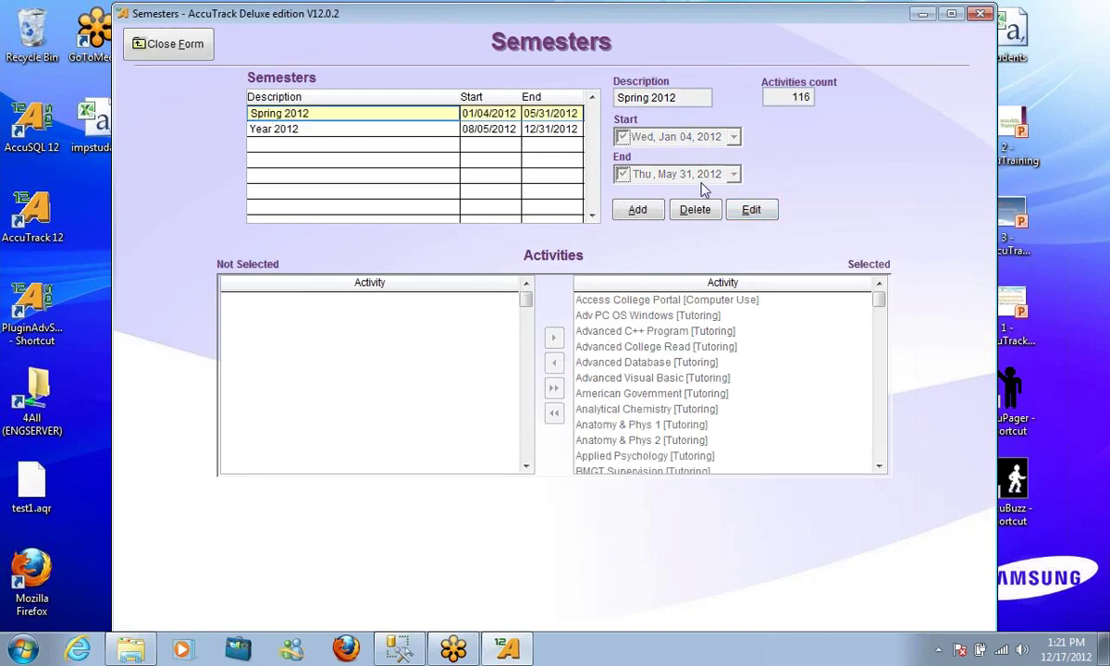
{"action": "left_click", "coordinate": [379, 115]}
Rename the Year 2012 semester to 'Fall 2012' and save it
{"action": "left_click", "coordinate": [328, 129]}
{"action": "left_click", "coordinate": [753, 210]}
{"action": "left_click_drag", "start_coordinate": [640, 97], "coordinate": [581, 96]}
{"action": "type", "text": "Fall"}
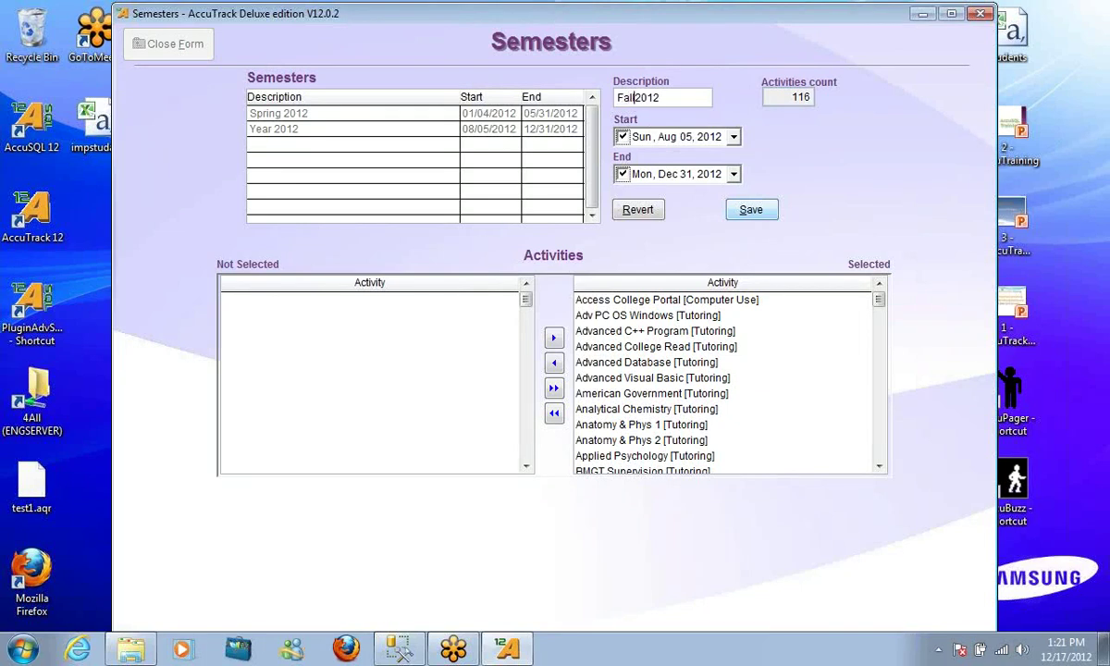
{"action": "left_click", "coordinate": [753, 210]}
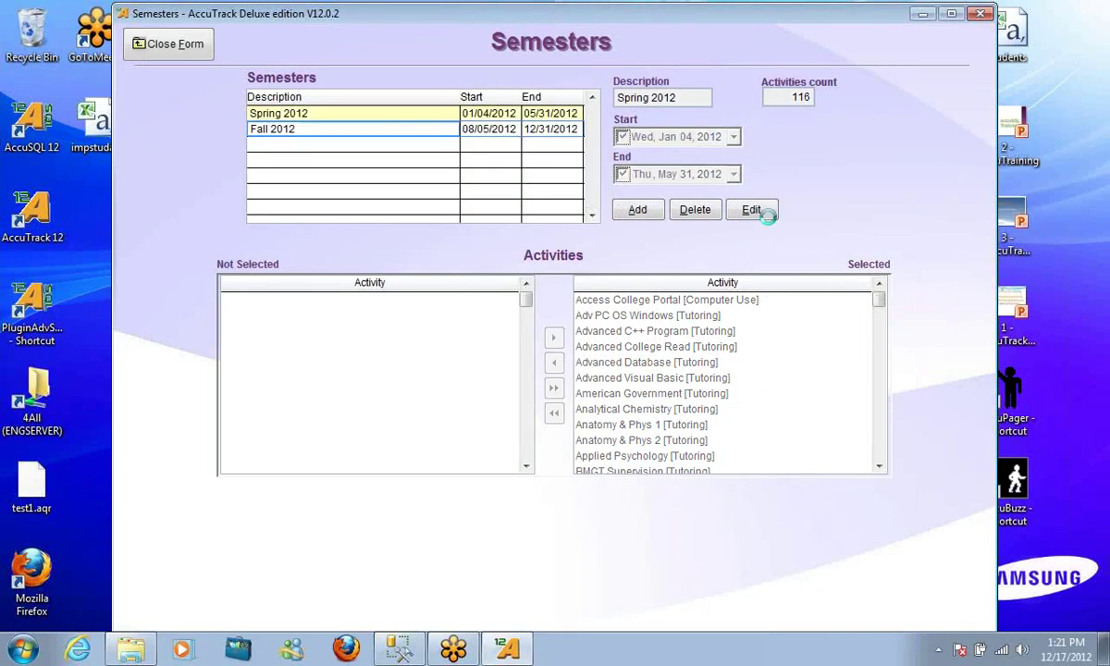
Add a new semester 'Summer A 2012' starting June 1, 2012
{"action": "left_click", "coordinate": [641, 212]}
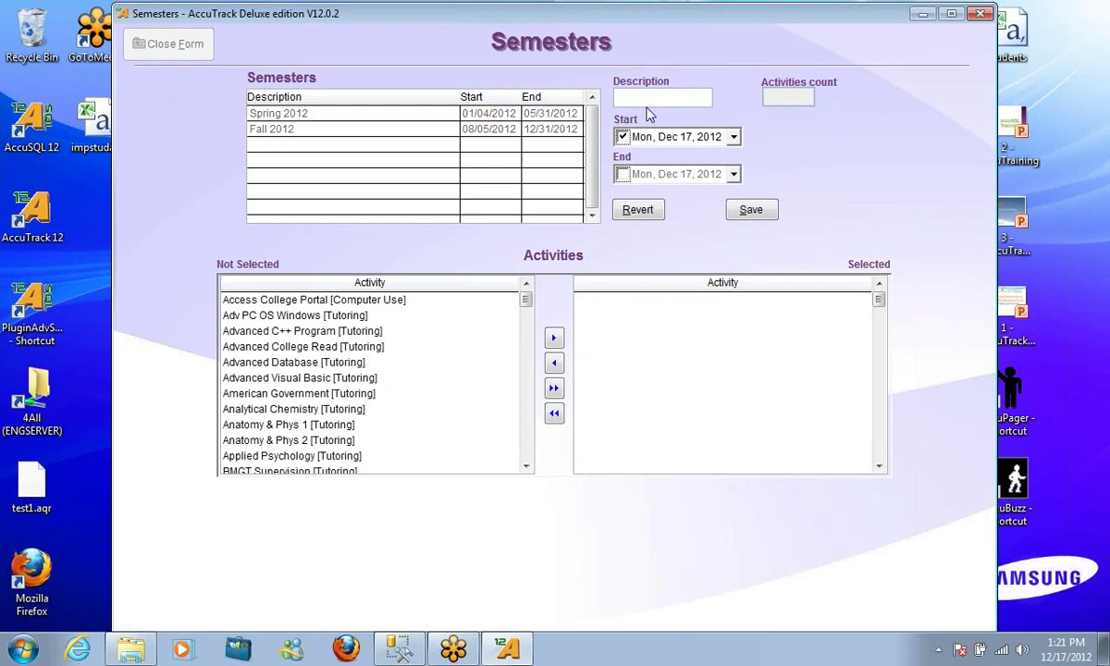
{"action": "type", "text": "Summ2"}
{"action": "key", "text": "BackSpace"}
{"action": "key", "text": "BackSpace"}
{"action": "type", "text": "er A 2012"}
{"action": "left_click", "coordinate": [733, 137]}
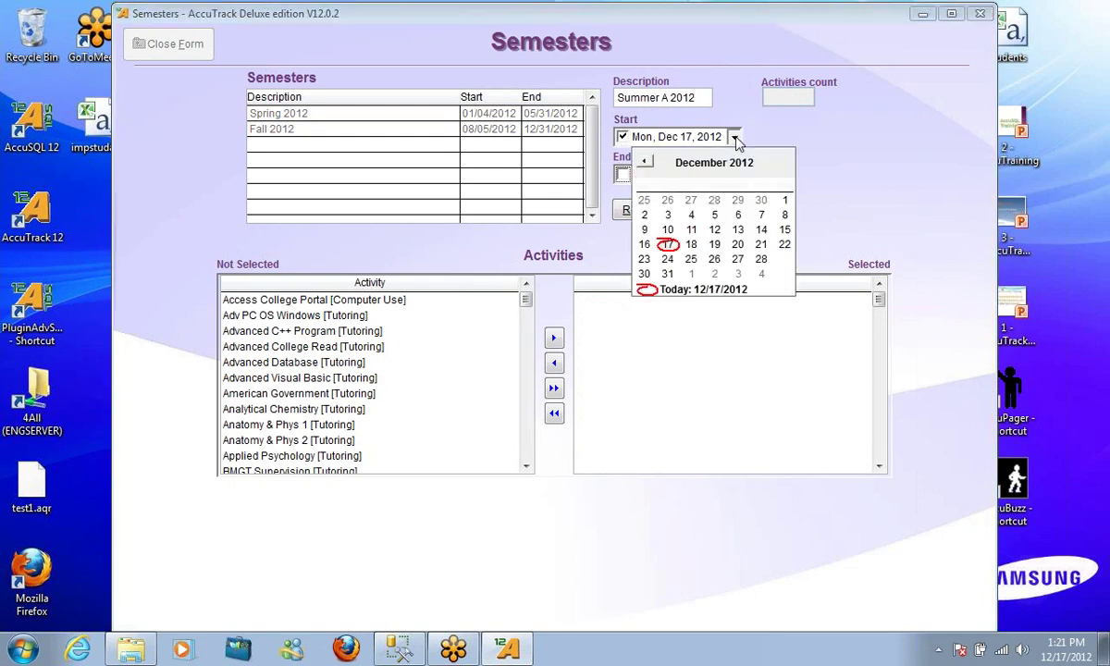
{"action": "left_click", "coordinate": [646, 163]}
{"action": "left_click", "coordinate": [646, 163]}
{"action": "left_click", "coordinate": [646, 163]}
{"action": "left_click", "coordinate": [646, 163]}
{"action": "left_click", "coordinate": [646, 163]}
{"action": "left_click", "coordinate": [646, 163]}
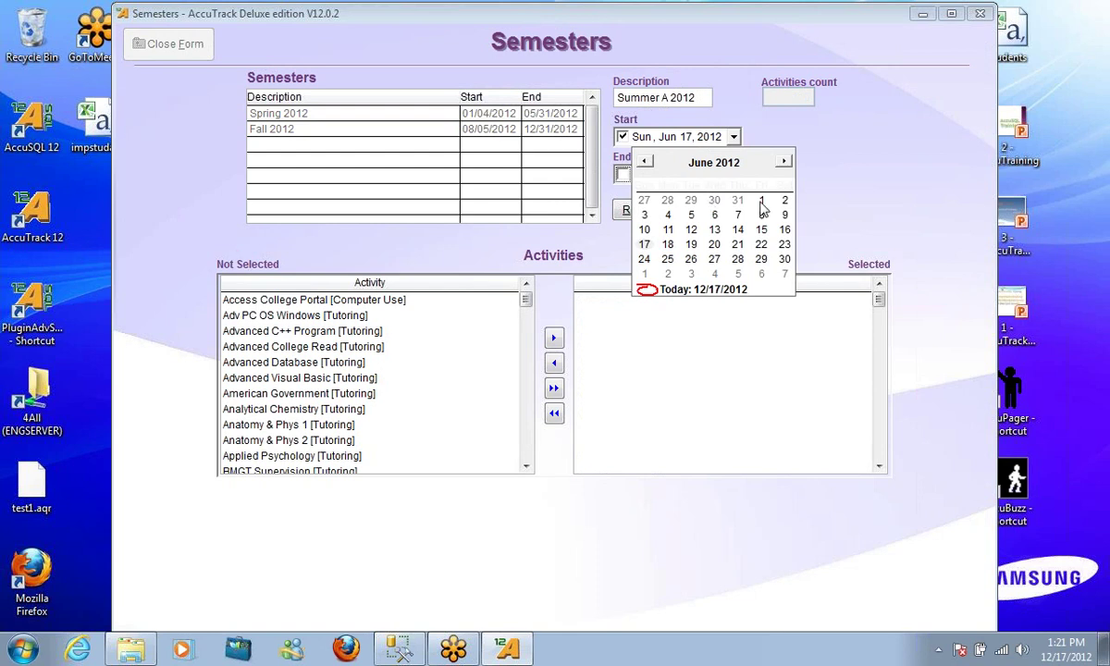
{"action": "left_click", "coordinate": [761, 200]}
Set the Summer A end date to August 31, 2012
{"action": "left_click", "coordinate": [733, 174]}
{"action": "left_click", "coordinate": [783, 200]}
{"action": "left_click", "coordinate": [784, 200]}
{"action": "left_click", "coordinate": [784, 200]}
{"action": "left_click", "coordinate": [783, 200]}
{"action": "left_click", "coordinate": [784, 200]}
{"action": "left_click", "coordinate": [784, 199]}
{"action": "left_click", "coordinate": [785, 200]}
{"action": "left_click", "coordinate": [785, 200]}
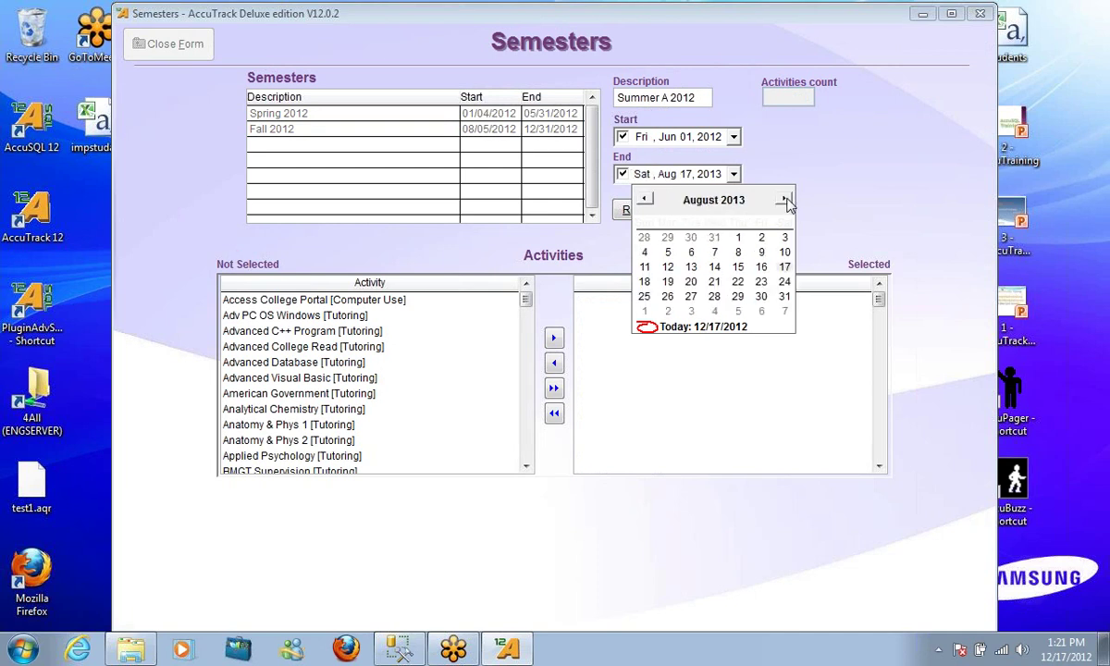
{"action": "left_click", "coordinate": [730, 200]}
{"action": "left_click", "coordinate": [757, 210]}
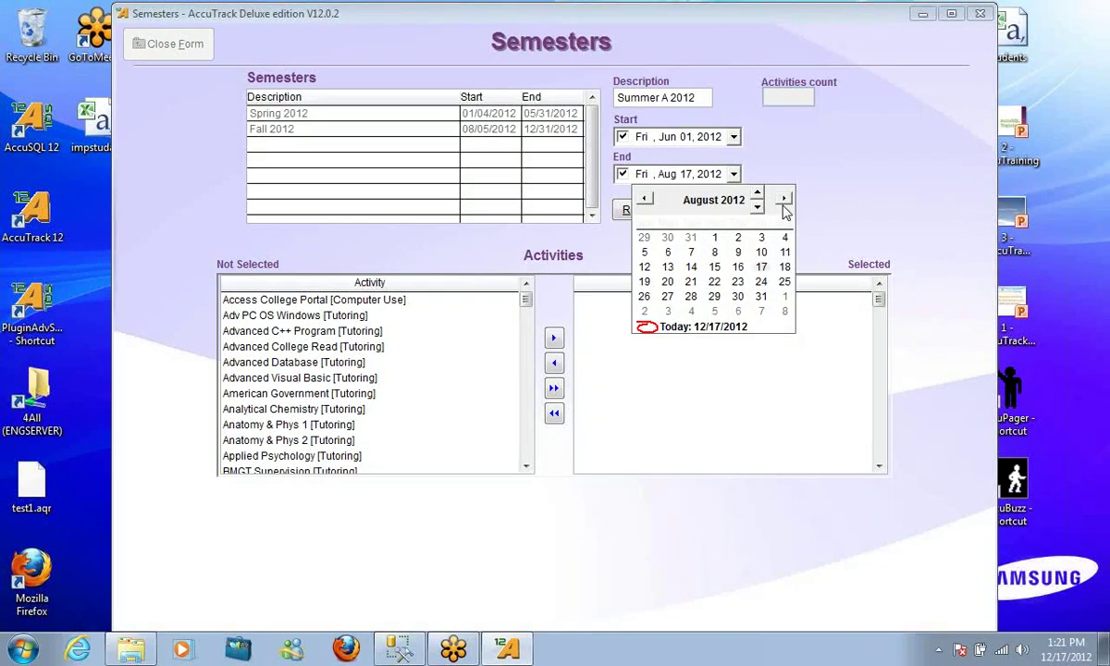
{"action": "left_click", "coordinate": [760, 294]}
{"action": "left_click", "coordinate": [760, 296]}
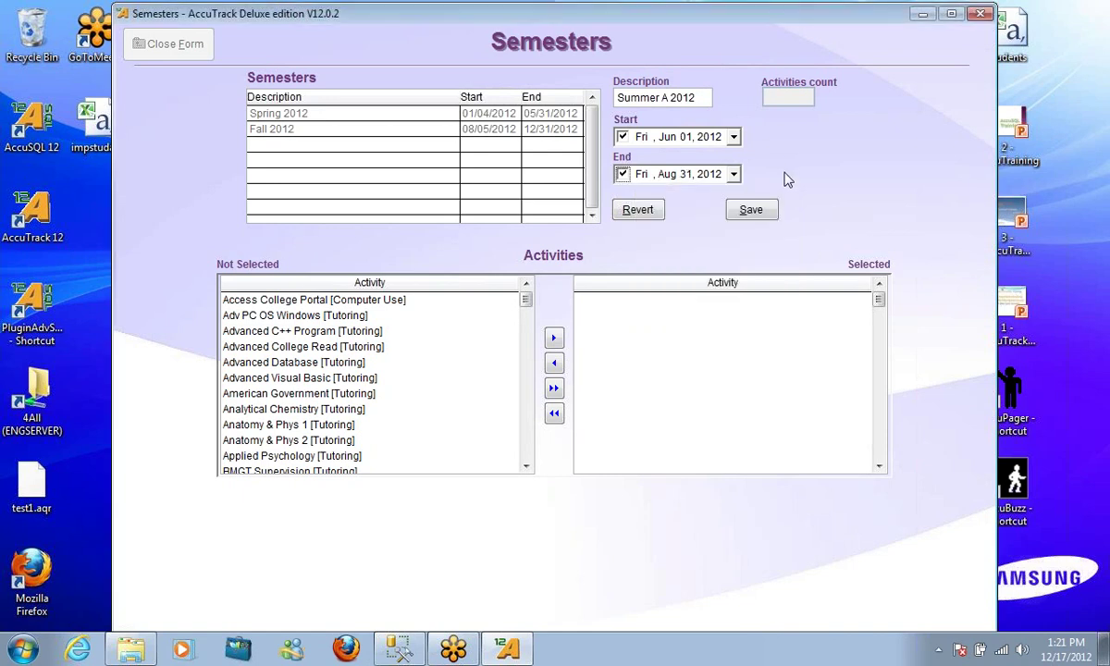
After the overlap error, change the end date to August 3, 2012 and save without activities
{"action": "left_click", "coordinate": [751, 209]}
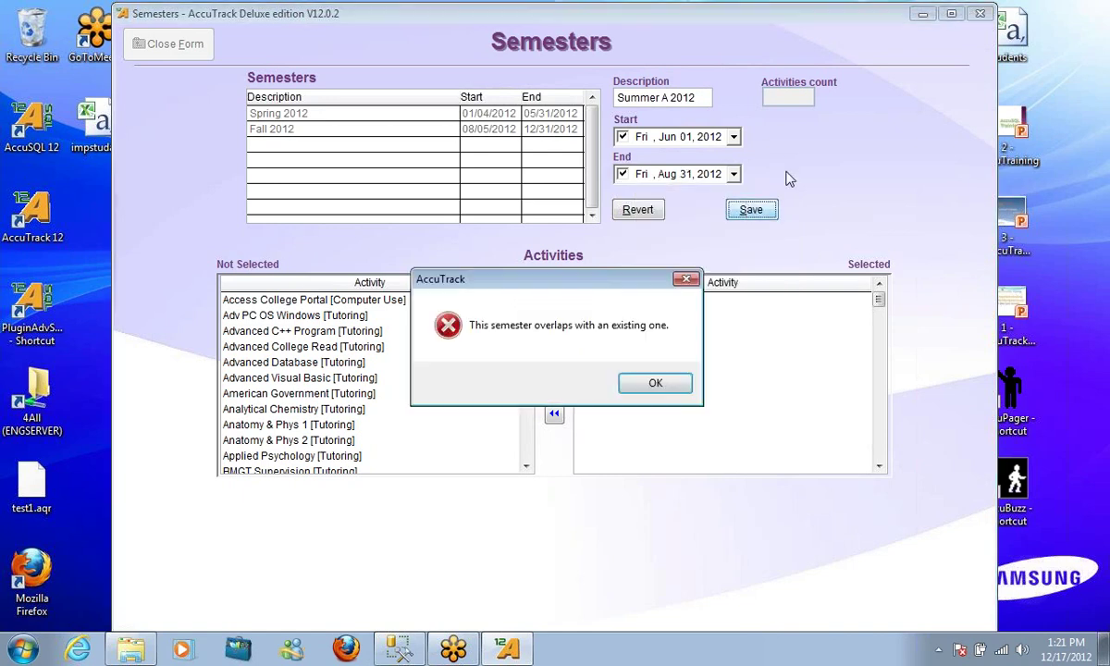
{"action": "left_click", "coordinate": [654, 383]}
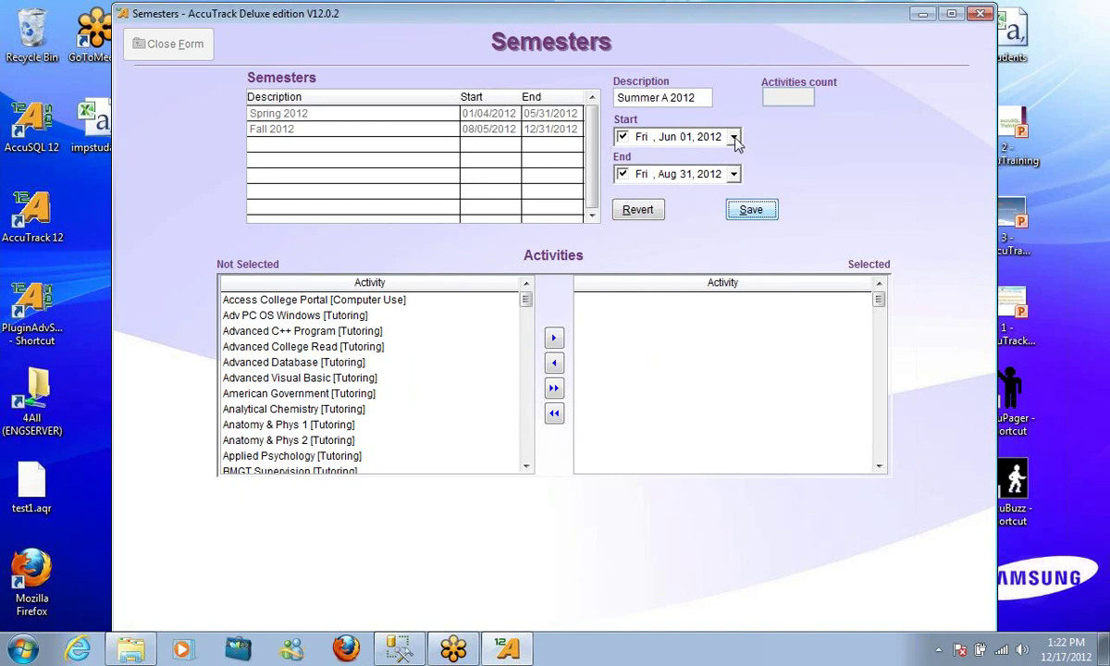
{"action": "left_click", "coordinate": [734, 175]}
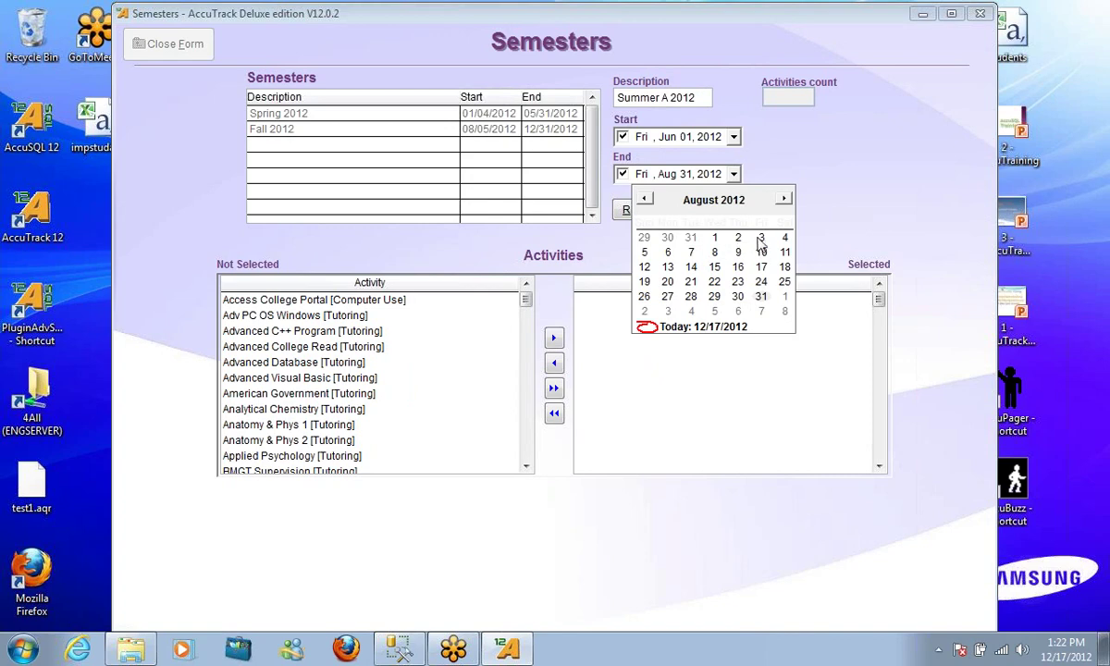
{"action": "left_click", "coordinate": [760, 239]}
{"action": "left_click", "coordinate": [750, 209]}
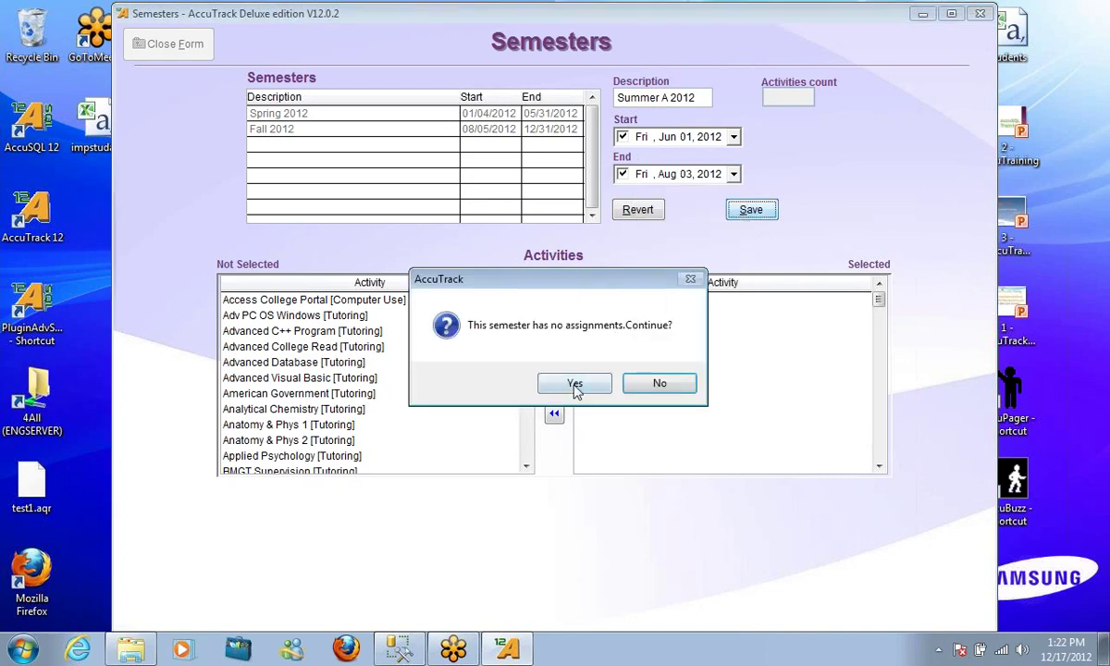
{"action": "left_click", "coordinate": [575, 385]}
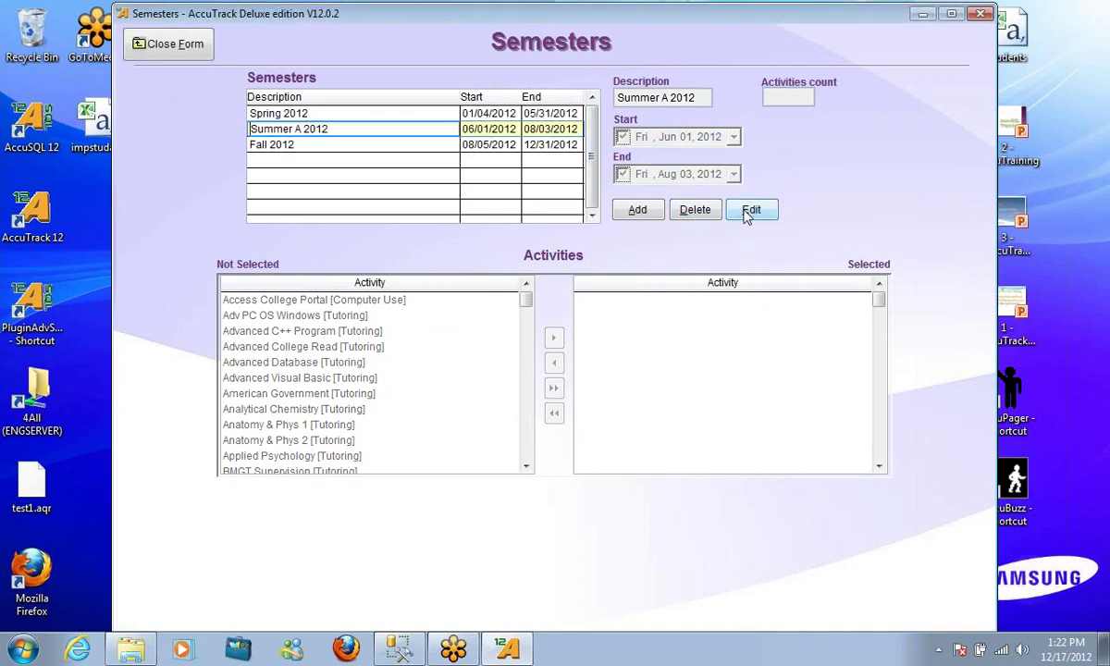
Assign all activities to Summer A 2012 and save
{"action": "left_click", "coordinate": [751, 209]}
{"action": "left_click", "coordinate": [553, 387]}
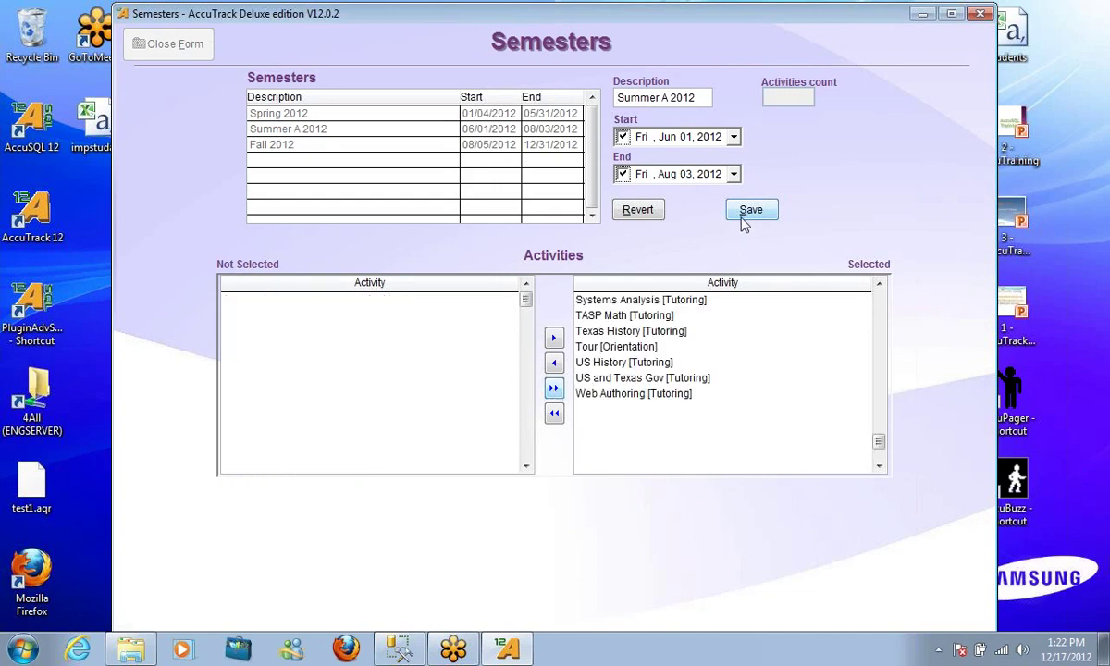
{"action": "left_click", "coordinate": [750, 211]}
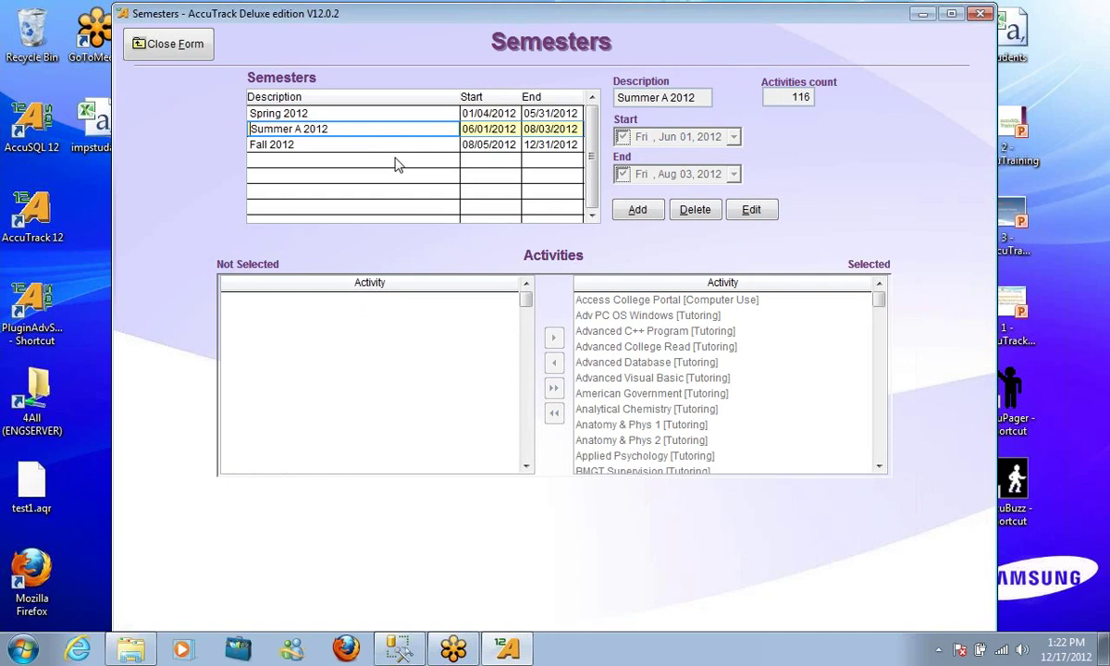
Check the Spring, Summer A and Fall 2012 semester details, then close the Semesters form
{"action": "left_click", "coordinate": [311, 112]}
{"action": "left_click", "coordinate": [330, 128]}
{"action": "left_click", "coordinate": [337, 145]}
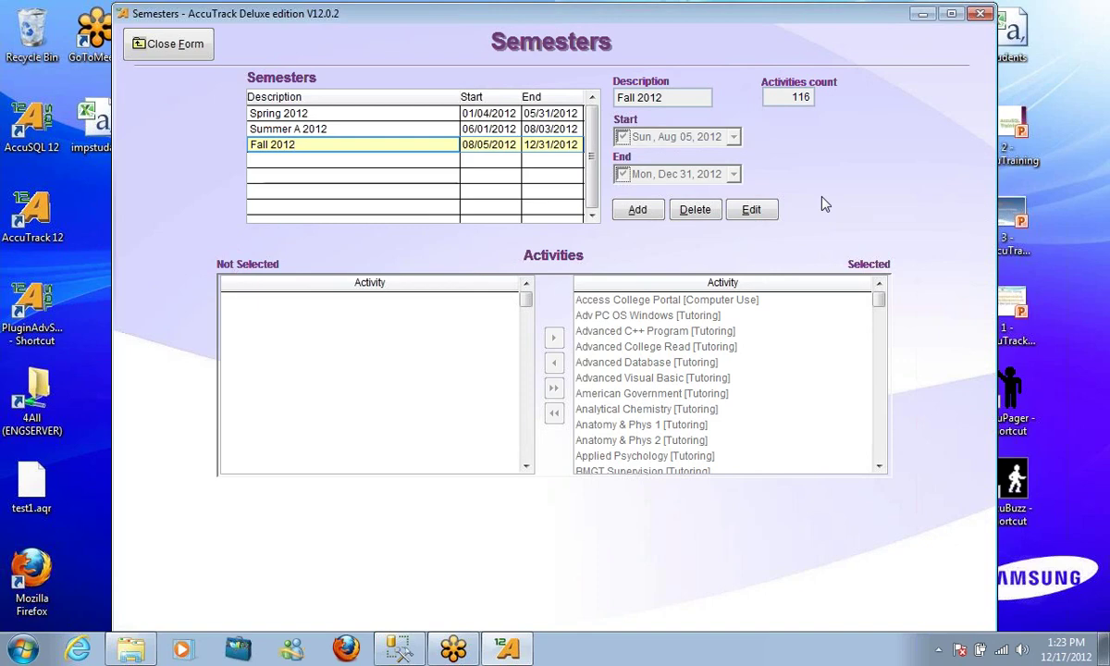
{"action": "left_click", "coordinate": [172, 51]}
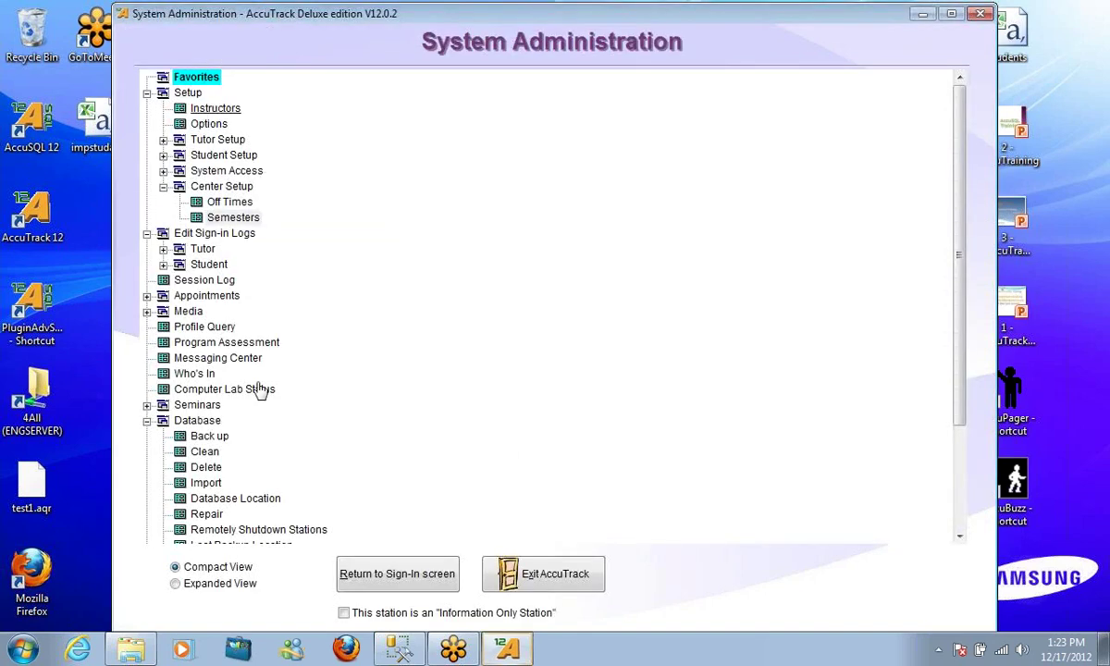
{"action": "scroll", "coordinate": [260, 391], "scroll_direction": "down", "scroll_amount": 3}
{"action": "left_click", "coordinate": [193, 531]}
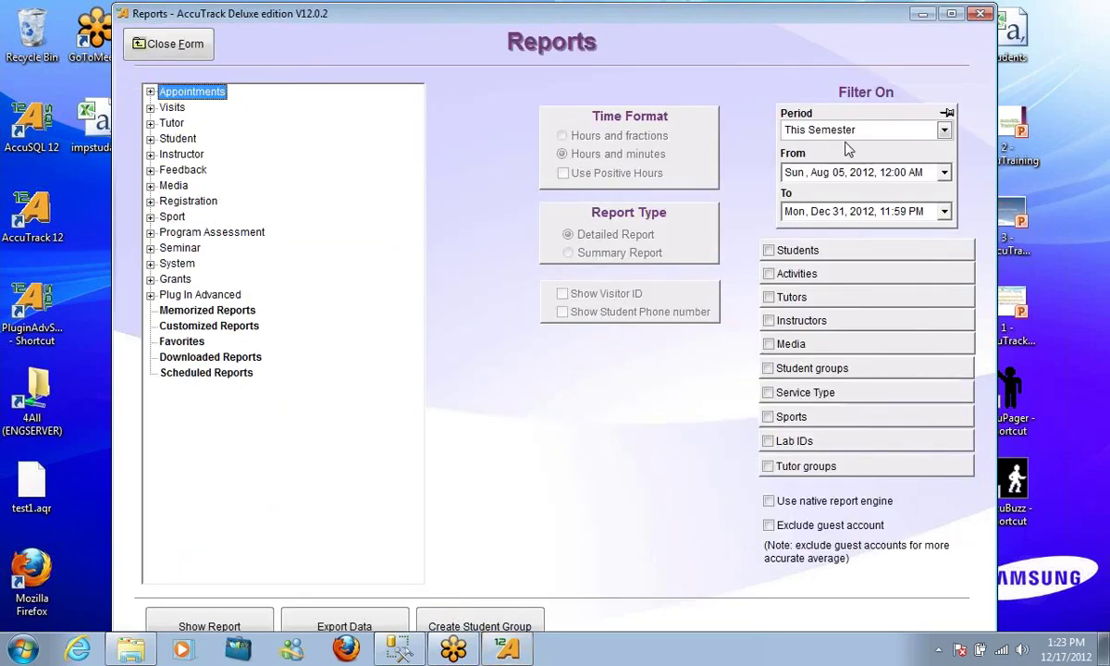
{"action": "left_click", "coordinate": [796, 131]}
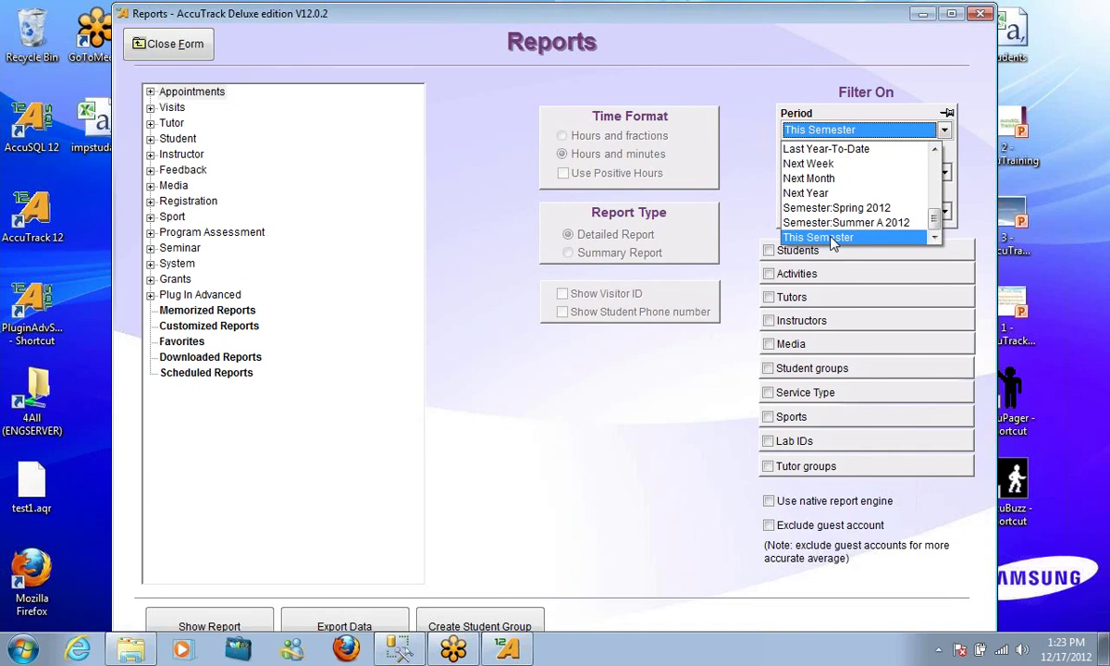
{"action": "mouse_move", "coordinate": [934, 220]}
{"action": "left_mouse_down"}
{"action": "mouse_move", "coordinate": [939, 176]}
{"action": "mouse_move", "coordinate": [936, 222]}
{"action": "left_mouse_up"}
{"action": "left_click", "coordinate": [633, 432]}
{"action": "left_click", "coordinate": [336, 287]}
{"action": "left_click", "coordinate": [180, 44]}
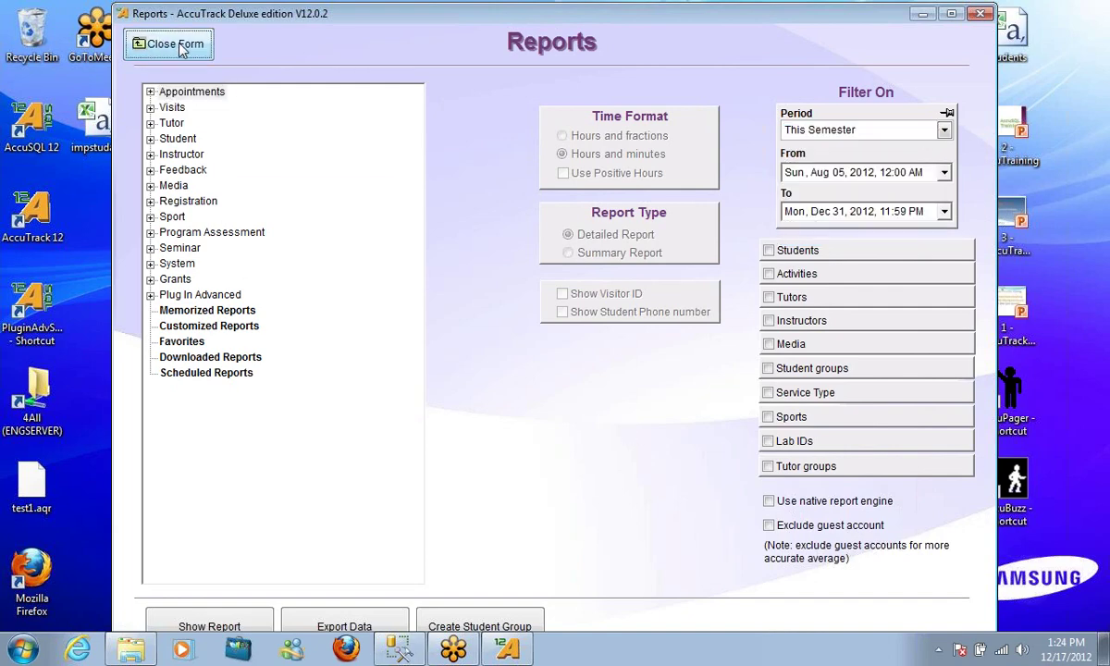
{"action": "scroll", "coordinate": [665, 250], "scroll_direction": "up", "scroll_amount": 3}
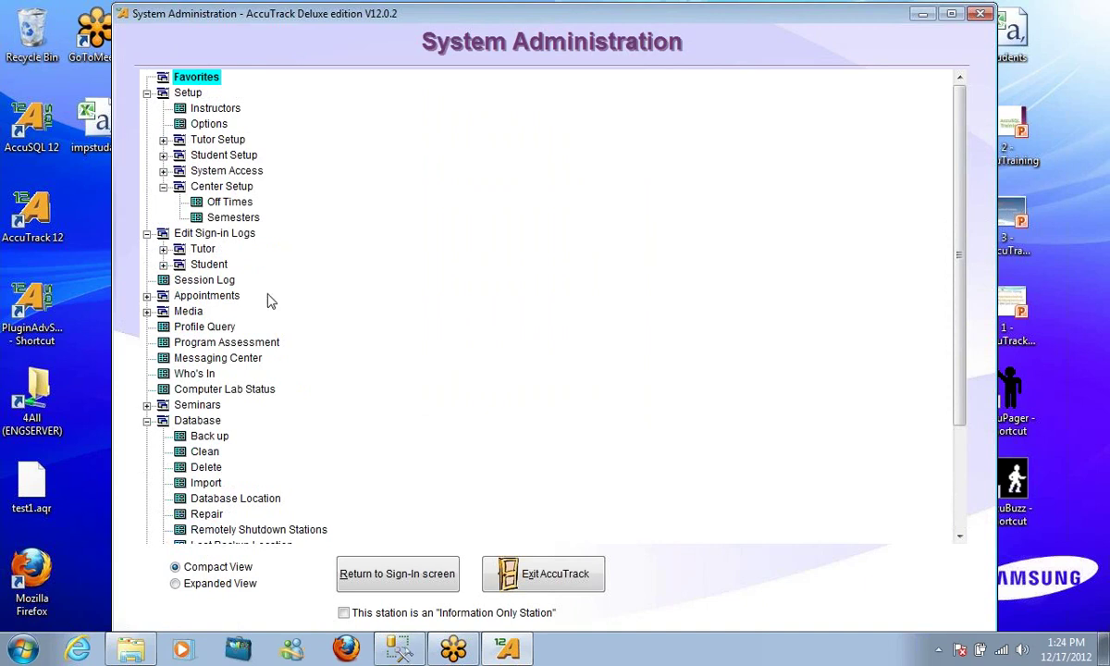
{"action": "left_click", "coordinate": [163, 249]}
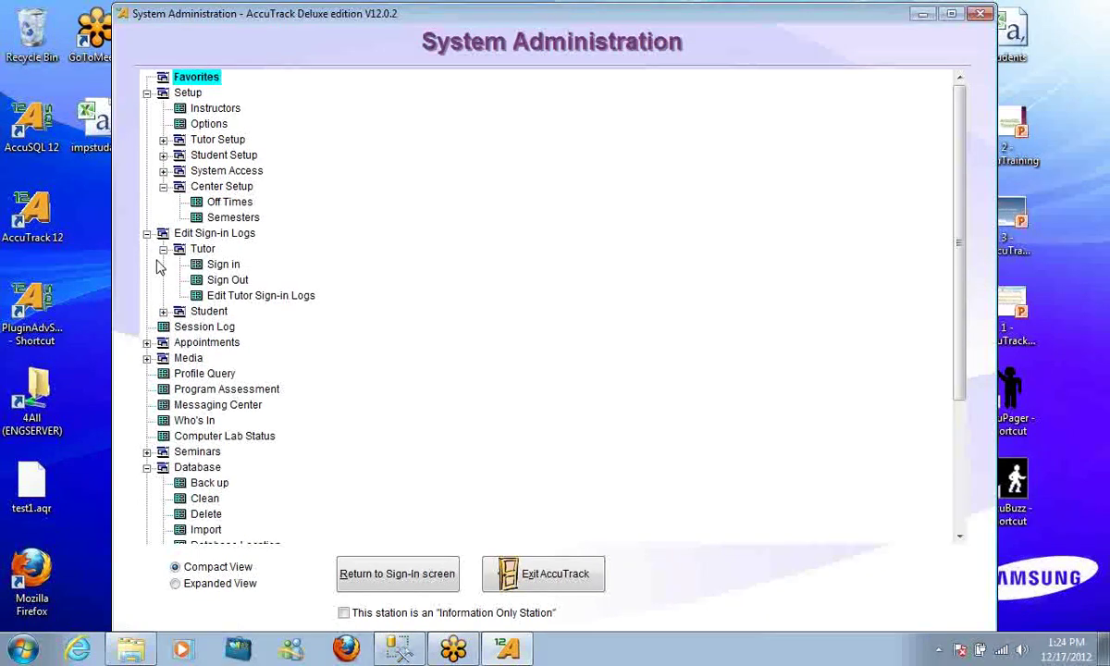
{"action": "left_click", "coordinate": [163, 249]}
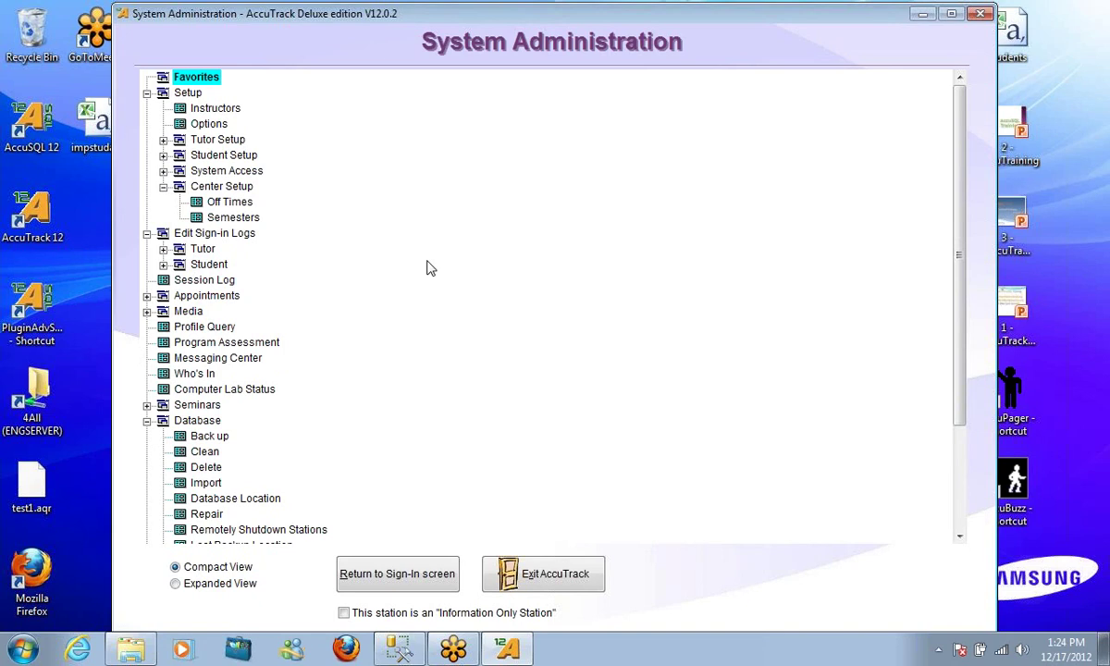
{"action": "key", "text": "End"}
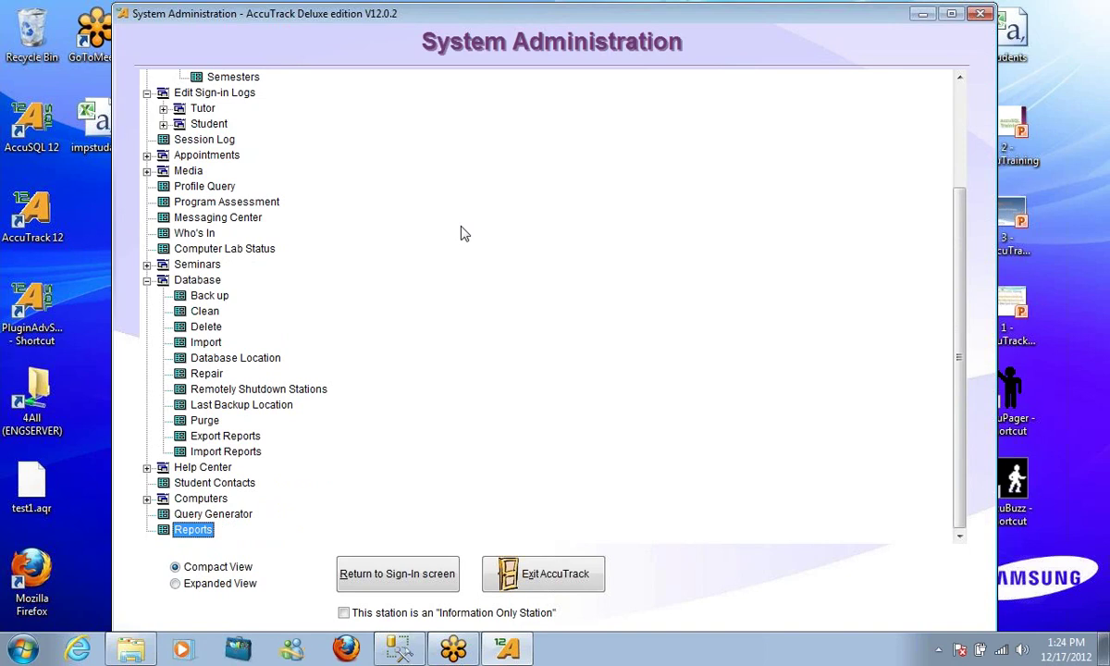
{"action": "scroll", "coordinate": [464, 234], "scroll_direction": "up", "scroll_amount": 1}
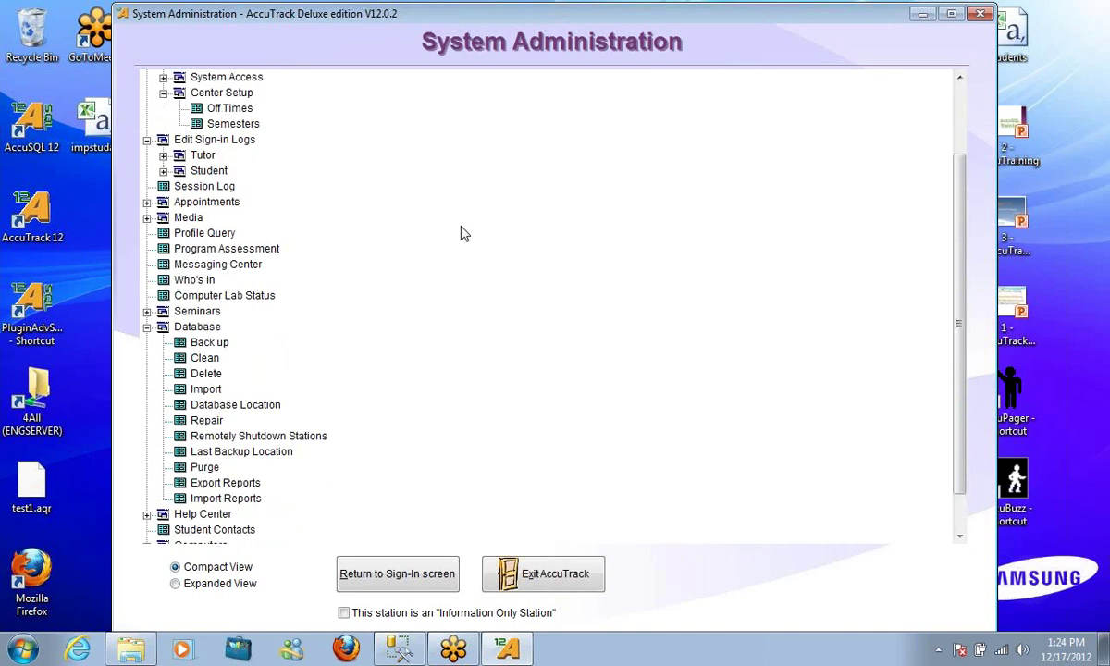
{"action": "scroll", "coordinate": [464, 235], "scroll_direction": "up", "scroll_amount": 1}
{"action": "key", "text": "Home"}
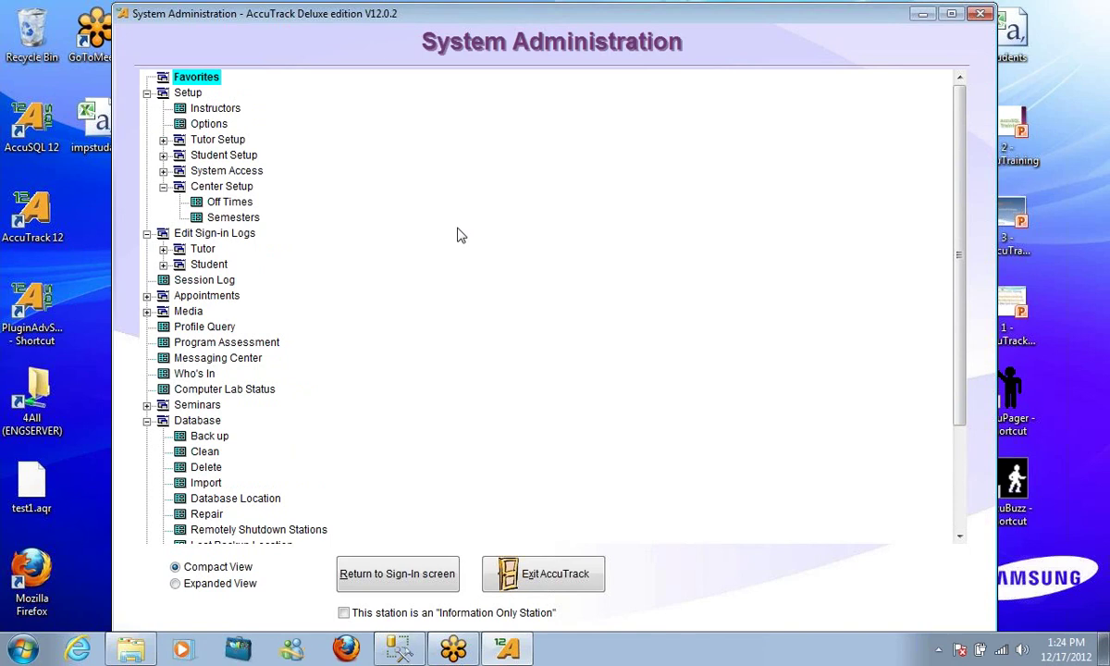
{"action": "scroll", "coordinate": [467, 235], "scroll_direction": "down", "scroll_amount": 2}
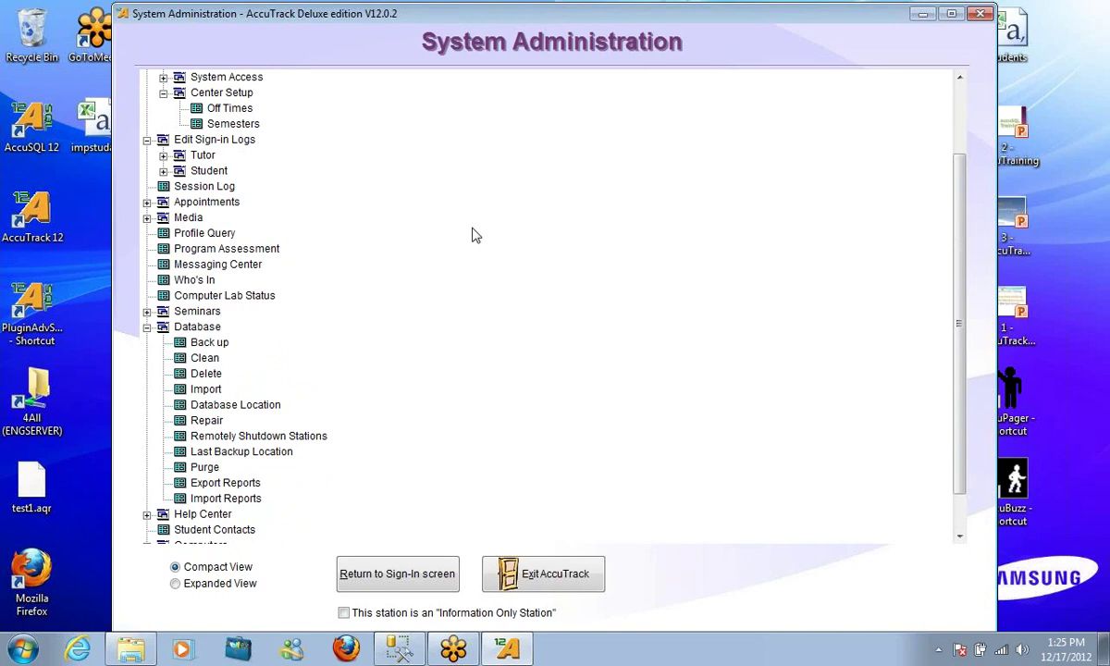
{"action": "scroll", "coordinate": [472, 235], "scroll_direction": "down", "scroll_amount": 1}
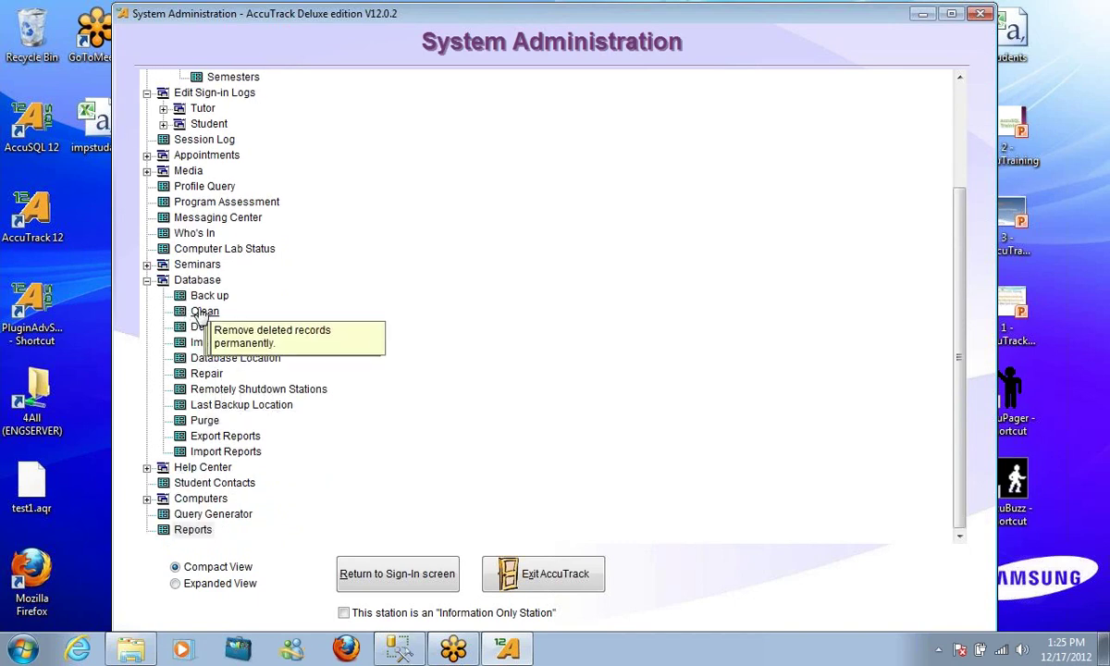
Purge deleted records and reindex the databases, skipping the backup
{"action": "left_click", "coordinate": [201, 316]}
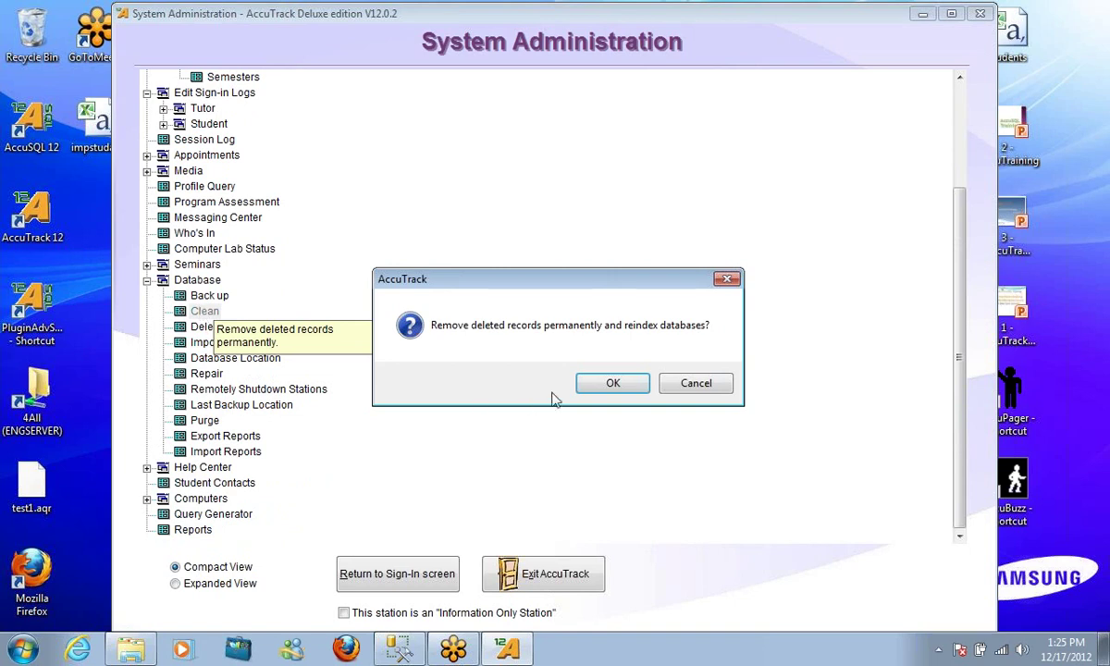
{"action": "left_click", "coordinate": [595, 383]}
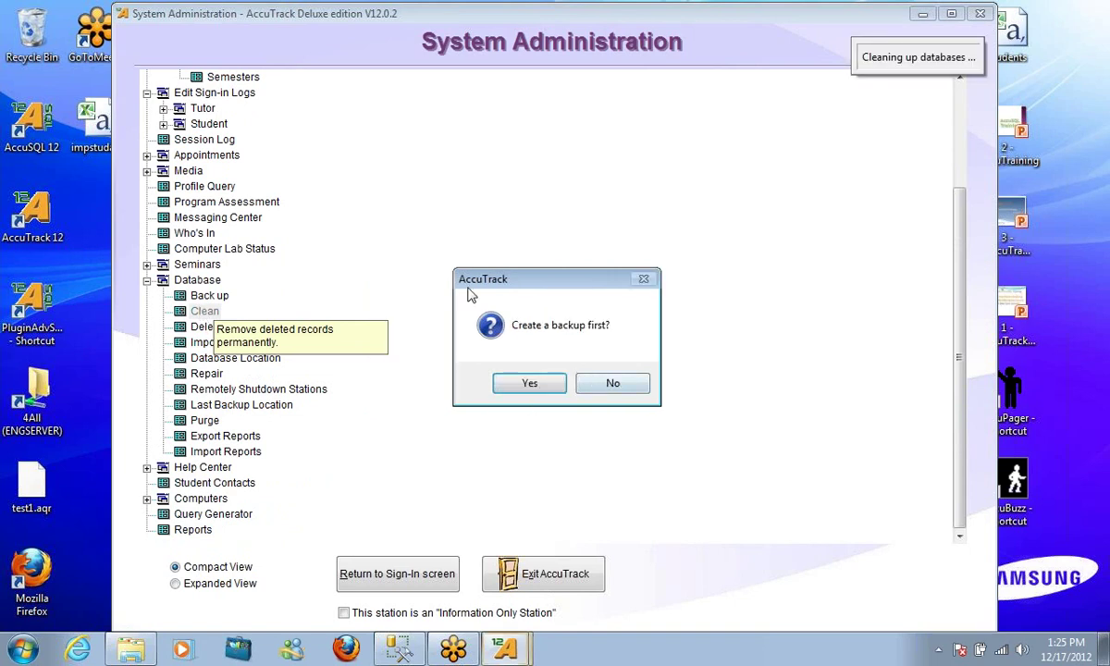
{"action": "left_click", "coordinate": [629, 387]}
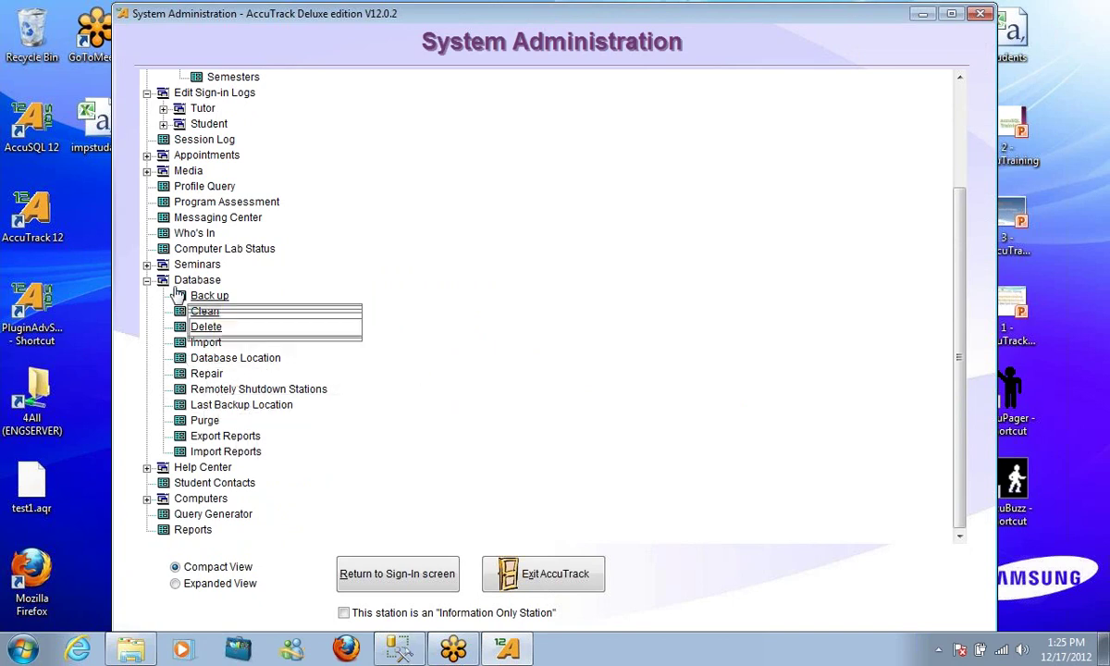
Repair the database tables, dismiss the report, and collapse the Database branch
{"action": "left_click", "coordinate": [309, 339]}
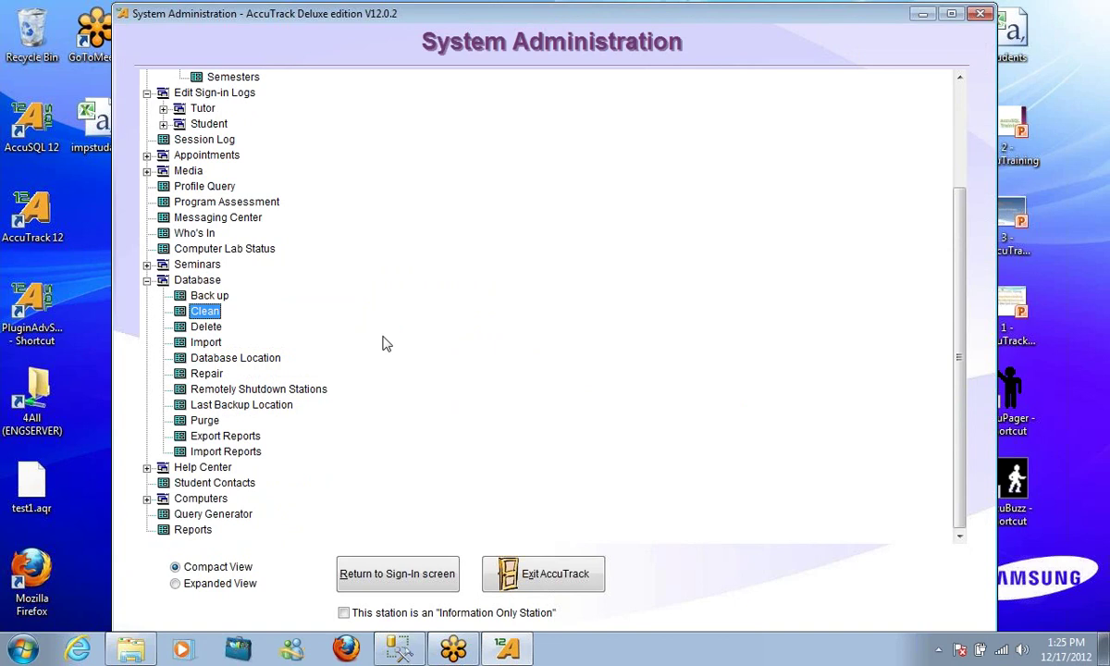
{"action": "left_click", "coordinate": [206, 373]}
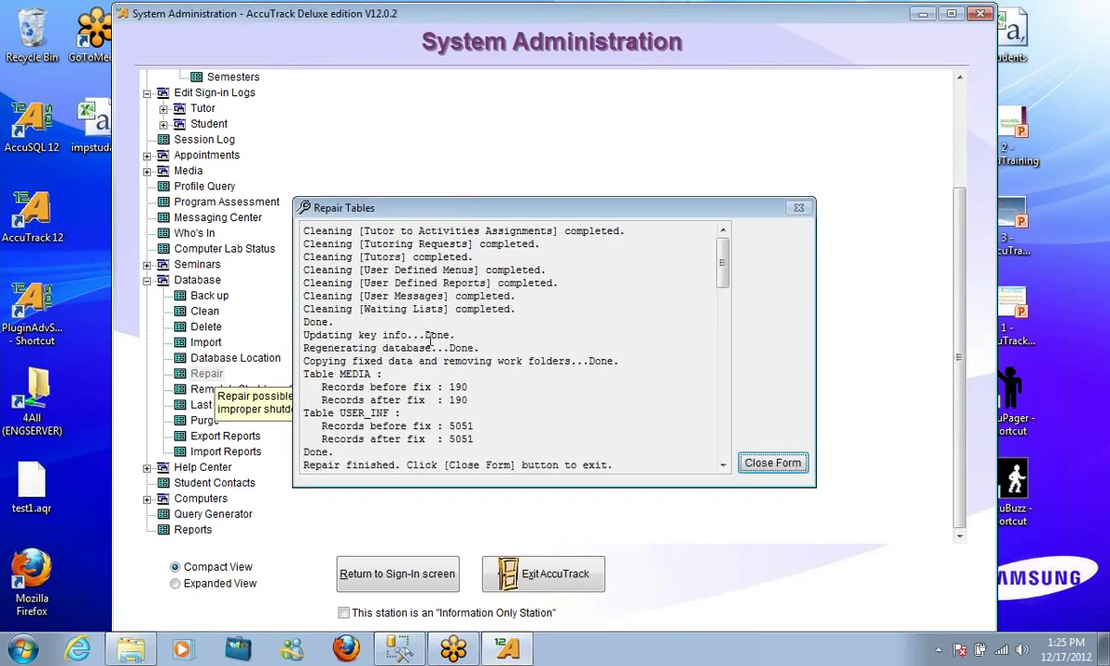
{"action": "left_click", "coordinate": [740, 467]}
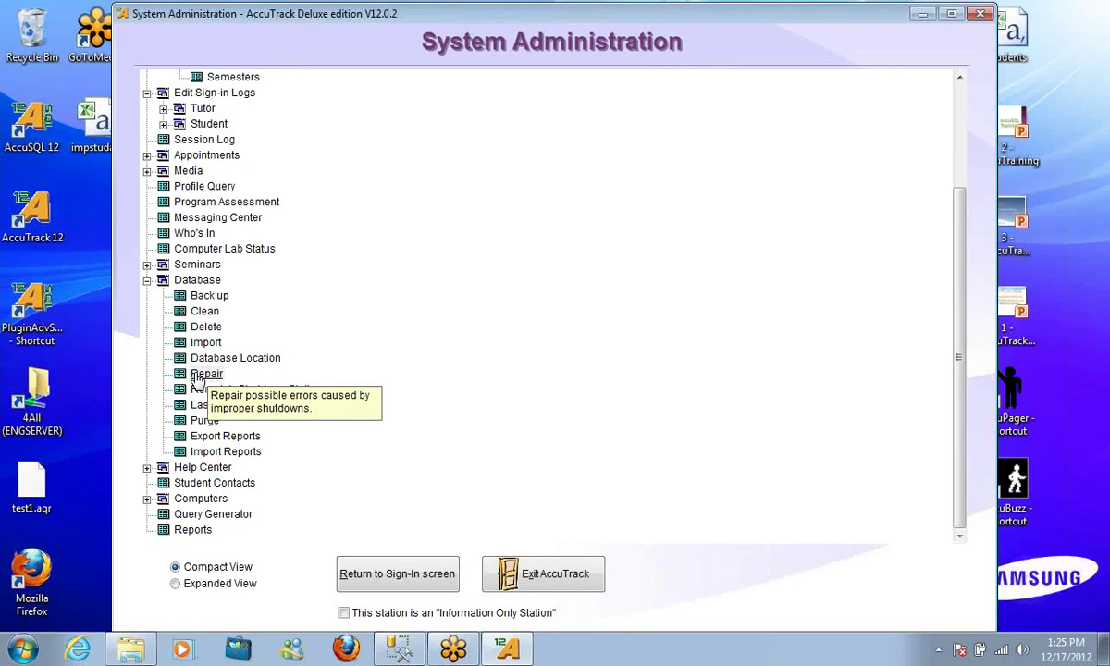
{"action": "left_click", "coordinate": [146, 280]}
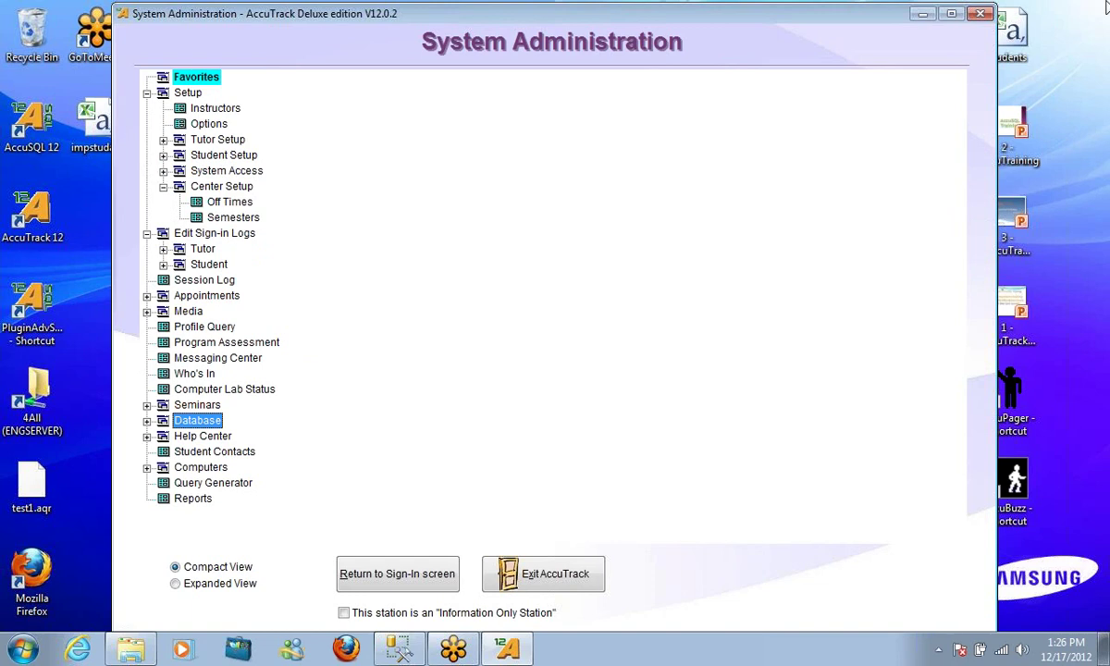
Switch away from AccuTrack and launch Firefox from the taskbar
{"action": "left_click", "coordinate": [1102, 39]}
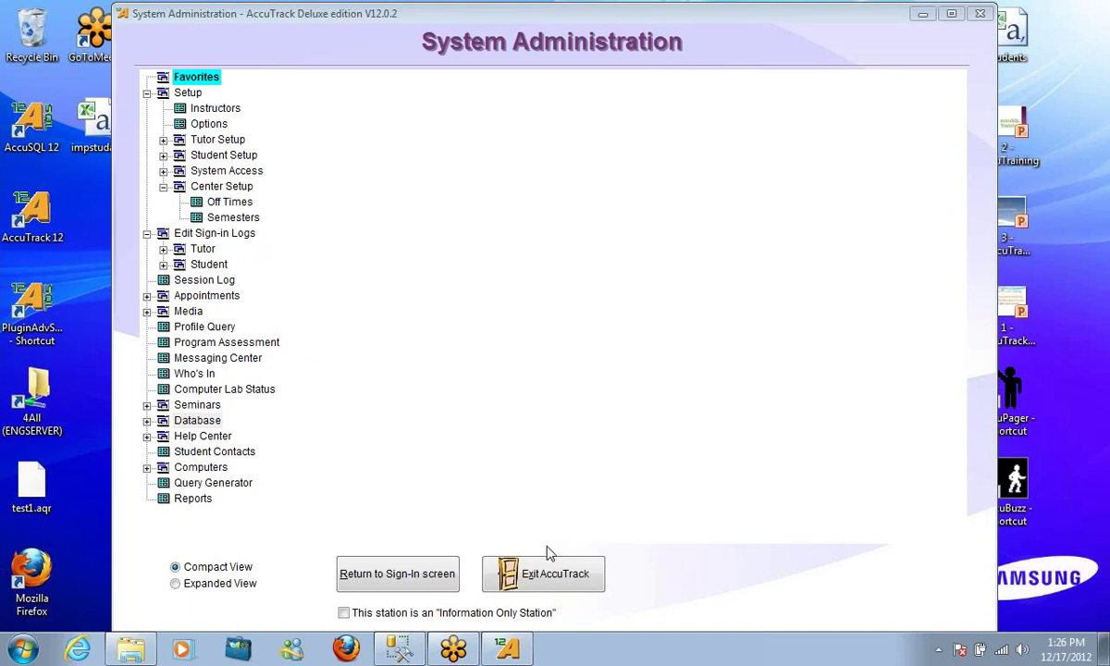
{"action": "left_click", "coordinate": [348, 649]}
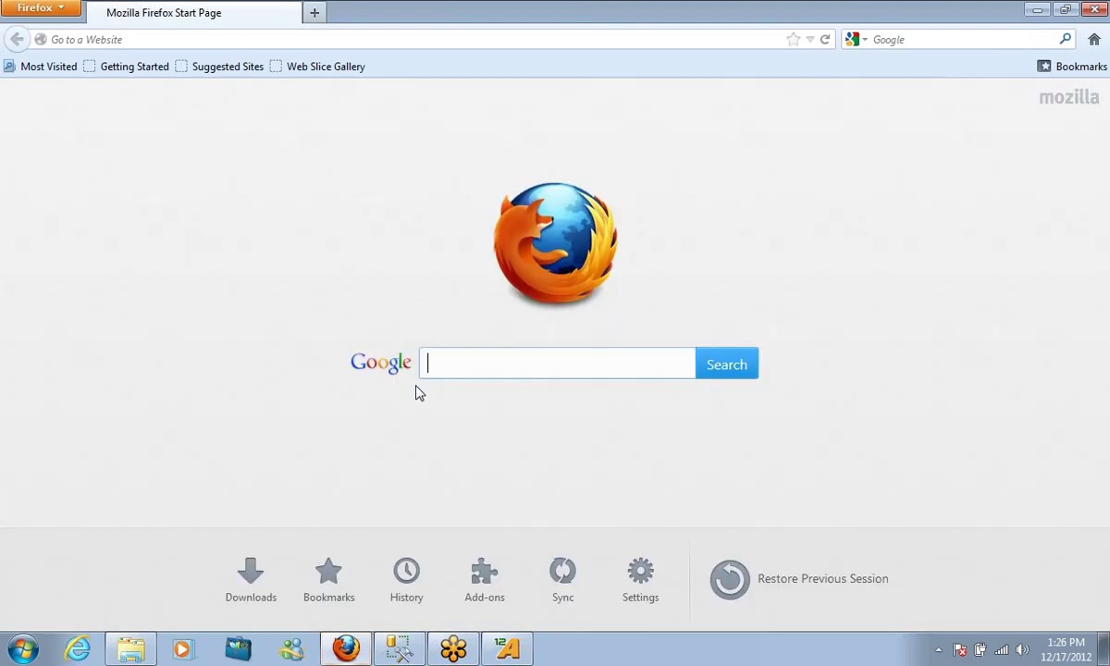
Load accu.uservoice.com in Firefox
{"action": "left_click", "coordinate": [271, 36]}
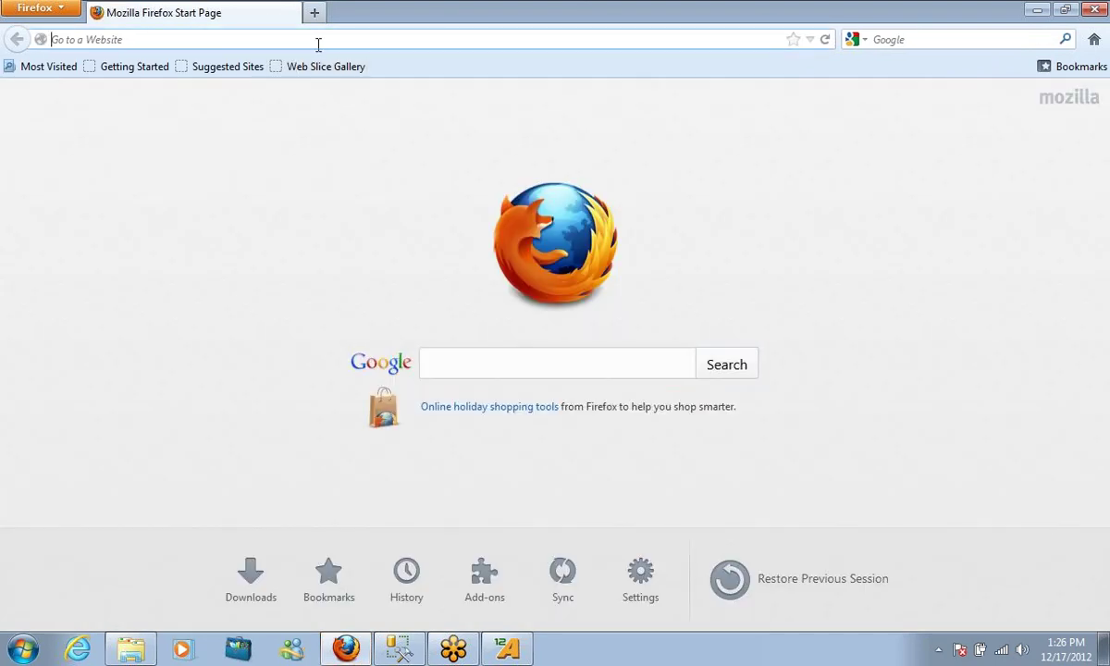
{"action": "type", "text": "accu.uservoice.com"}
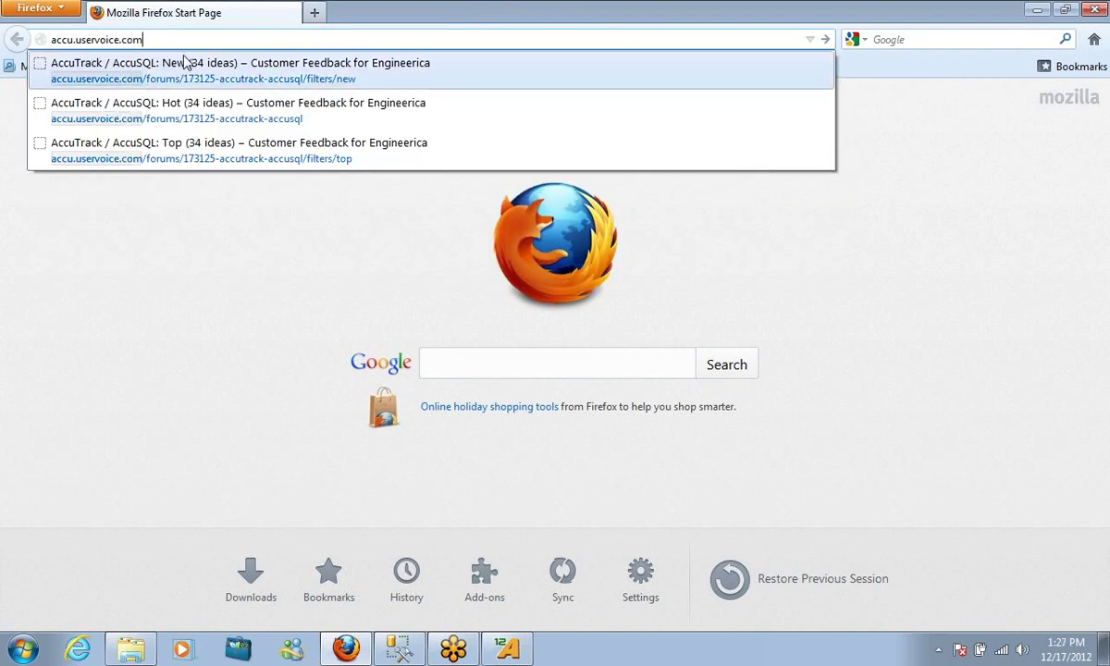
{"action": "key", "text": "Return"}
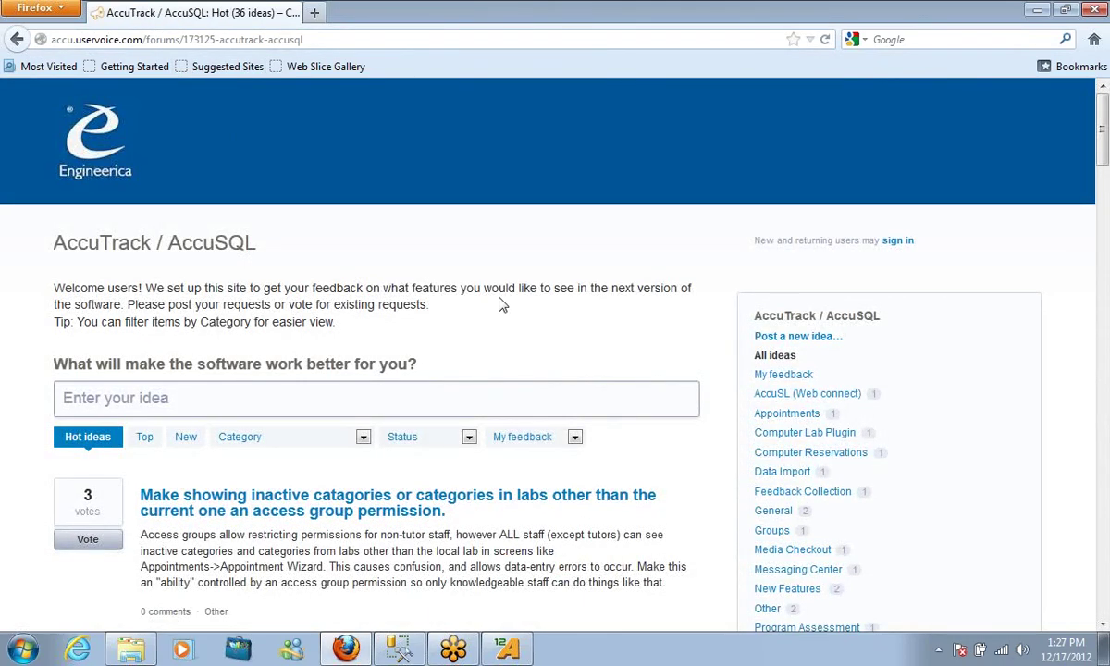
Scroll through the feedback ideas, then close Firefox
{"action": "scroll", "coordinate": [496, 303], "scroll_direction": "down", "scroll_amount": 2}
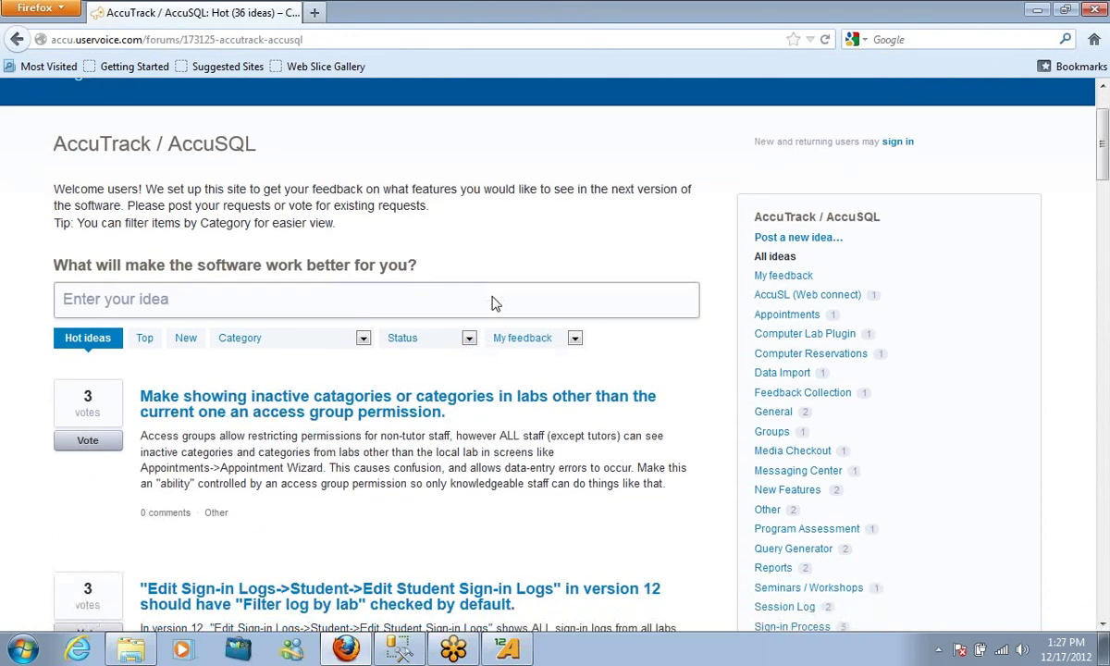
{"action": "scroll", "coordinate": [494, 297], "scroll_direction": "up", "scroll_amount": 2}
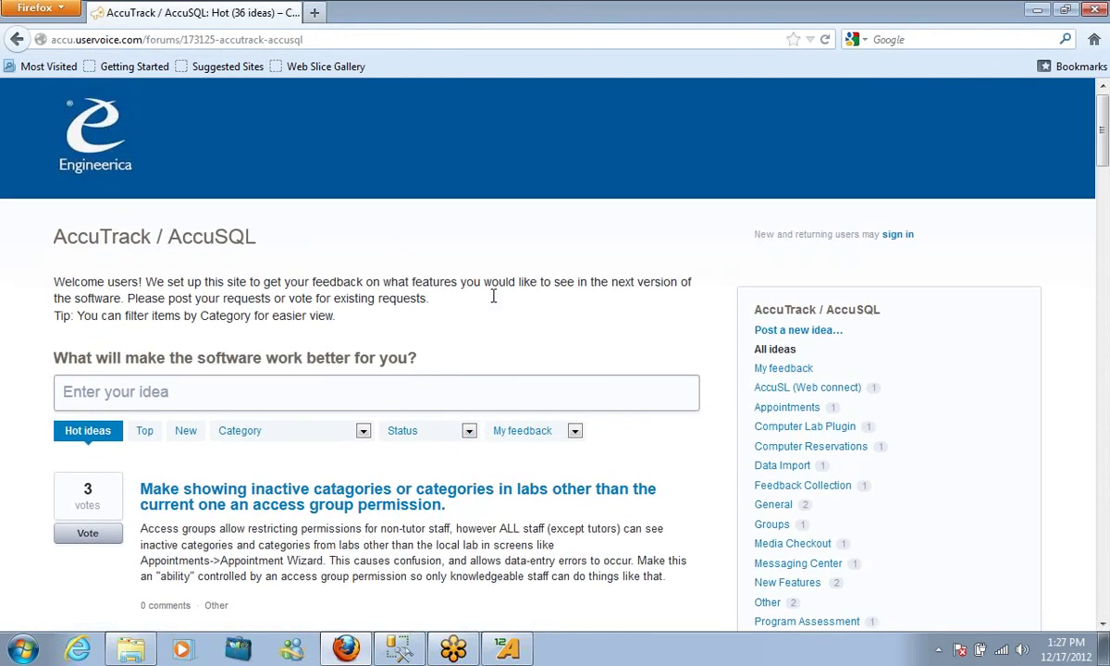
{"action": "scroll", "coordinate": [494, 299], "scroll_direction": "up", "scroll_amount": 1}
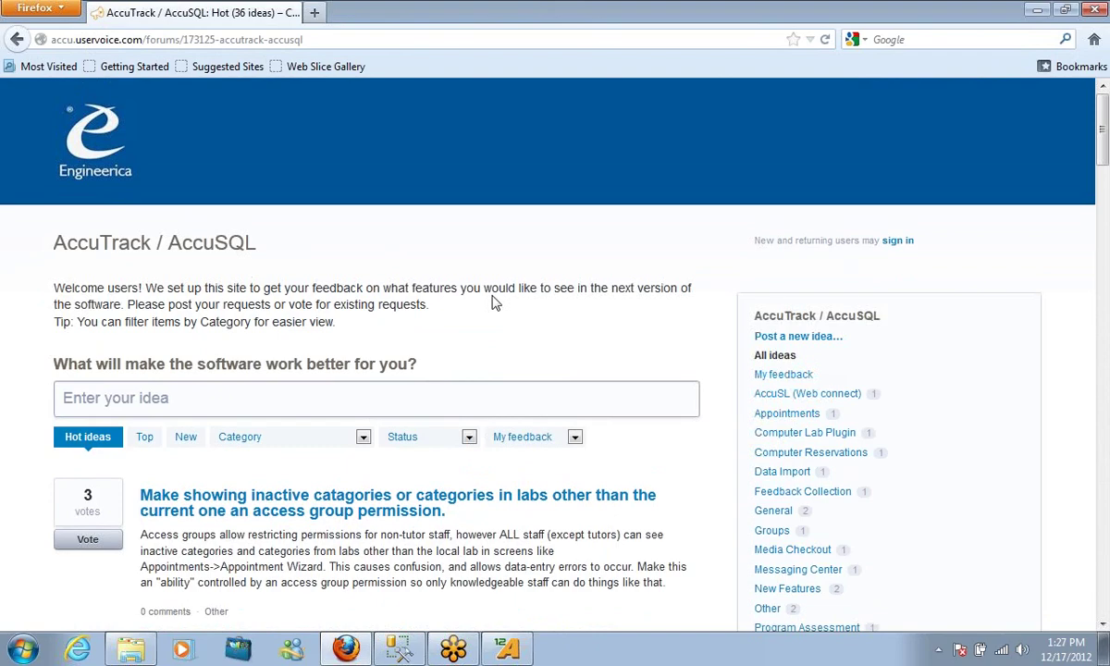
{"action": "scroll", "coordinate": [508, 478], "scroll_direction": "down", "scroll_amount": 6}
{"action": "scroll", "coordinate": [494, 421], "scroll_direction": "down", "scroll_amount": 6}
{"action": "scroll", "coordinate": [390, 415], "scroll_direction": "up", "scroll_amount": 12}
{"action": "scroll", "coordinate": [369, 406], "scroll_direction": "down", "scroll_amount": 2}
{"action": "scroll", "coordinate": [408, 421], "scroll_direction": "down", "scroll_amount": 2}
{"action": "scroll", "coordinate": [432, 445], "scroll_direction": "down", "scroll_amount": 2}
{"action": "scroll", "coordinate": [439, 451], "scroll_direction": "down", "scroll_amount": 2}
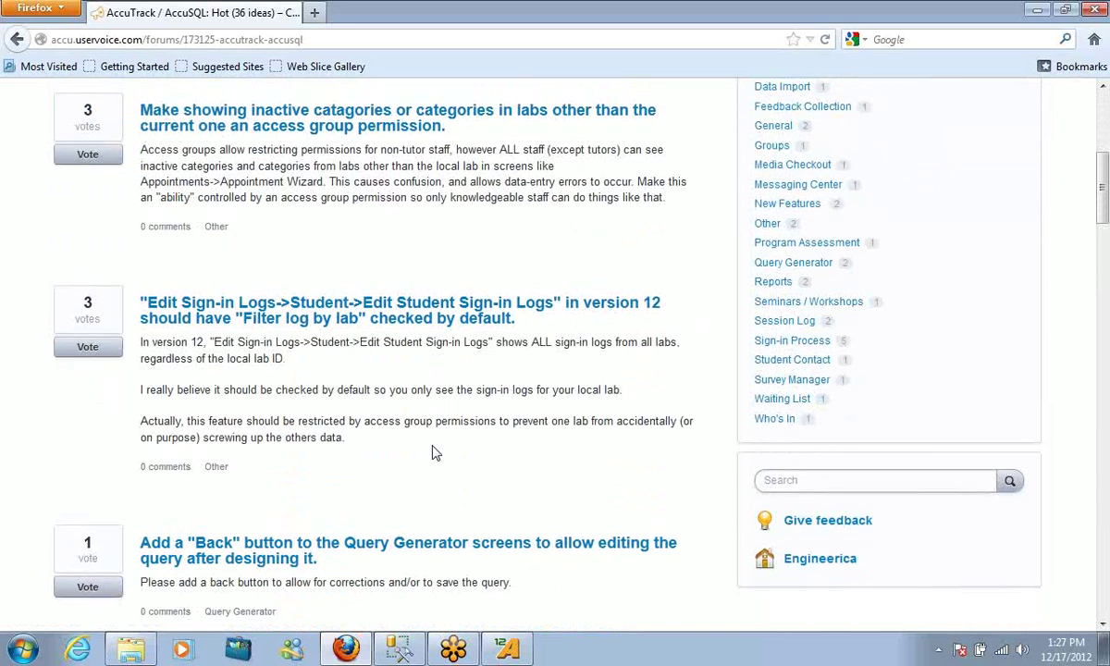
{"action": "scroll", "coordinate": [435, 452], "scroll_direction": "up", "scroll_amount": 4}
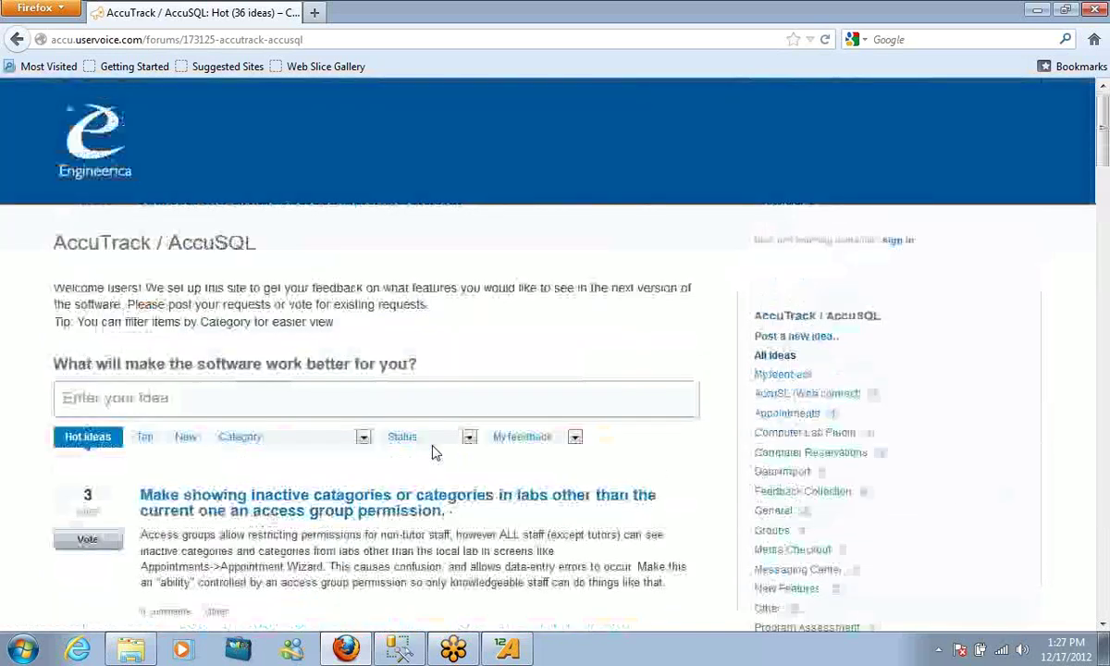
{"action": "left_click", "coordinate": [1101, 8]}
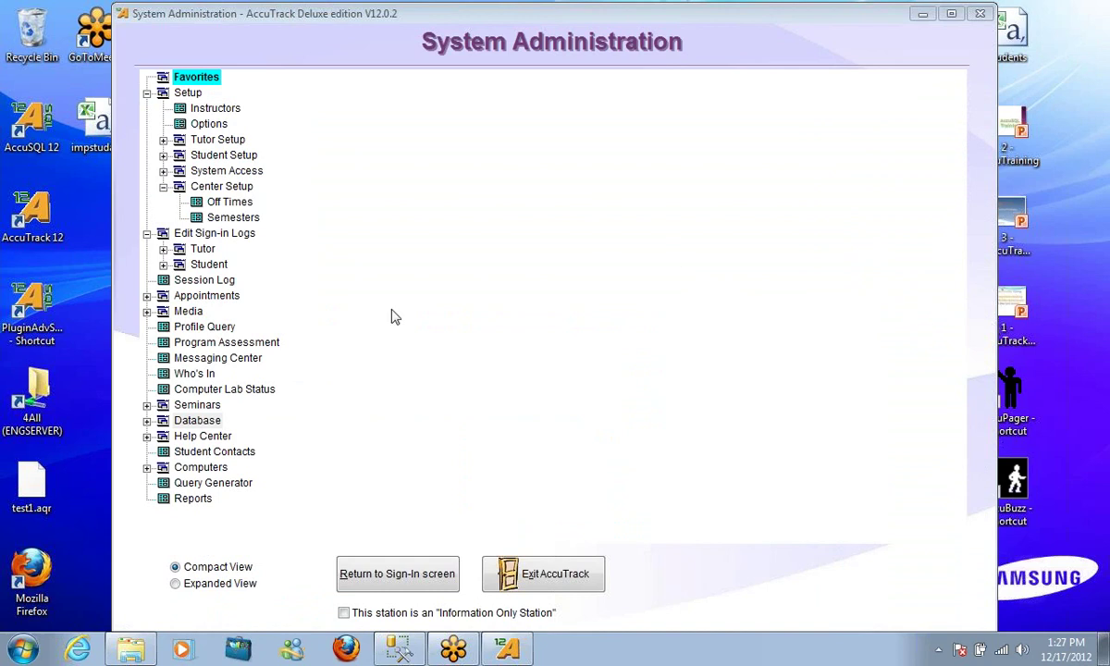
Collapse the Center Setup branch in the System Administration tree
{"action": "left_click", "coordinate": [162, 187]}
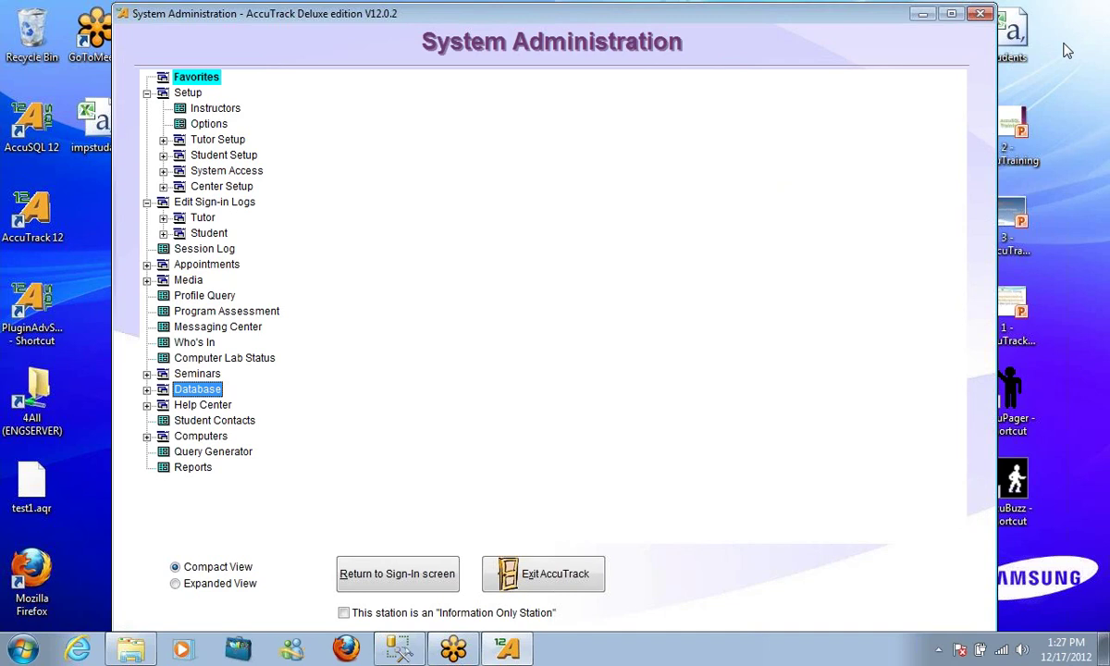
{"action": "left_click", "coordinate": [1064, 51]}
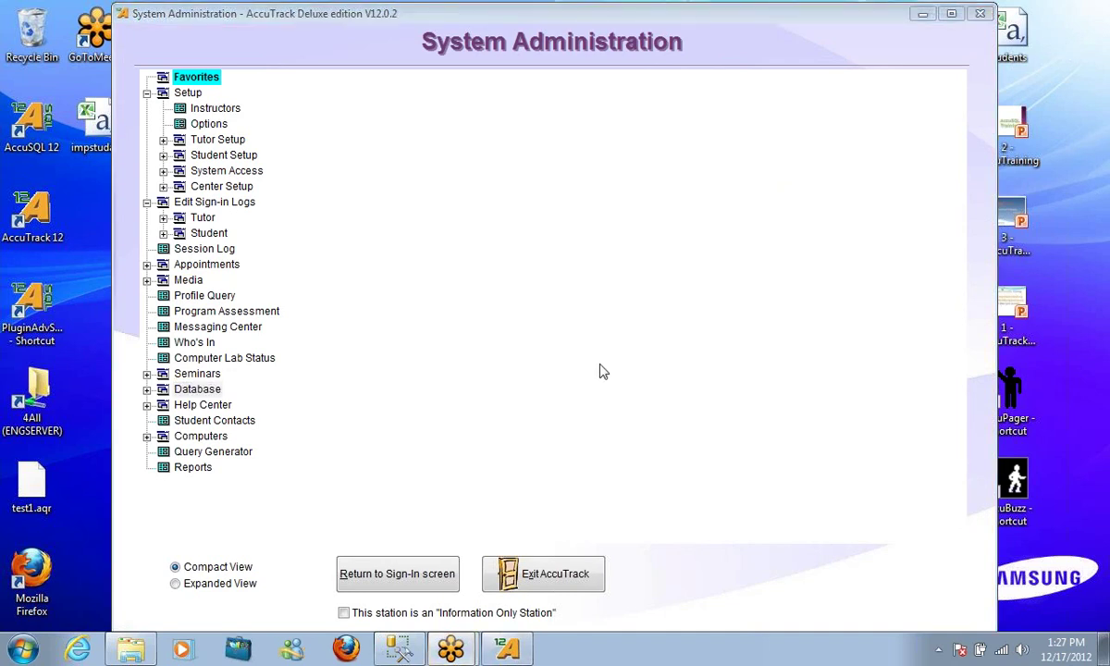